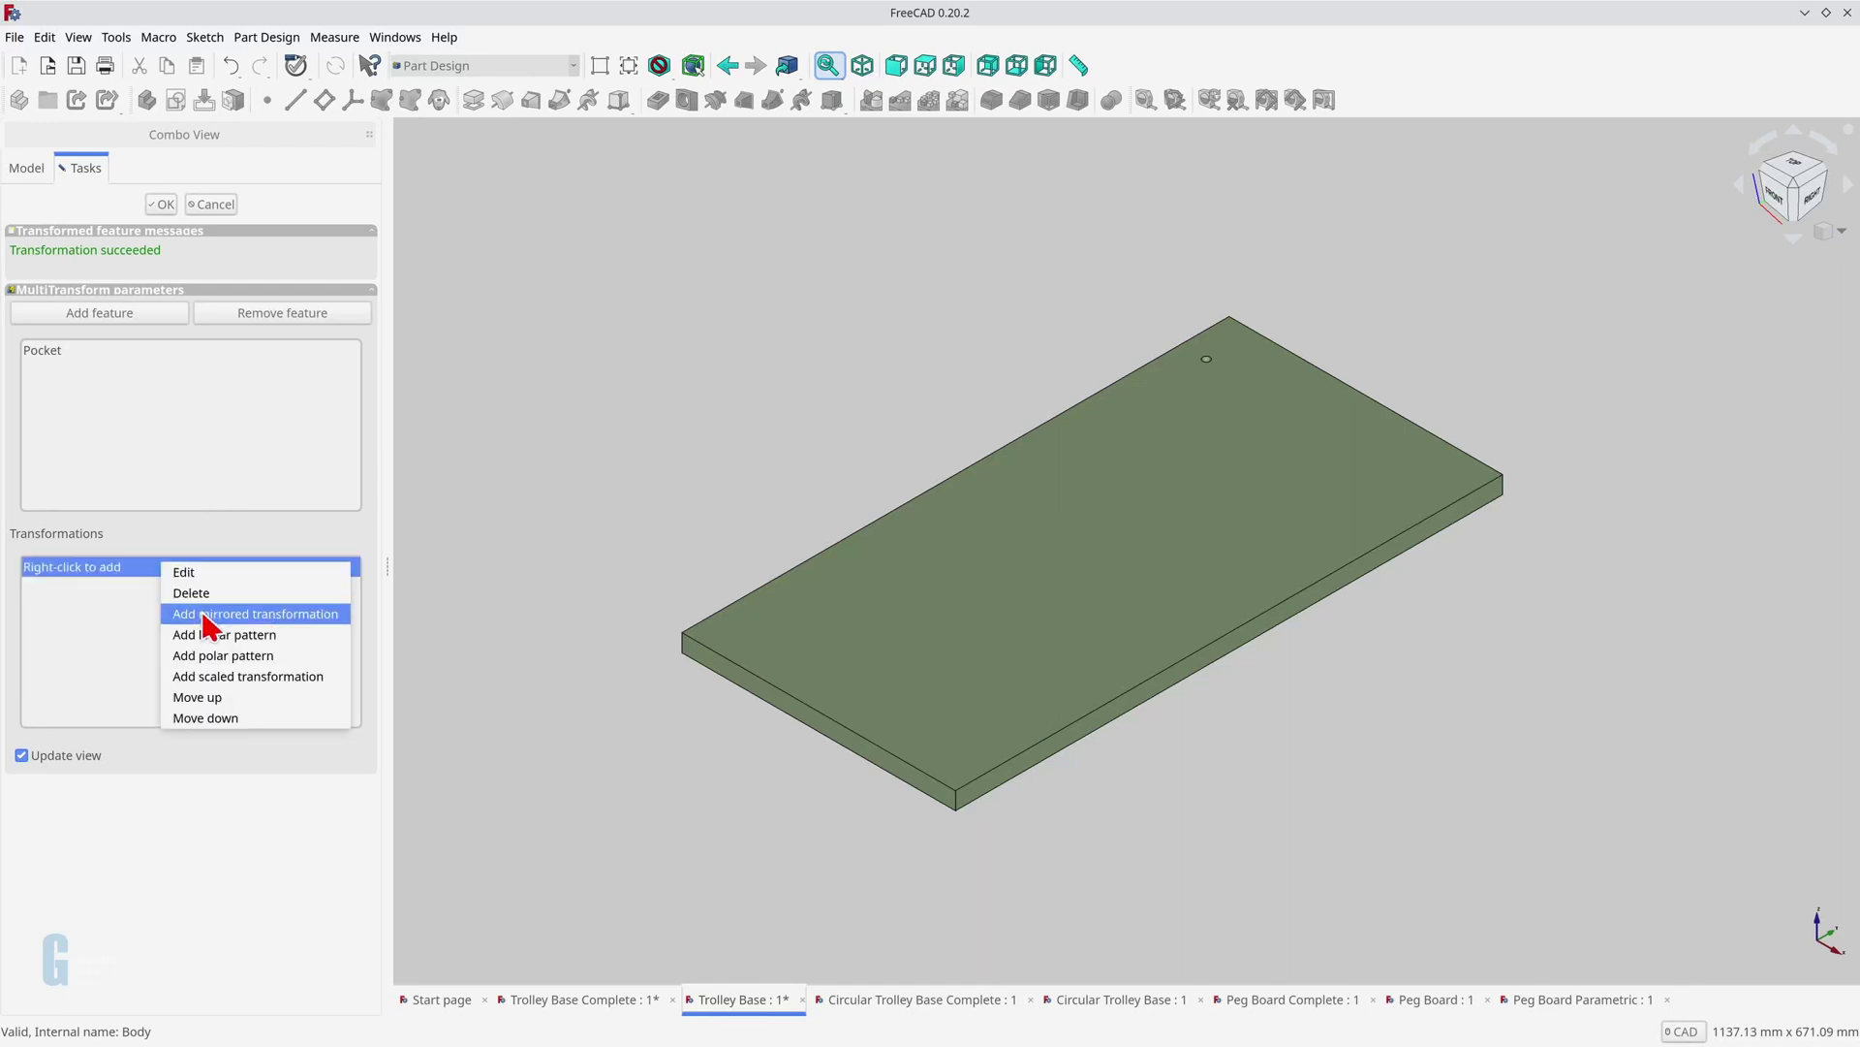
Step: Add a mirrored transformation of the holes across the Horizontal sketch axis
{"action": "left_click", "coordinate": [207, 616]}
{"action": "right_click", "coordinate": [175, 619]}
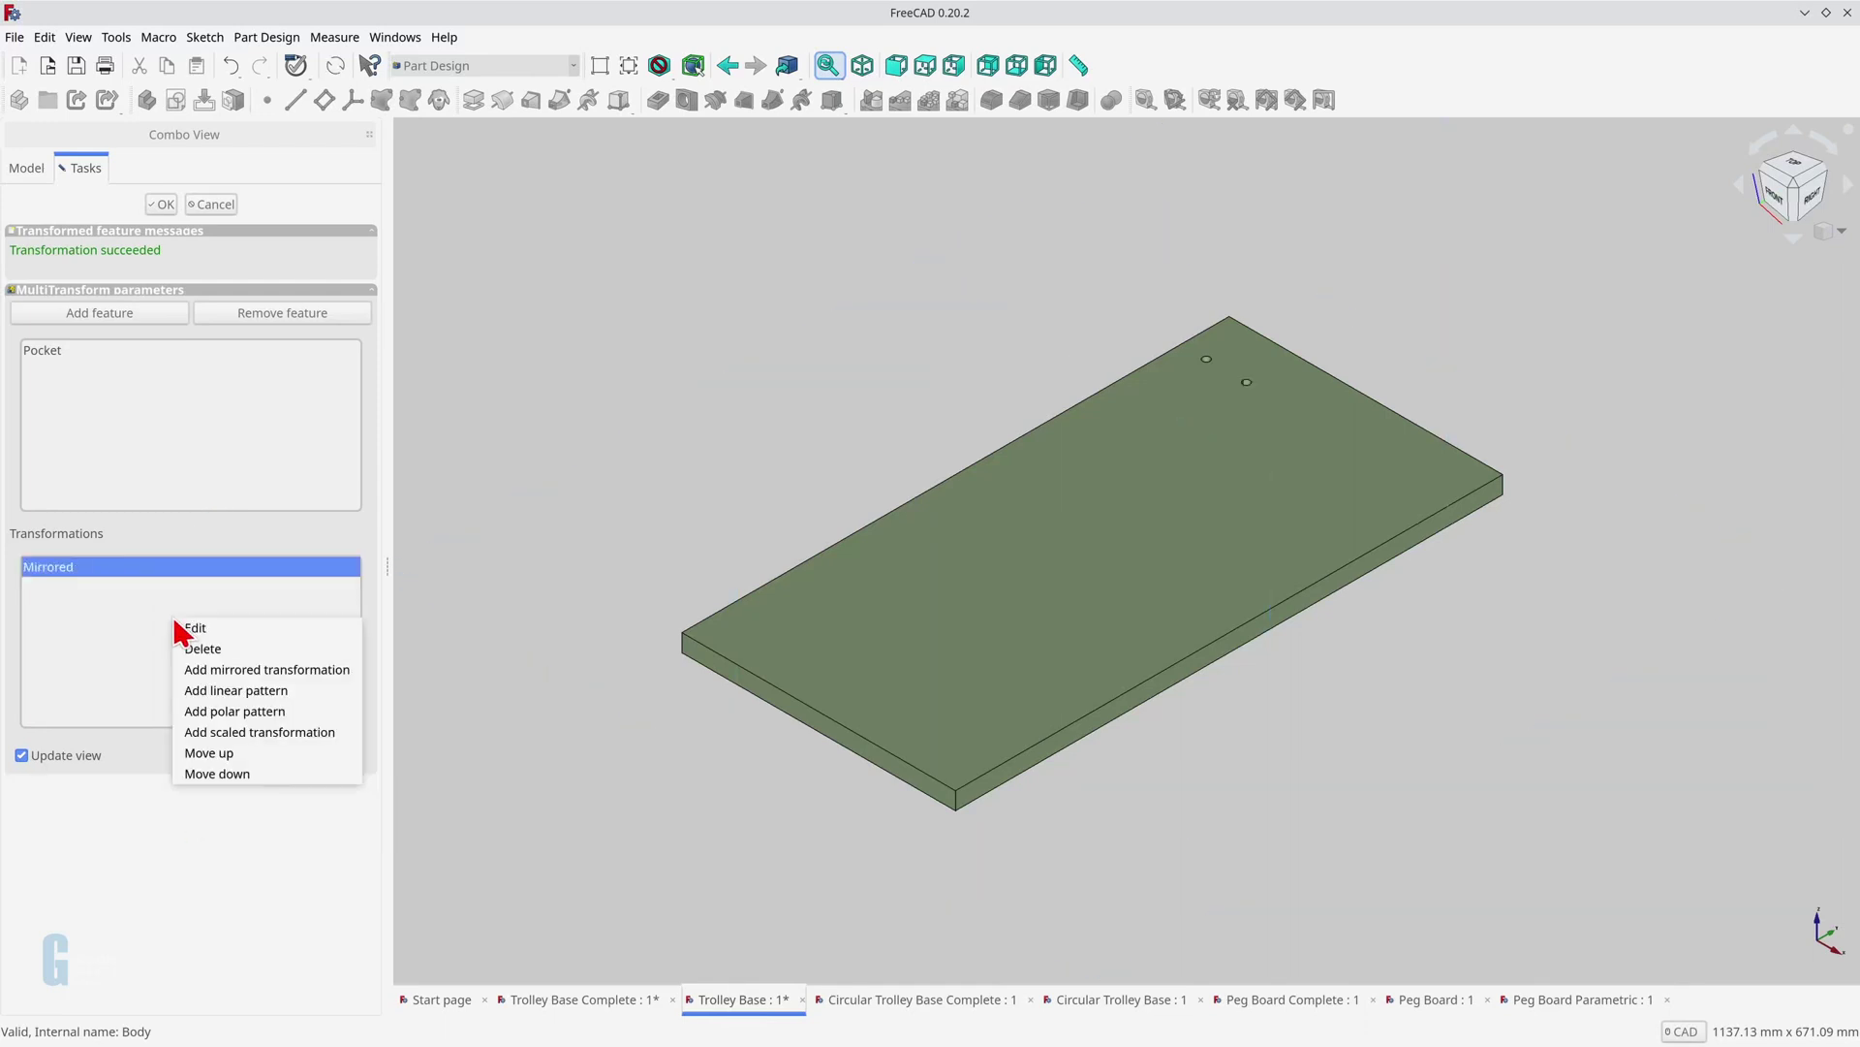
{"action": "left_click", "coordinate": [215, 670]}
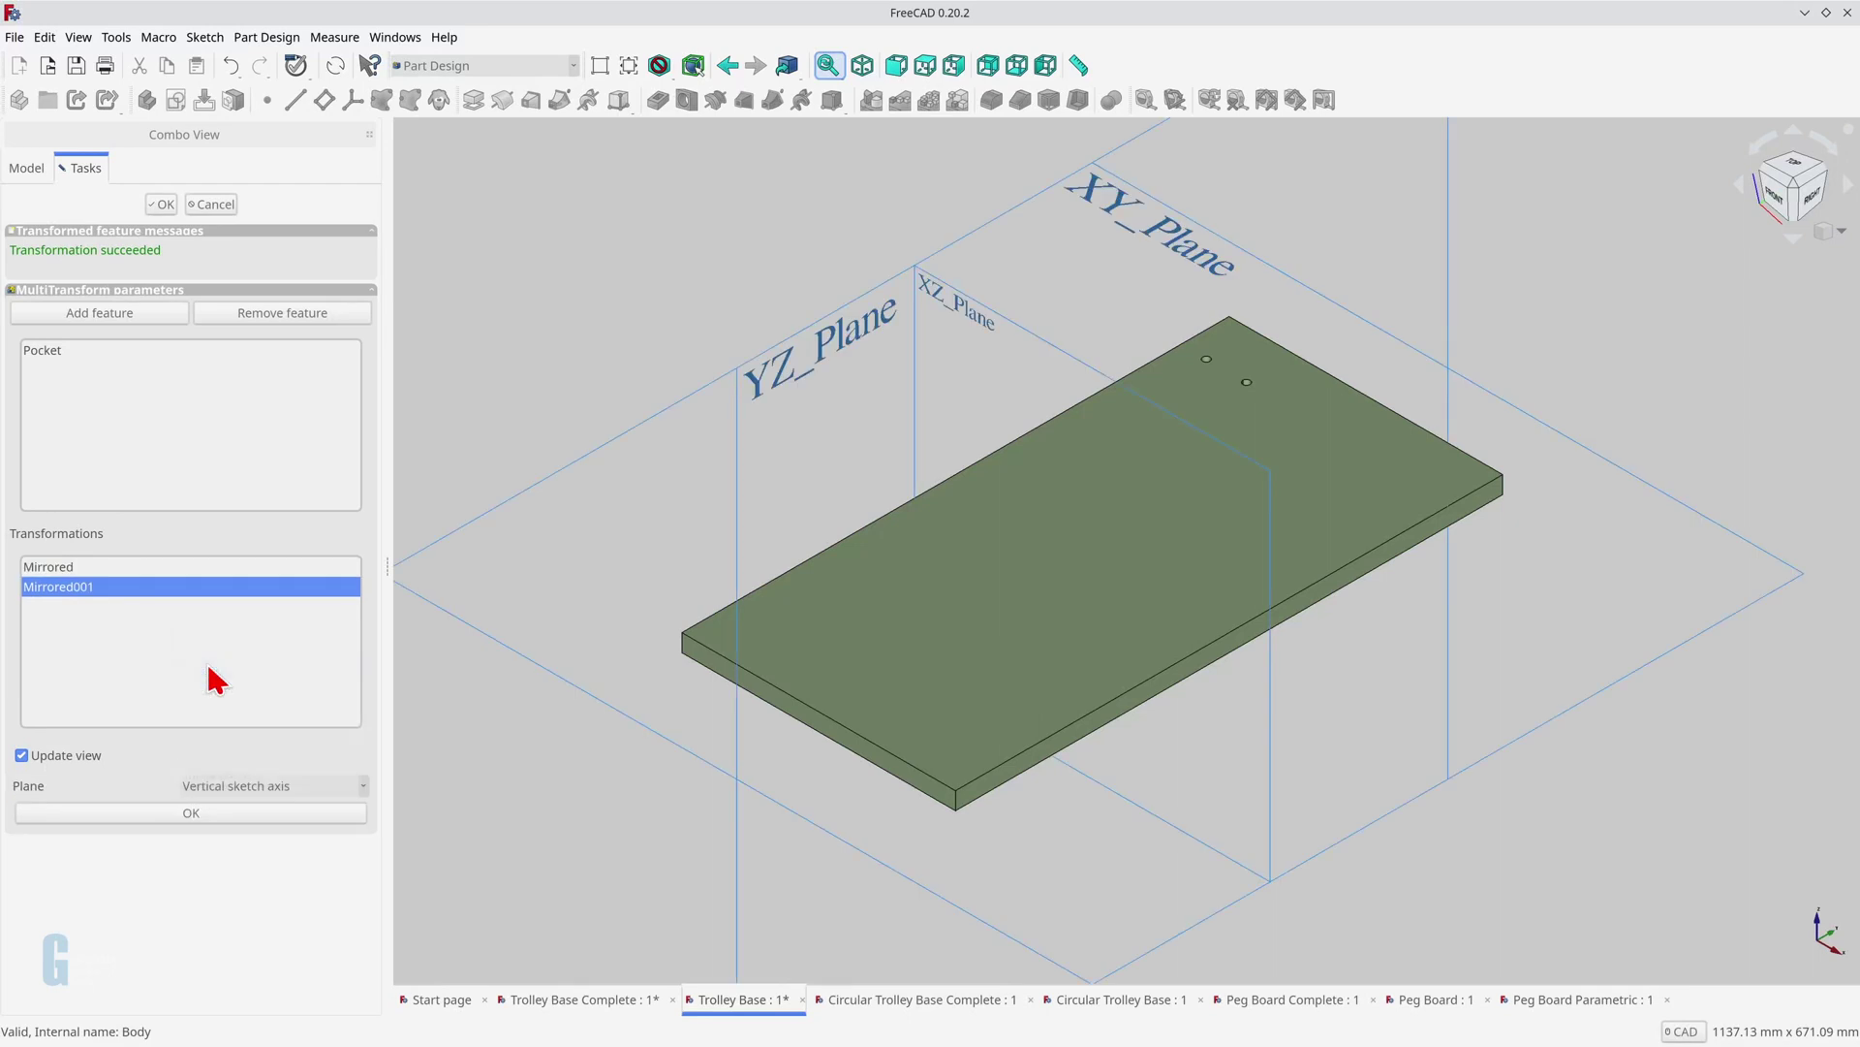
{"action": "left_click", "coordinate": [216, 785]}
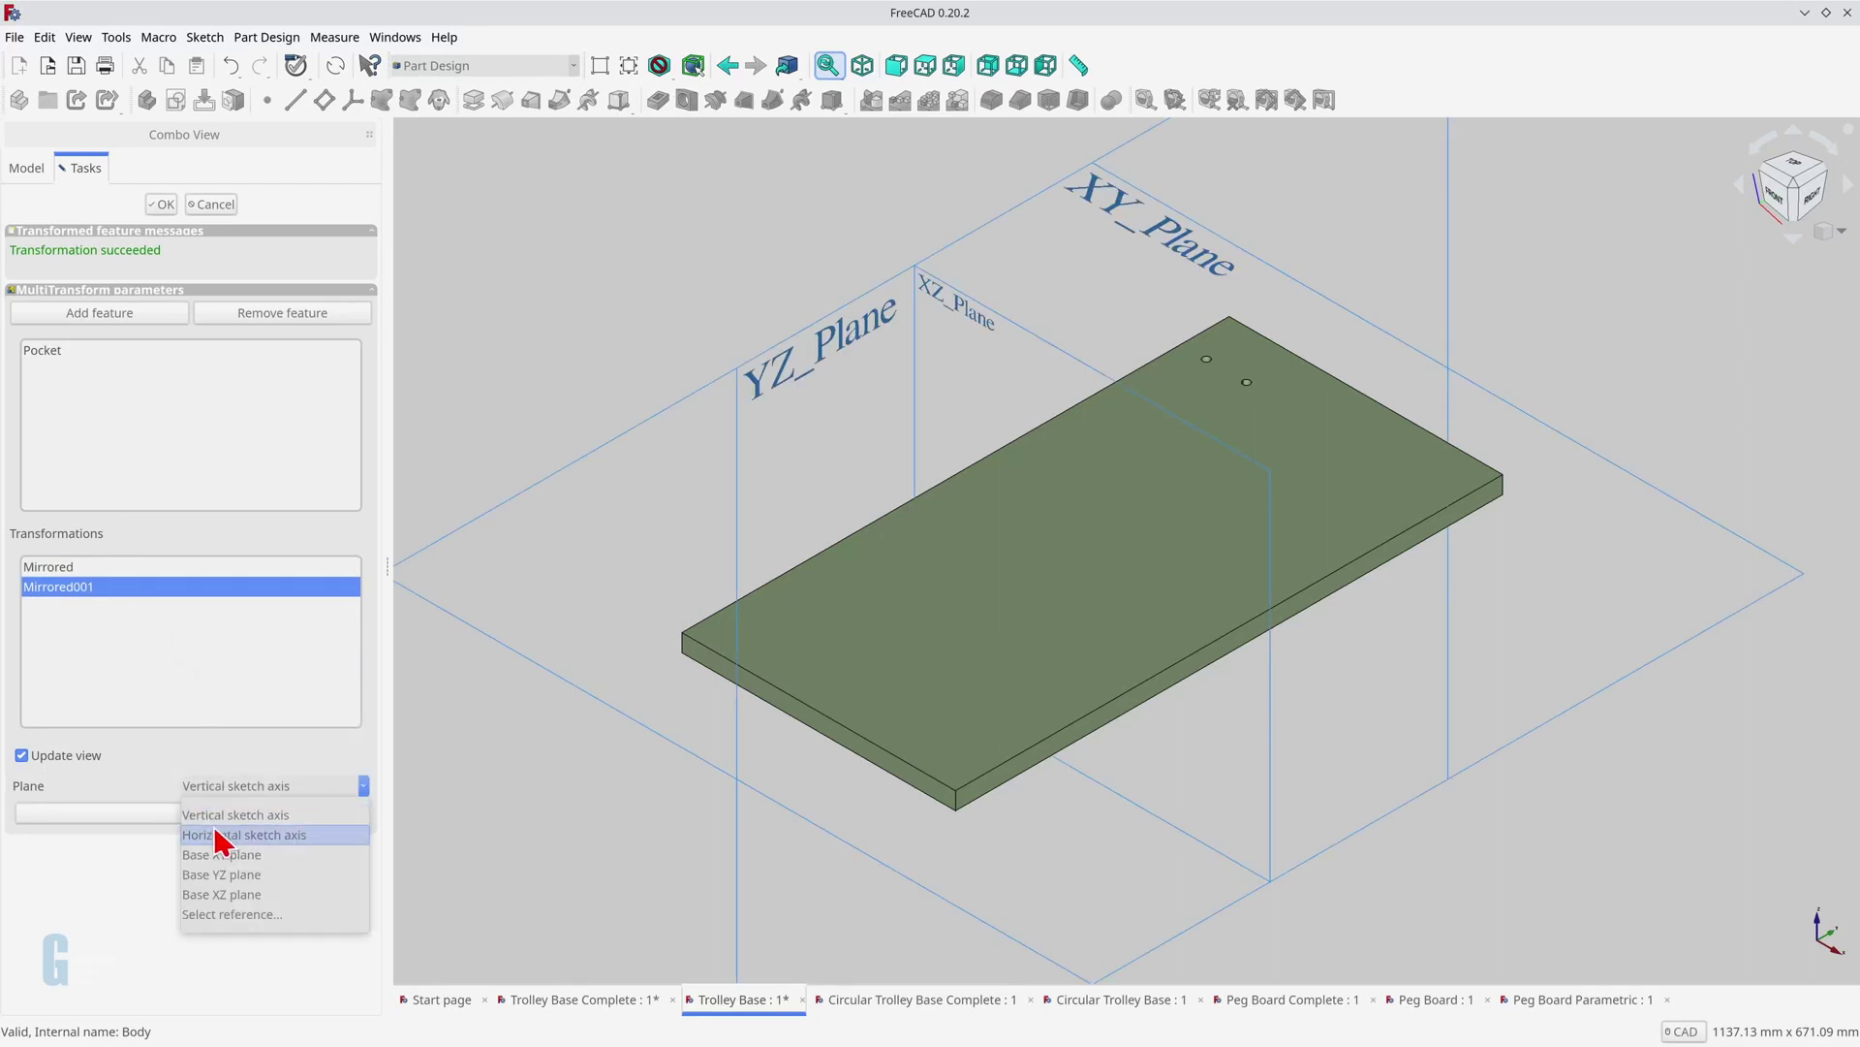
{"action": "left_click", "coordinate": [218, 835]}
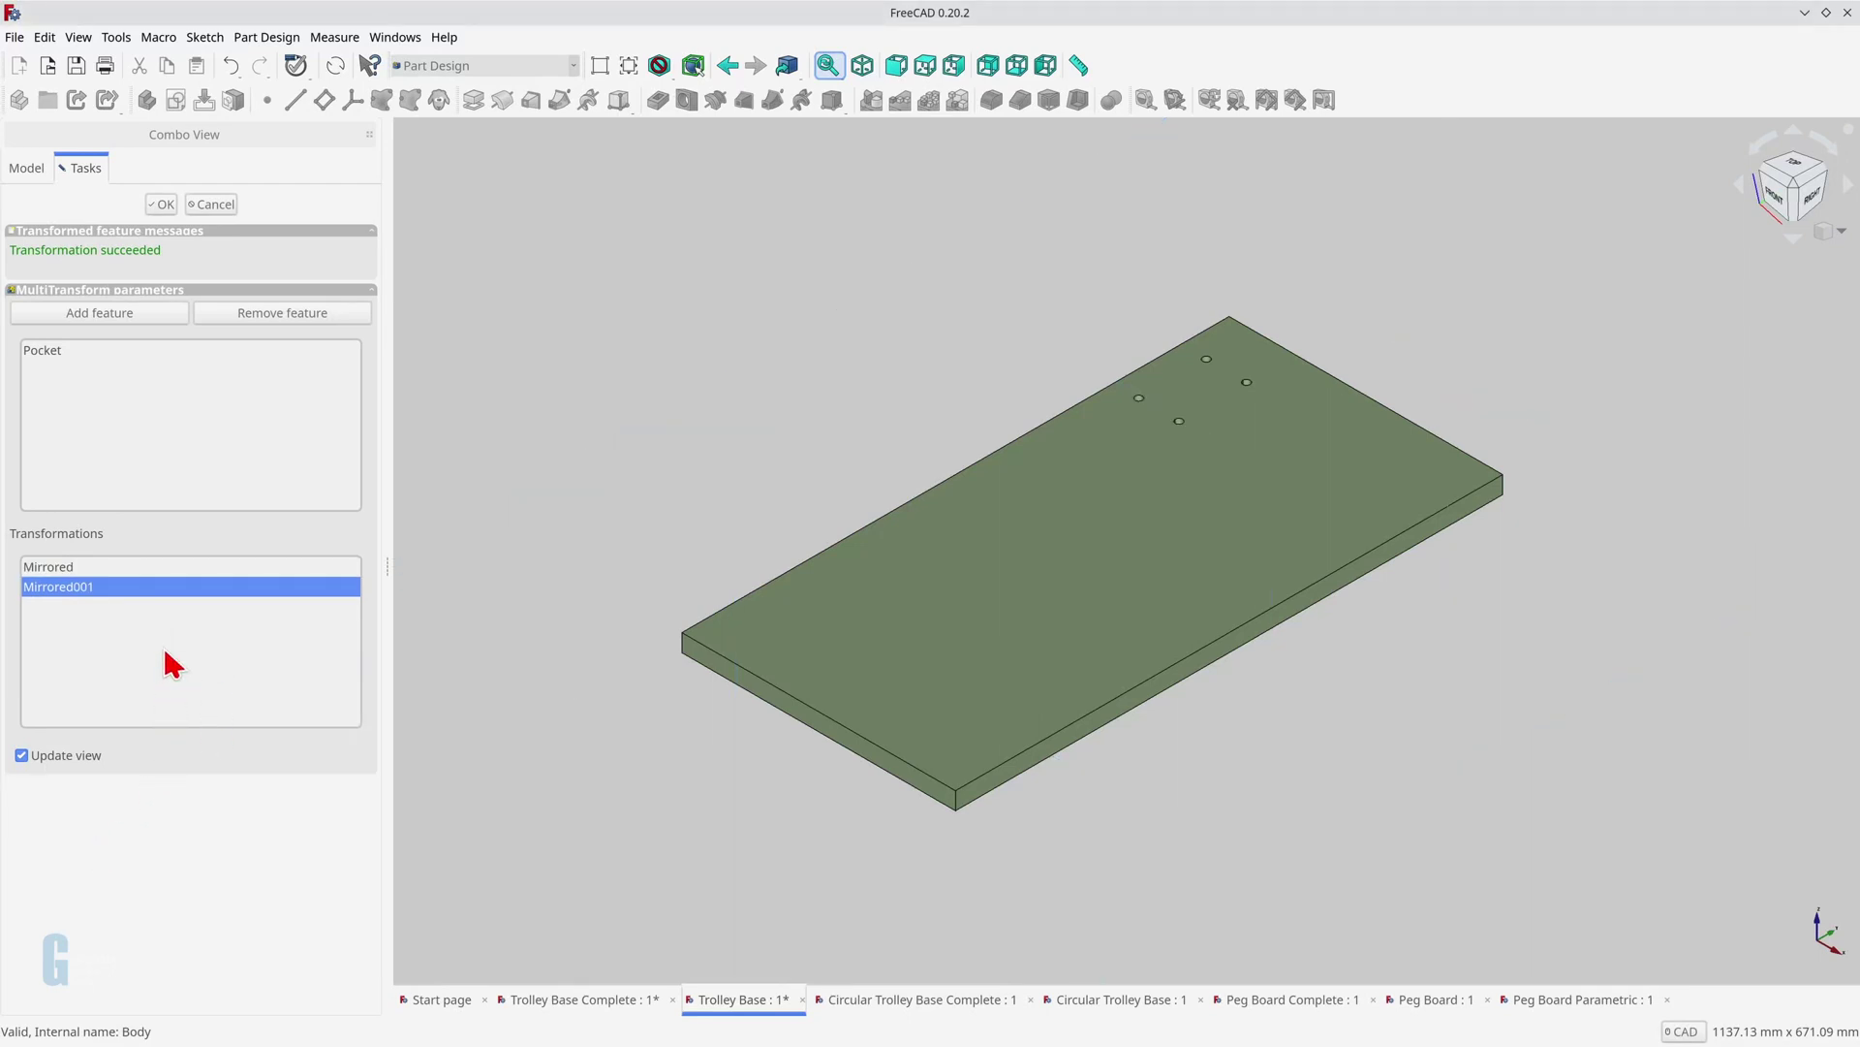
Step: Add a third mirror of the holes across the Base YZ plane
{"action": "right_click", "coordinate": [166, 653]}
{"action": "left_click", "coordinate": [189, 700]}
{"action": "left_click", "coordinate": [362, 786]}
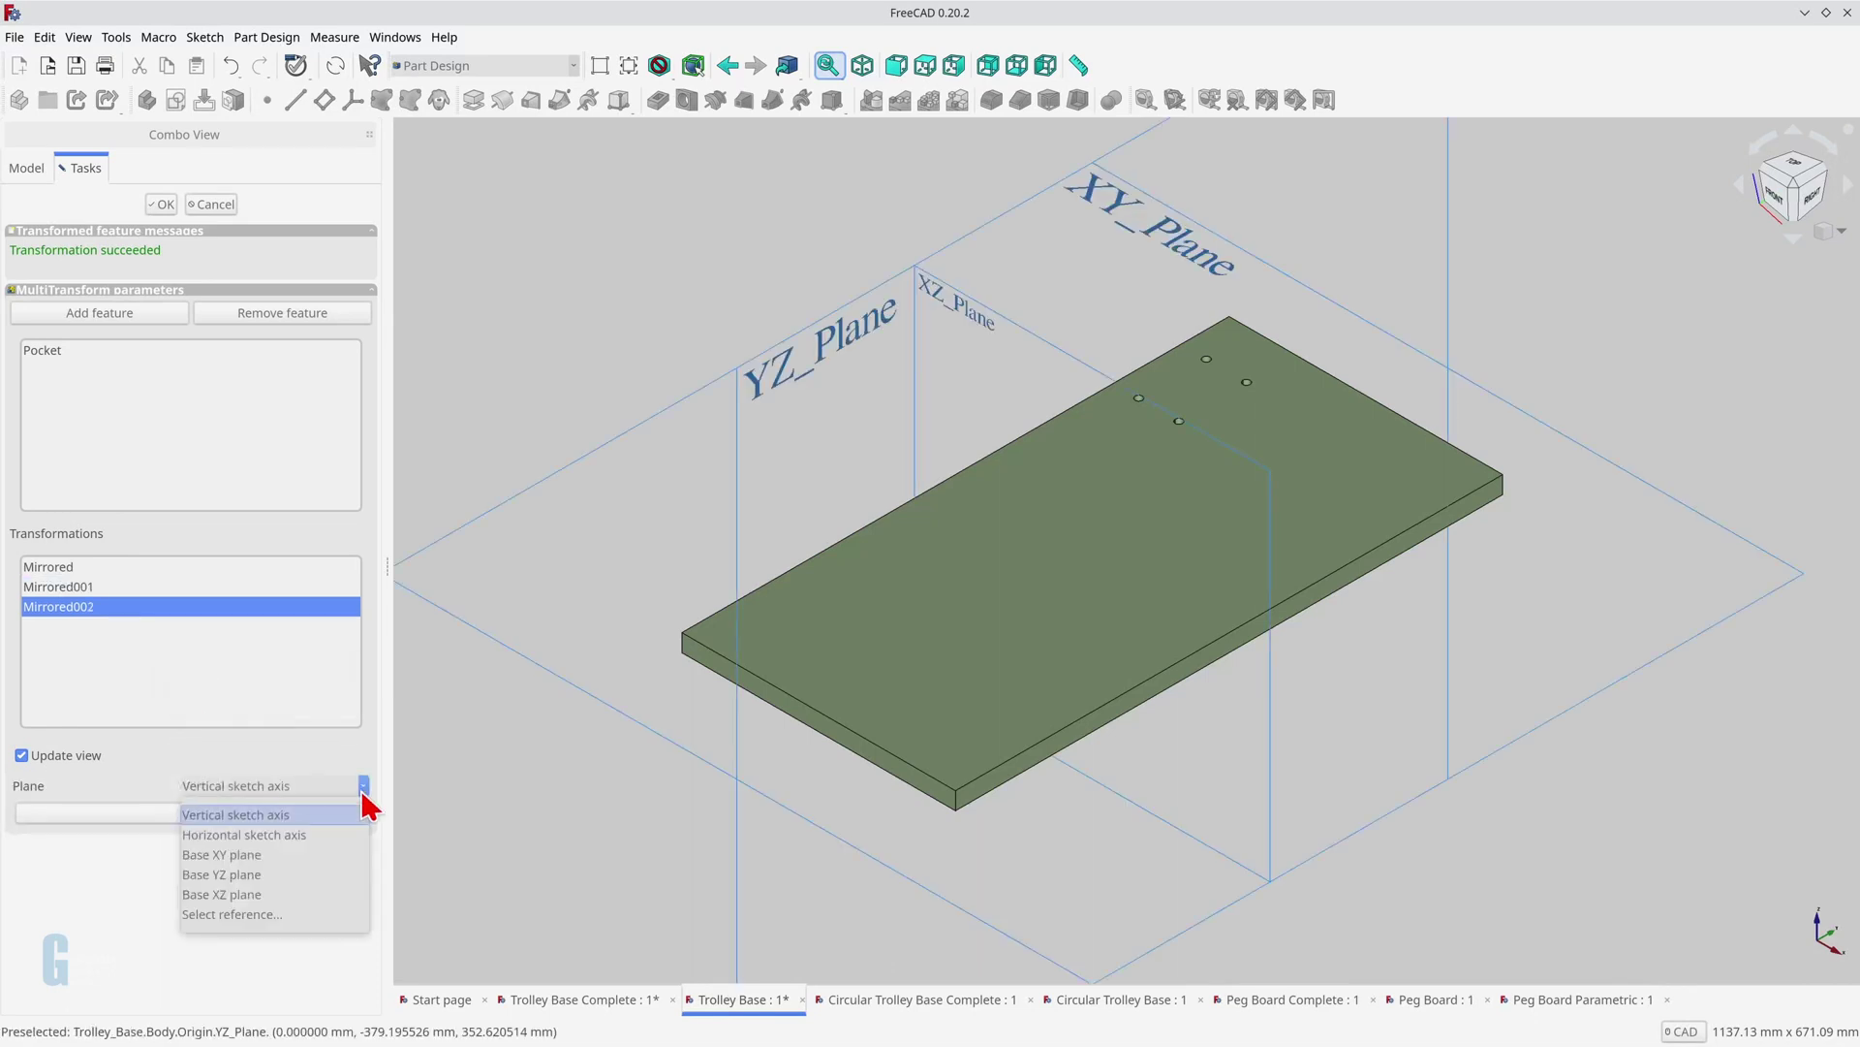
{"action": "left_click", "coordinate": [347, 875]}
{"action": "left_click", "coordinate": [303, 817]}
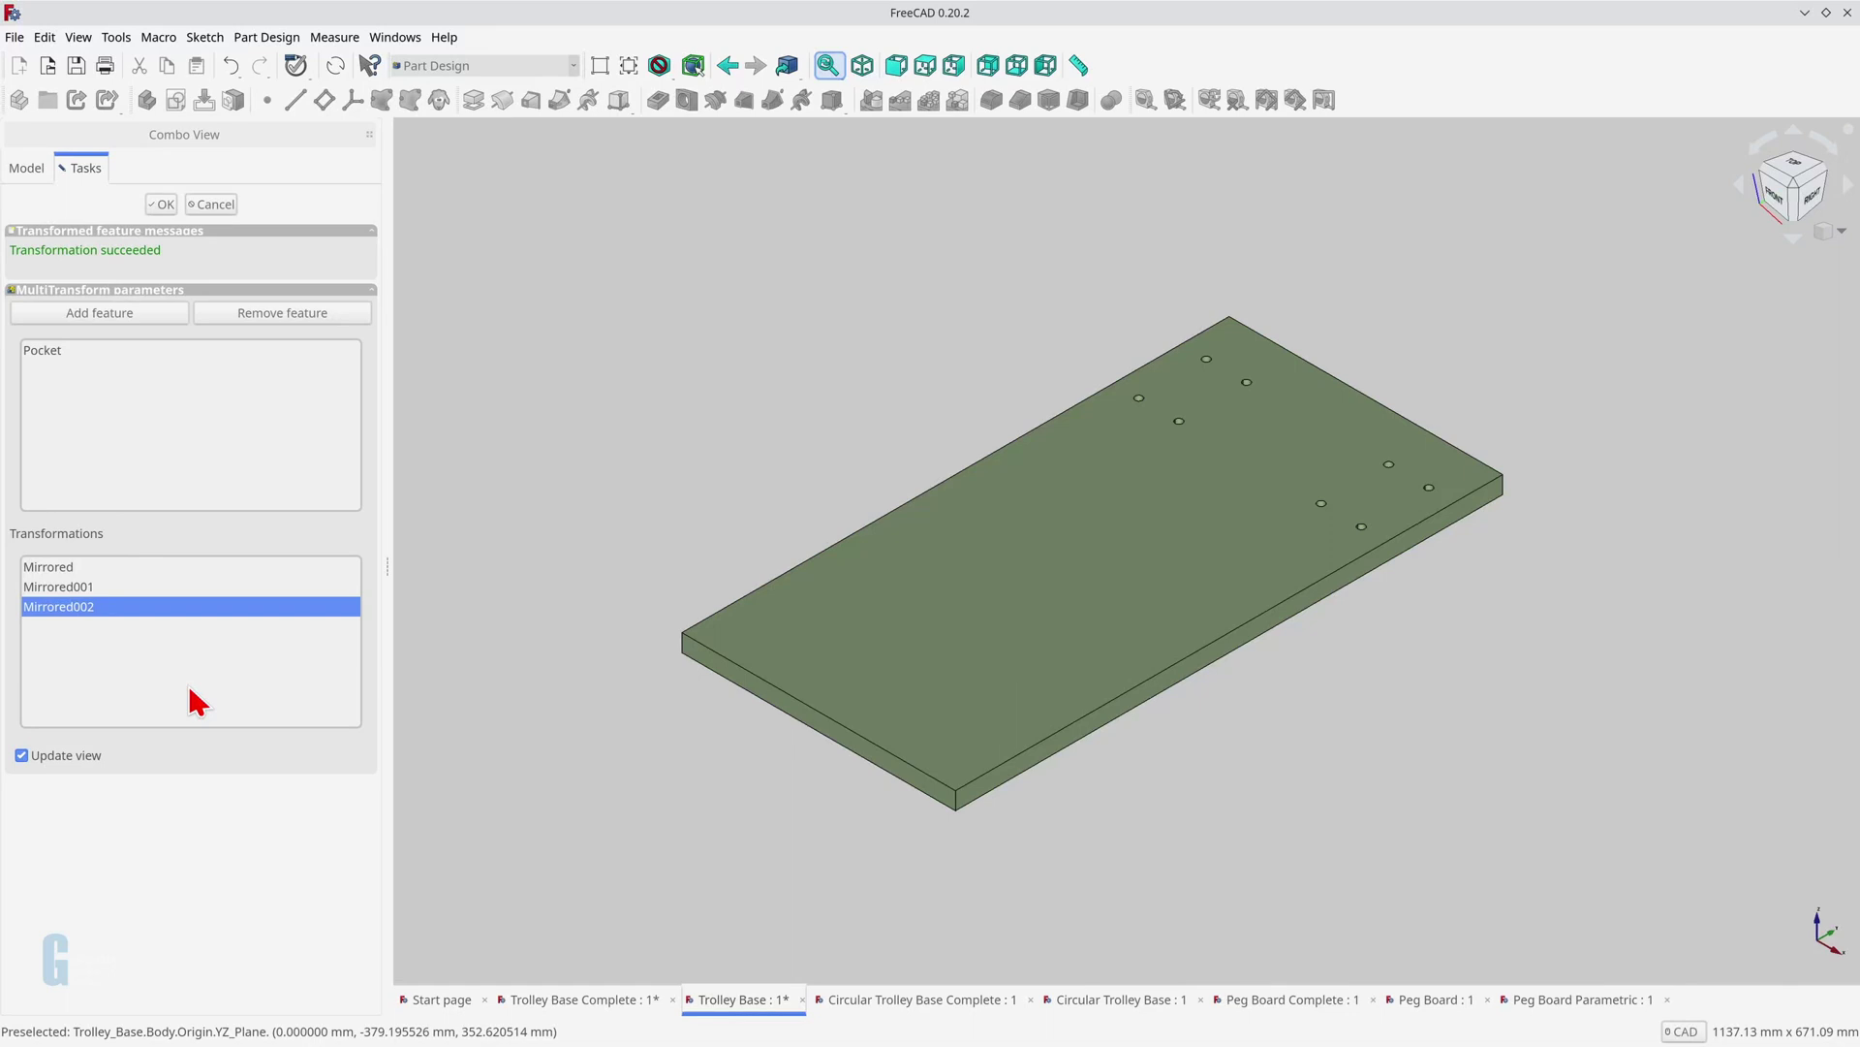
Step: Add a fourth mirror of the holes across the Base XZ plane
{"action": "right_click", "coordinate": [191, 696]}
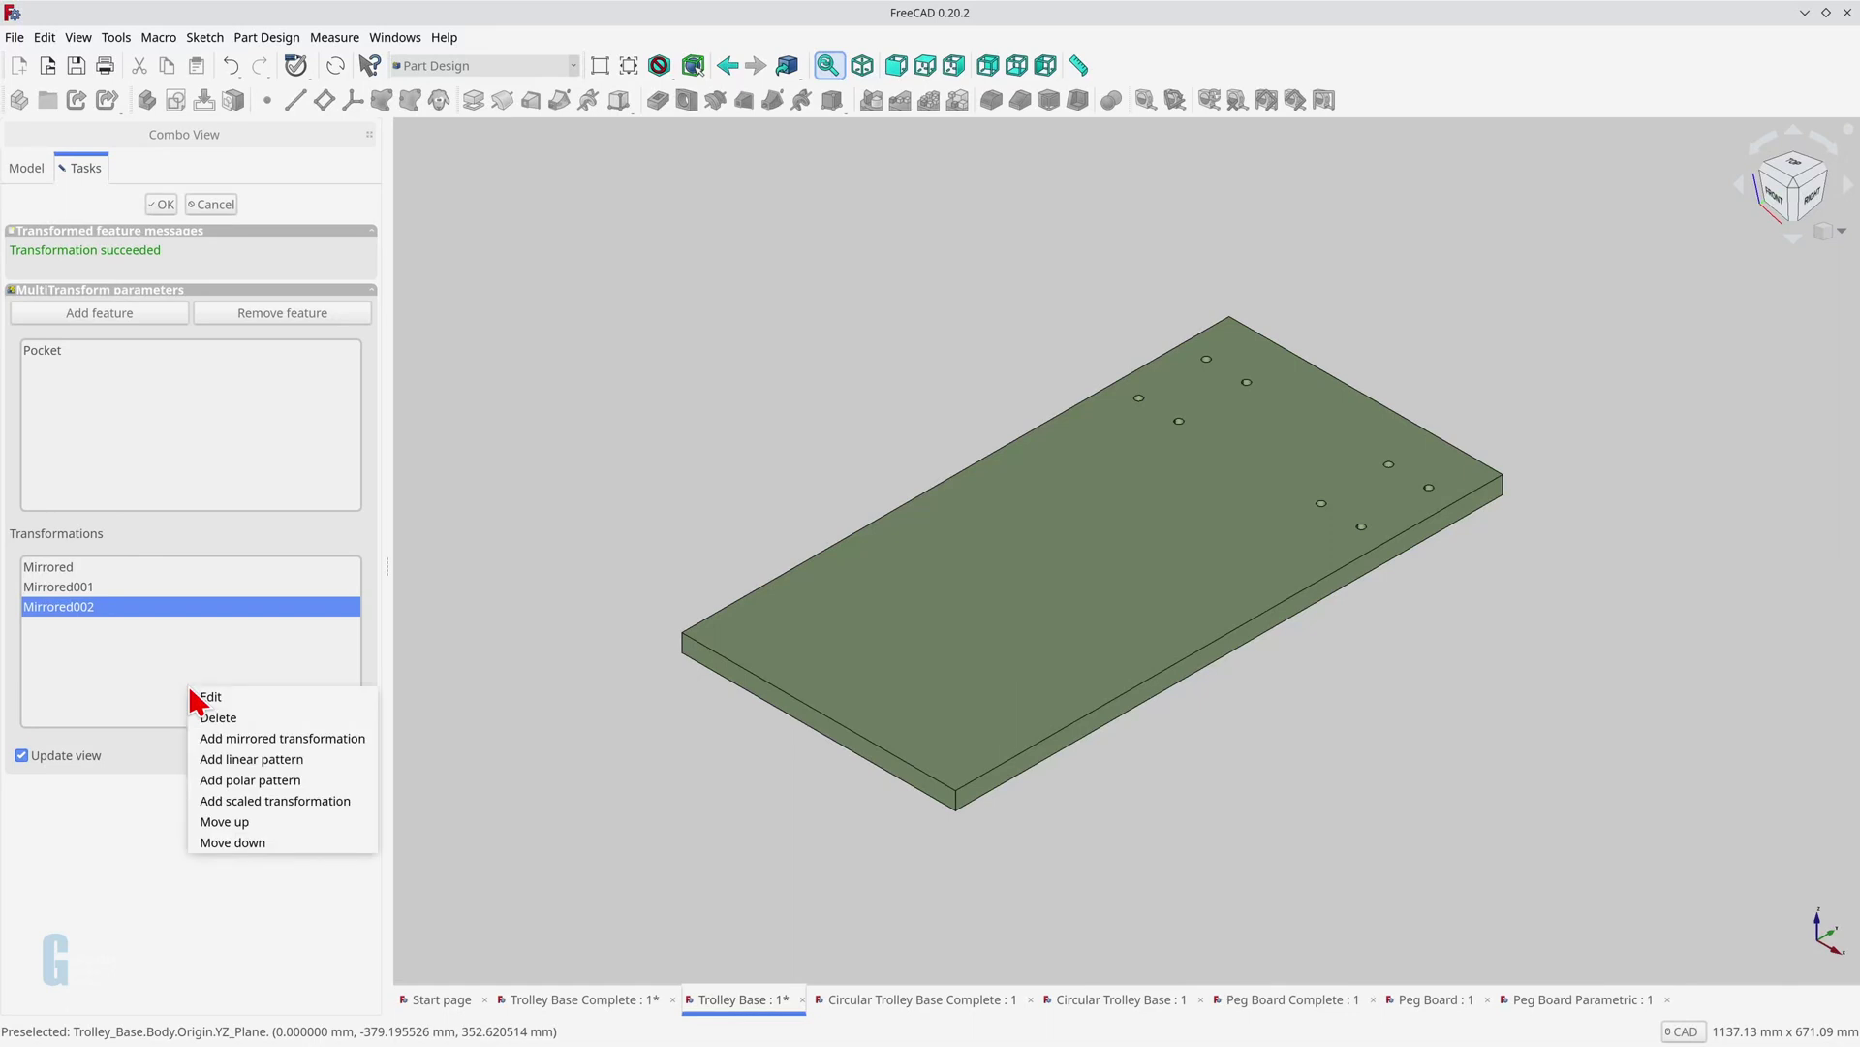
{"action": "left_click", "coordinate": [228, 738]}
{"action": "left_click", "coordinate": [363, 785]}
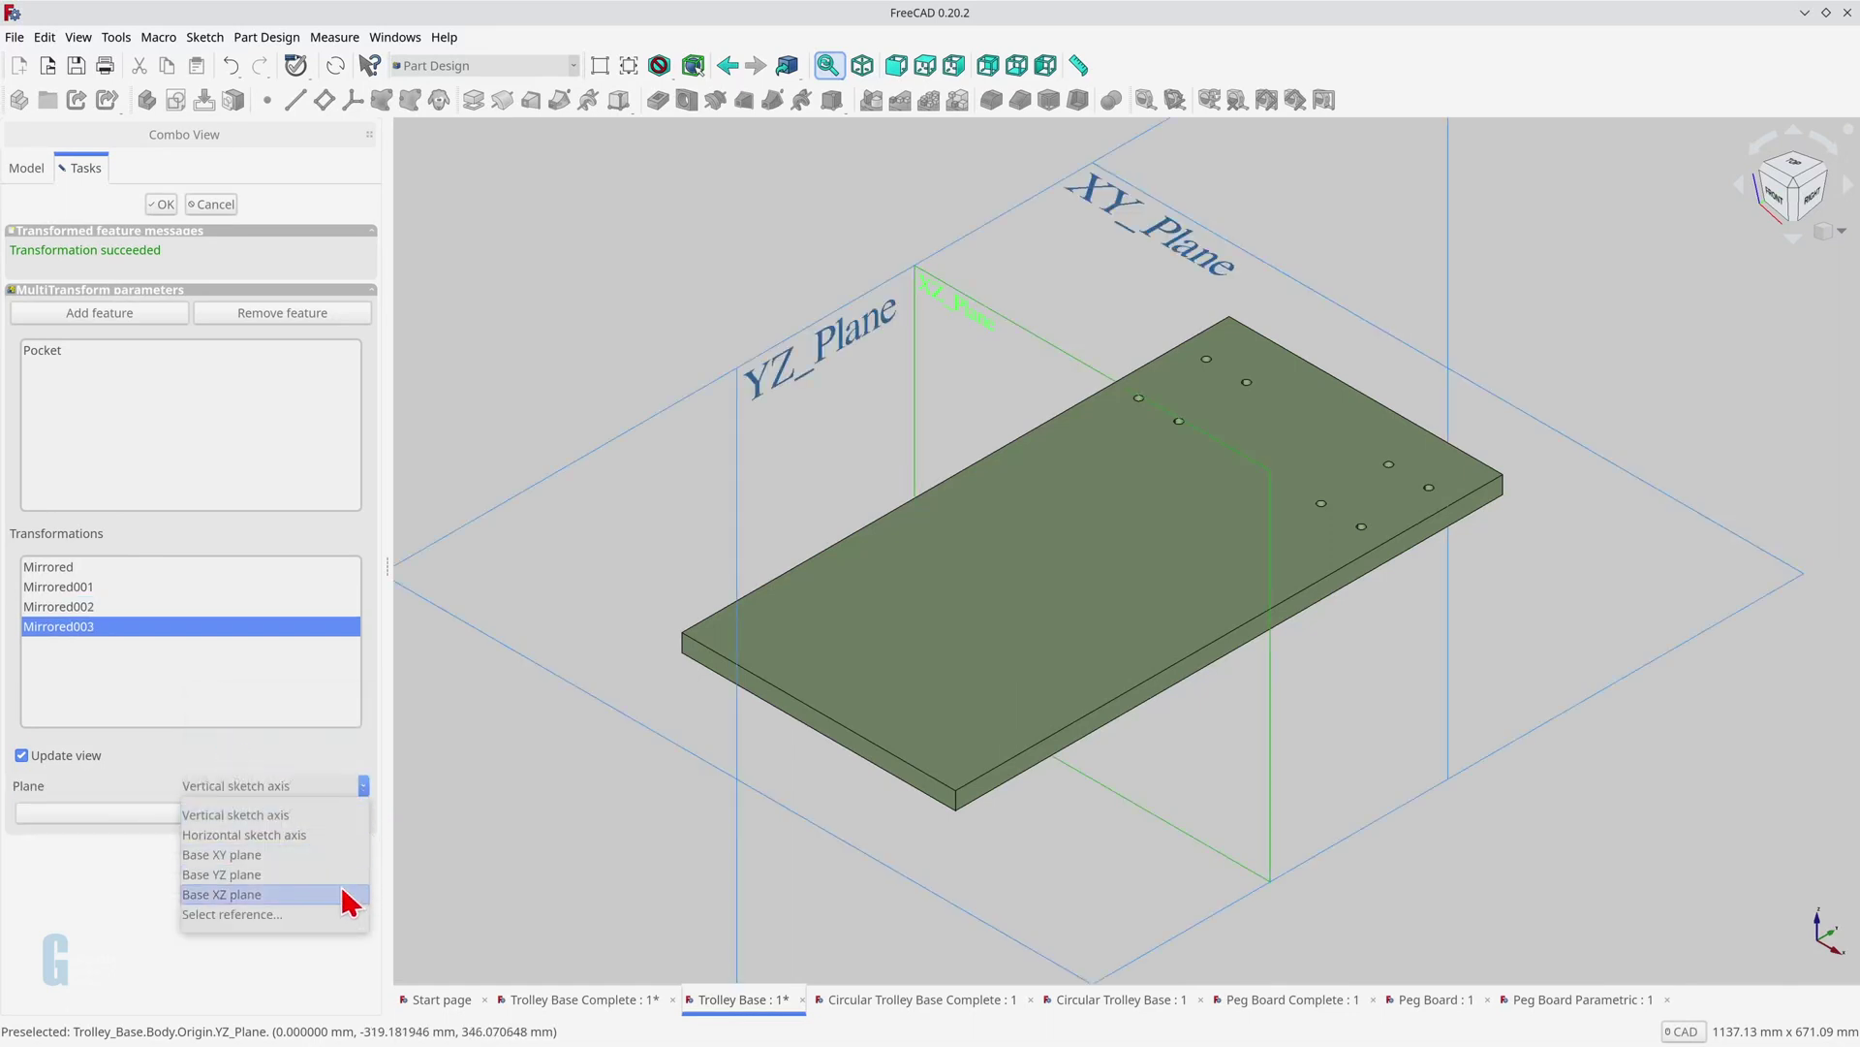
{"action": "left_click", "coordinate": [344, 893]}
Step: Add a 6-occurrence polar pattern around the Base Z axis and finish the MultiTransform
{"action": "left_click", "coordinate": [303, 817]}
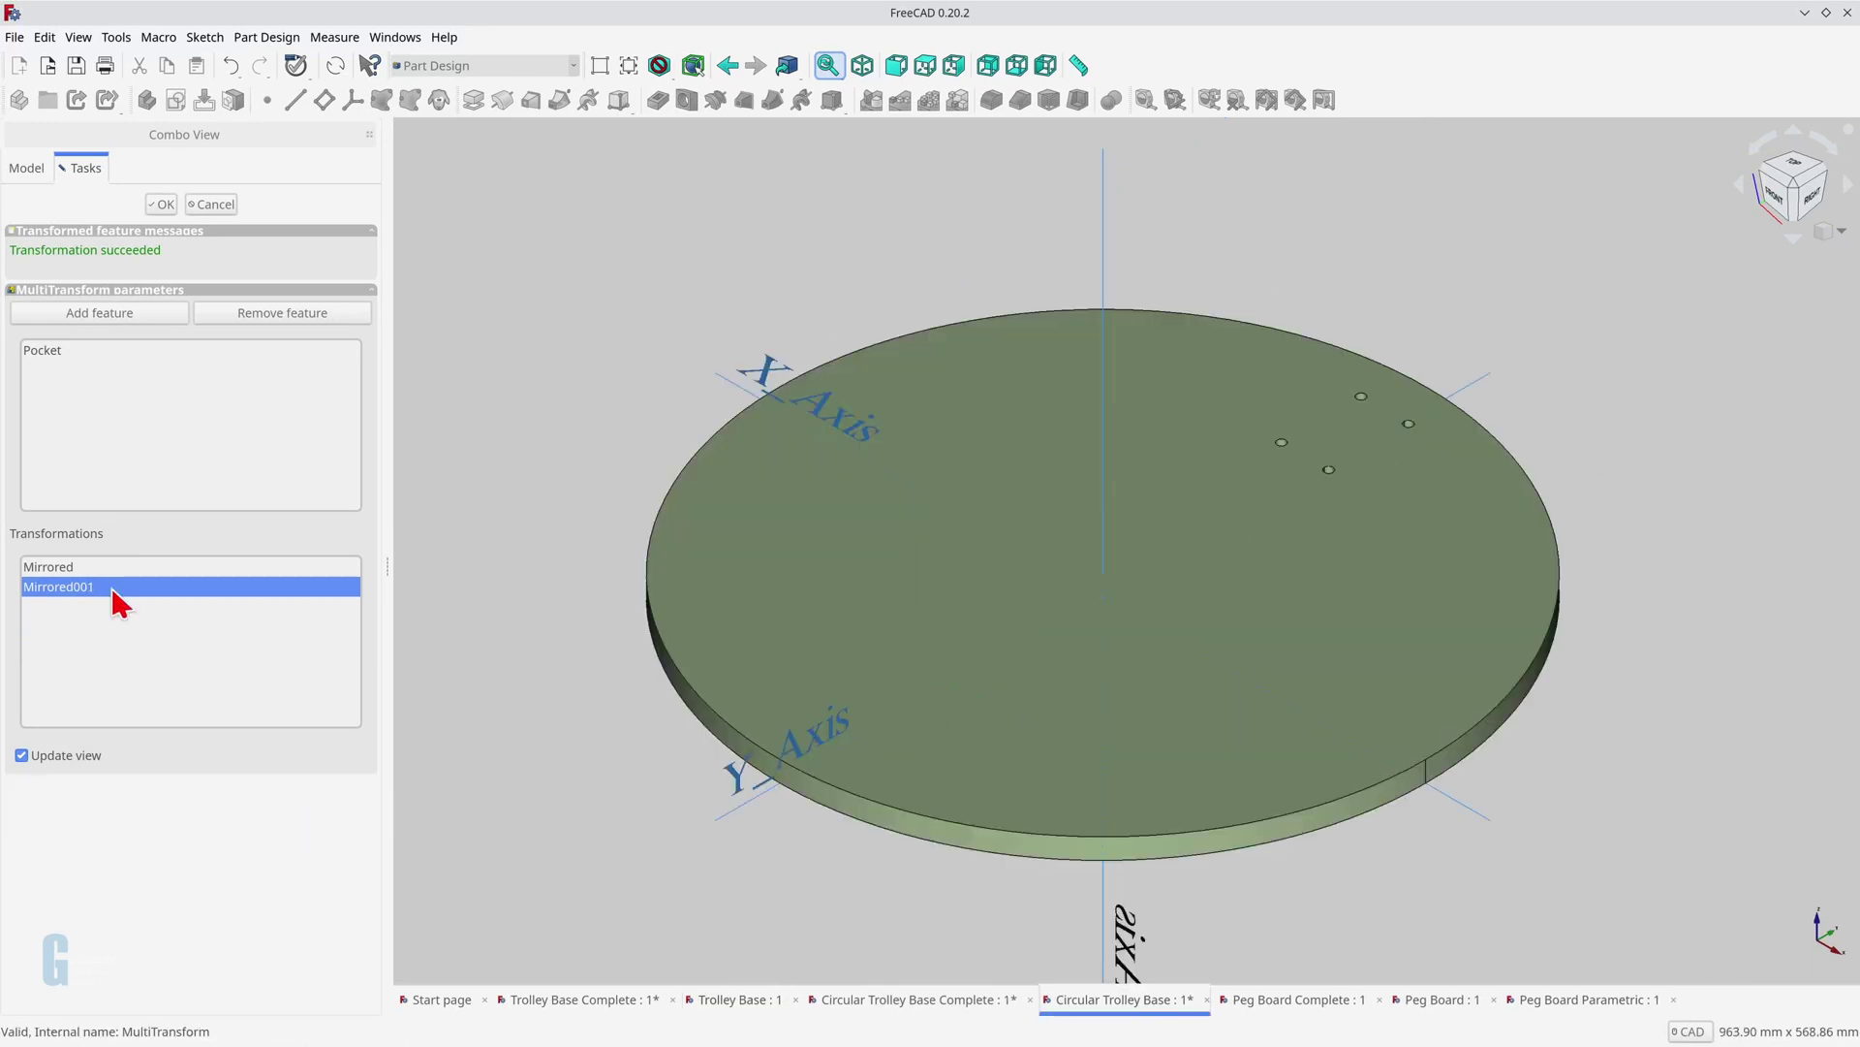
{"action": "right_click", "coordinate": [106, 674]}
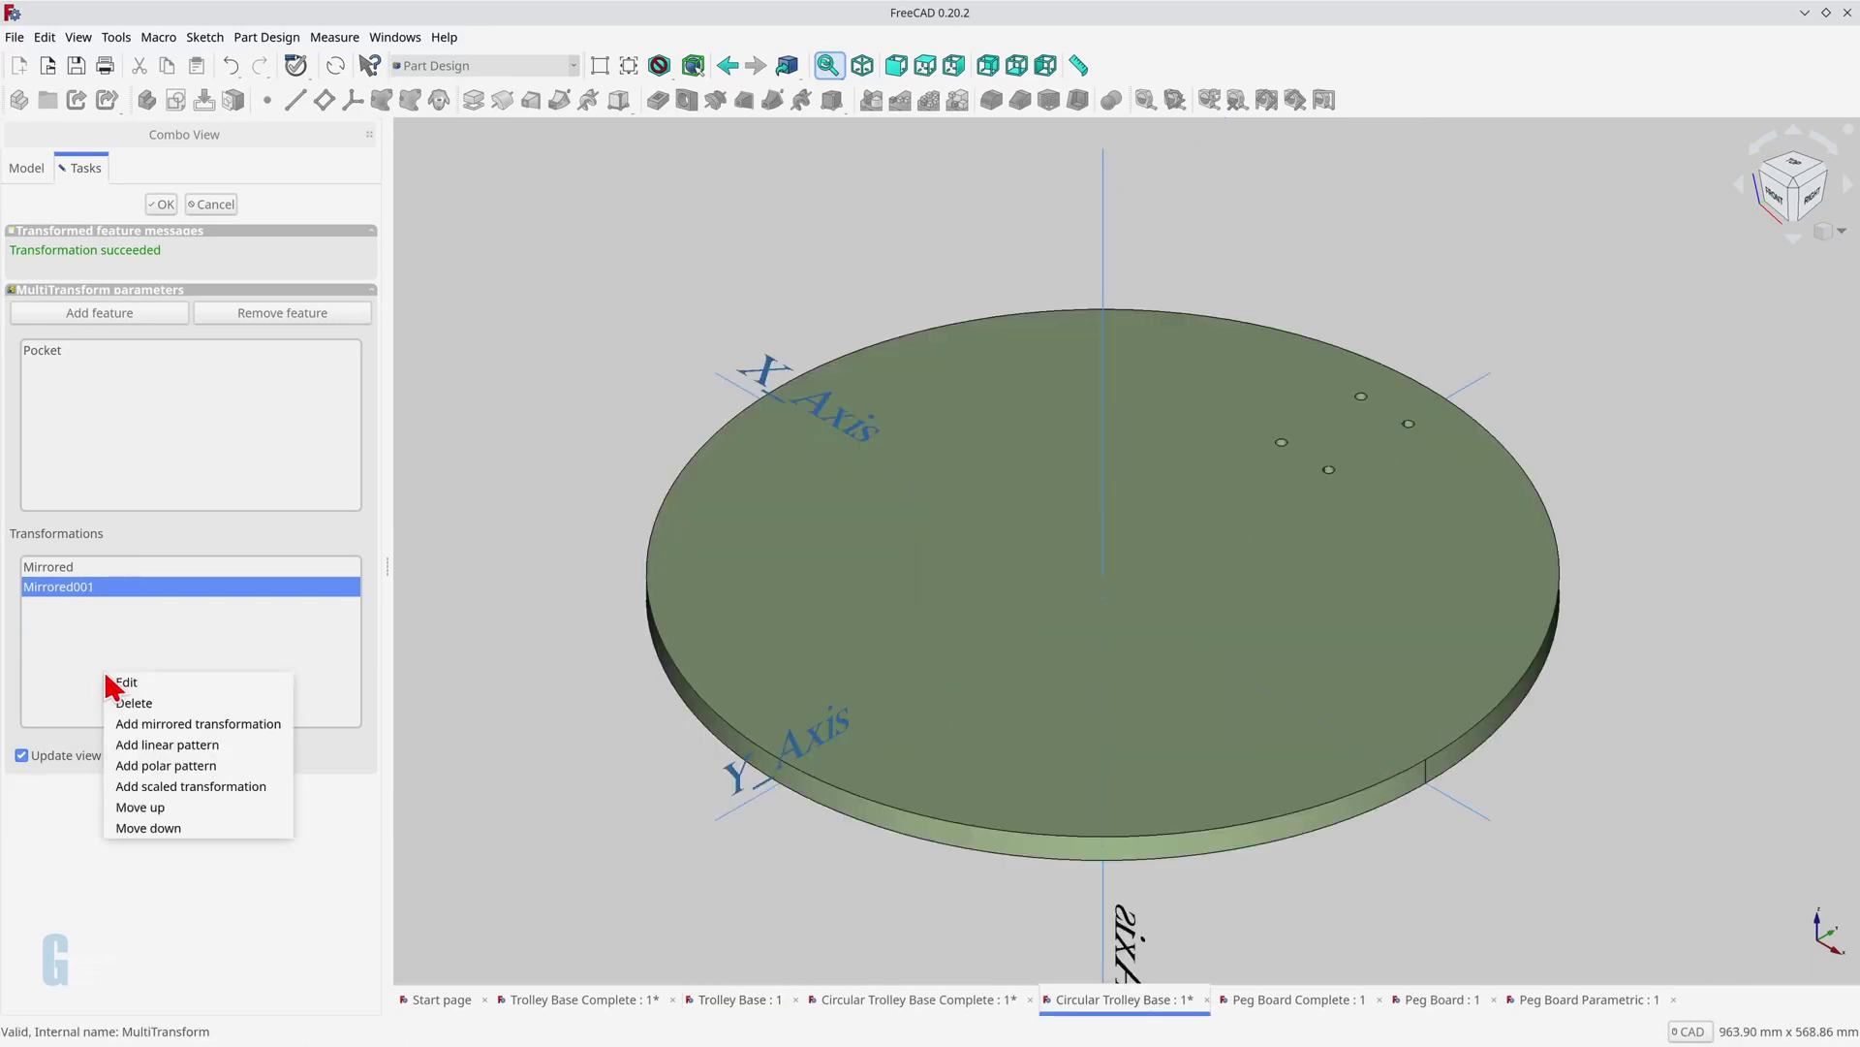
{"action": "left_click", "coordinate": [150, 765]}
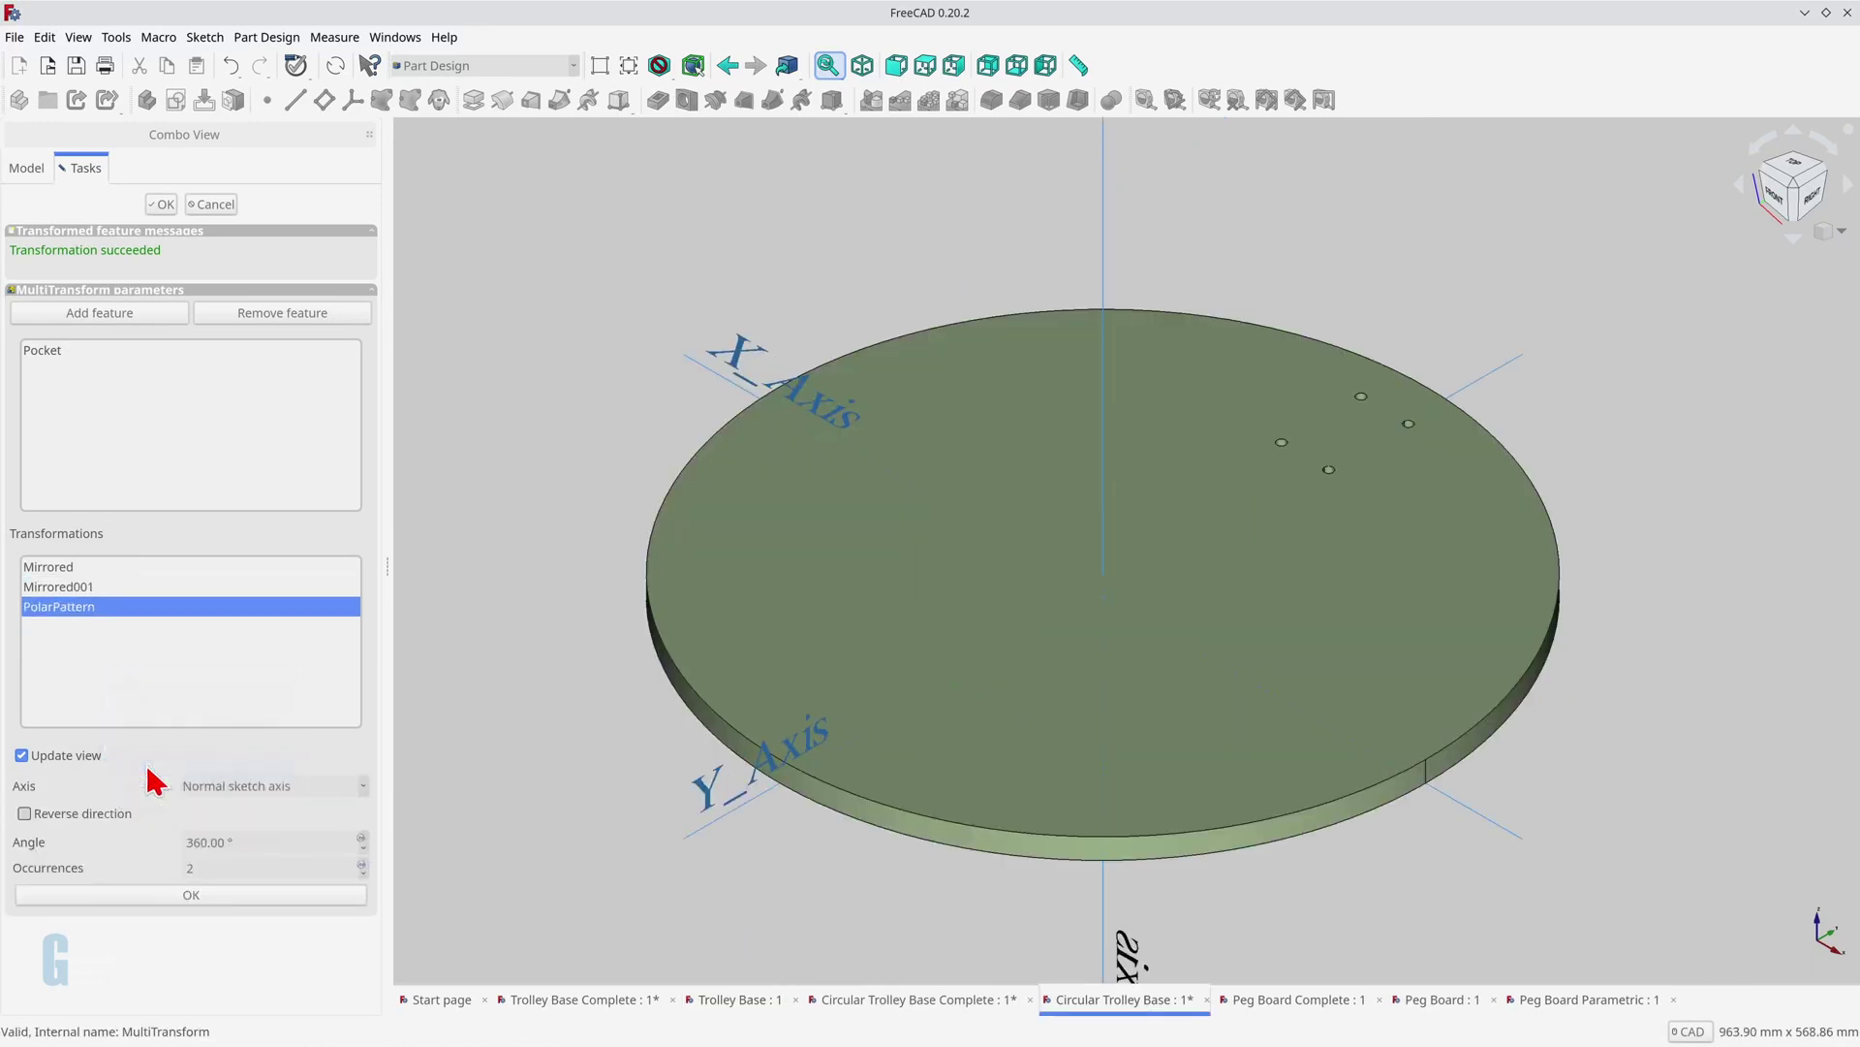
{"action": "left_click", "coordinate": [363, 786]}
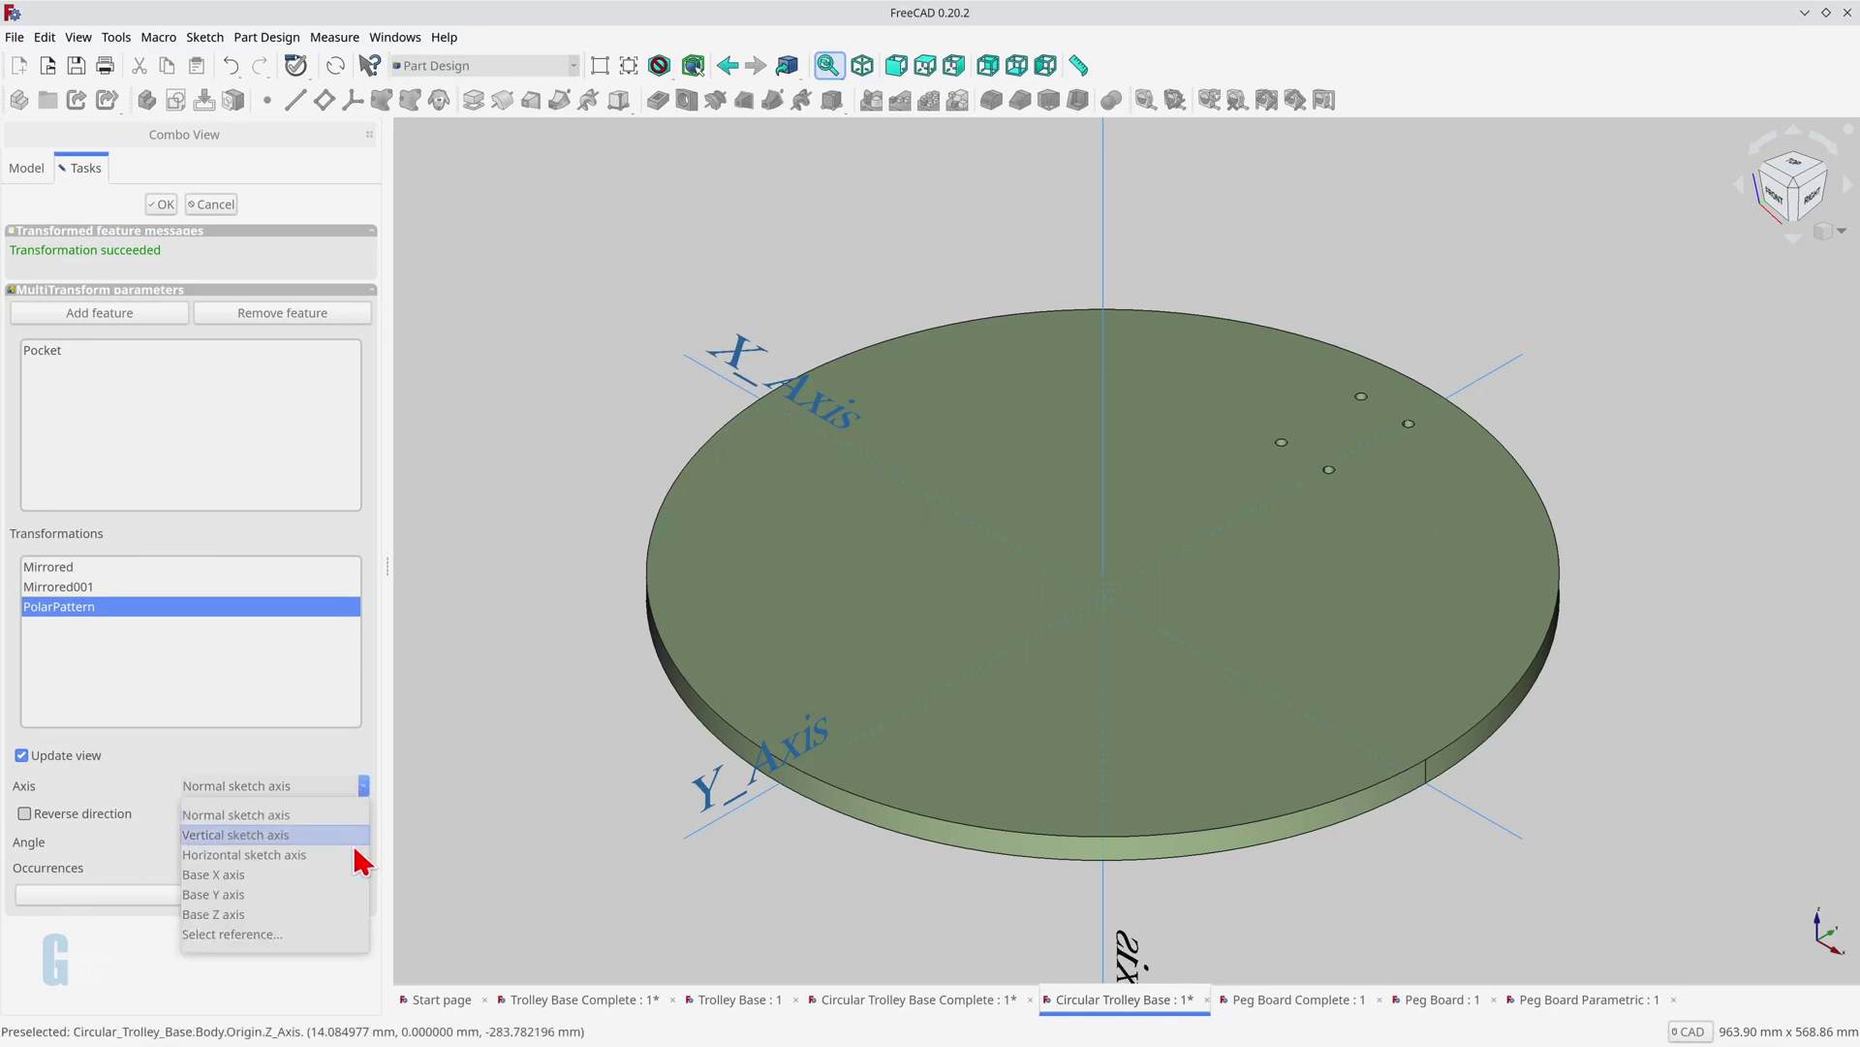
{"action": "left_click", "coordinate": [351, 914]}
{"action": "double_click", "coordinate": [282, 867]}
{"action": "type", "text": "6"}
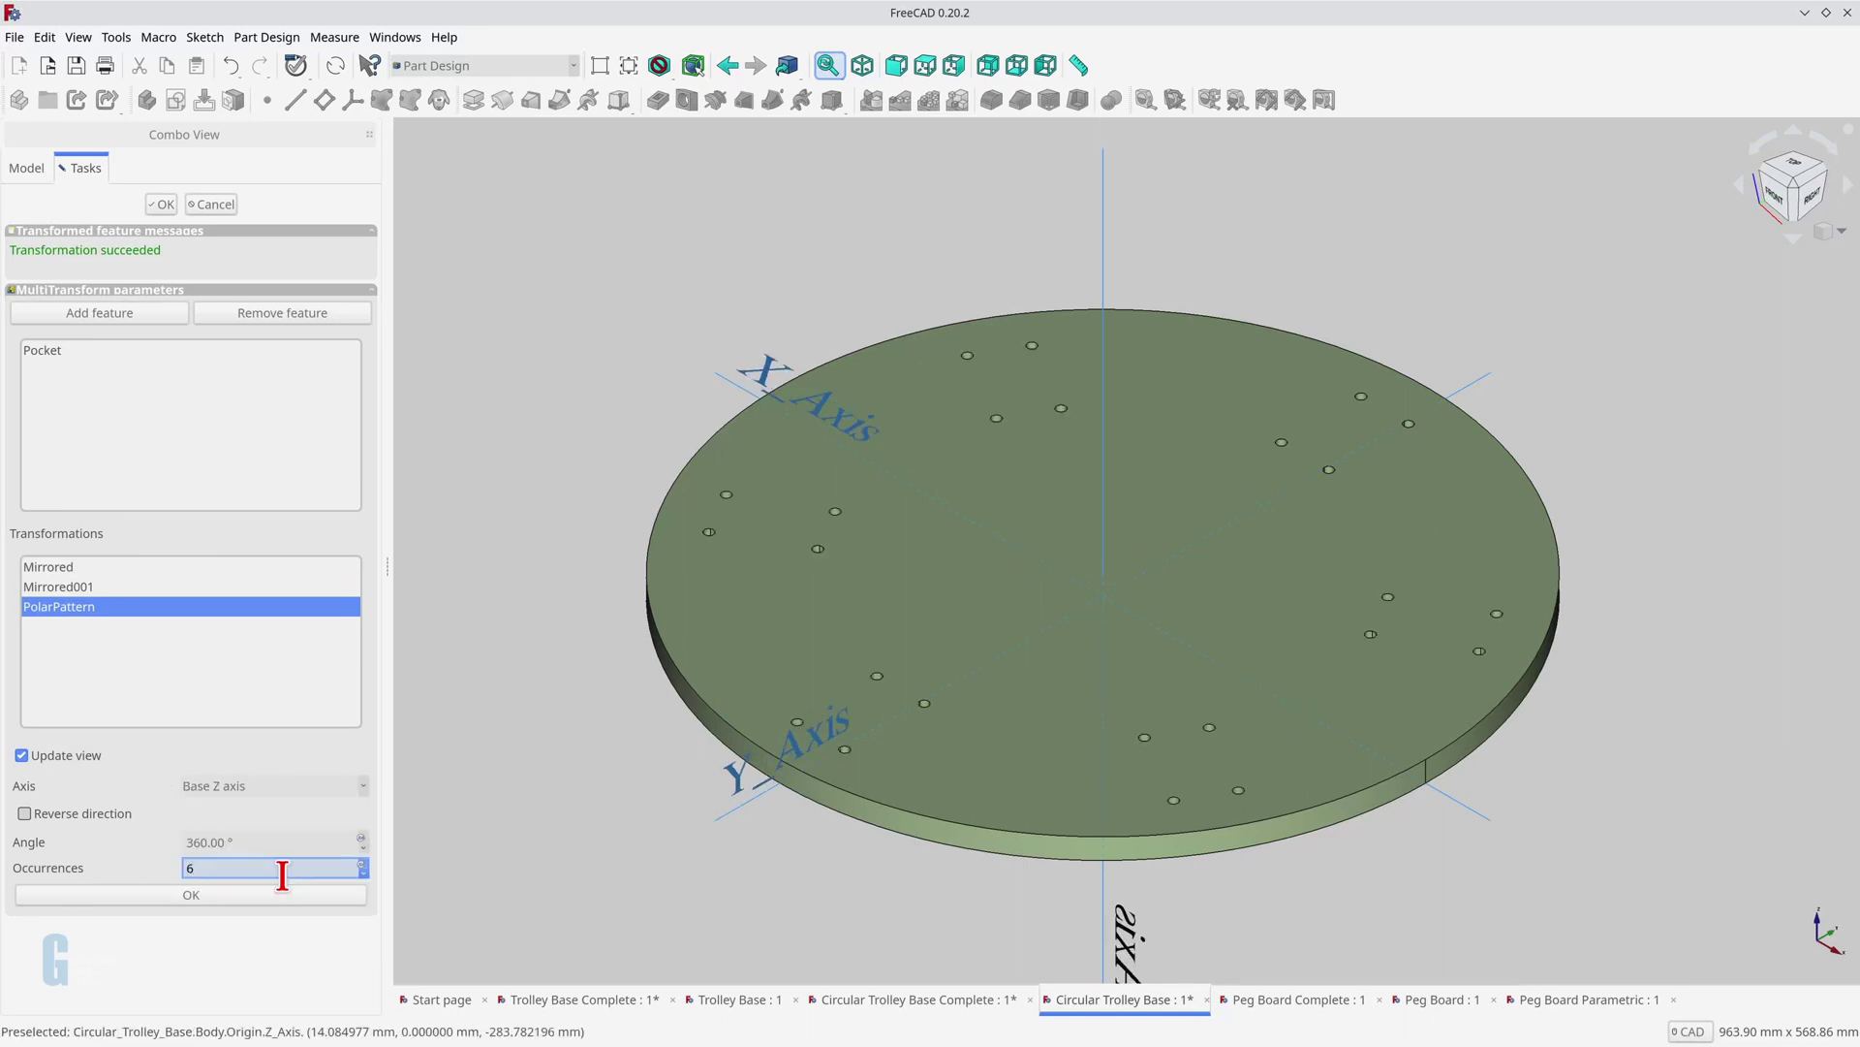
{"action": "left_click", "coordinate": [207, 895]}
{"action": "left_click", "coordinate": [543, 1003]}
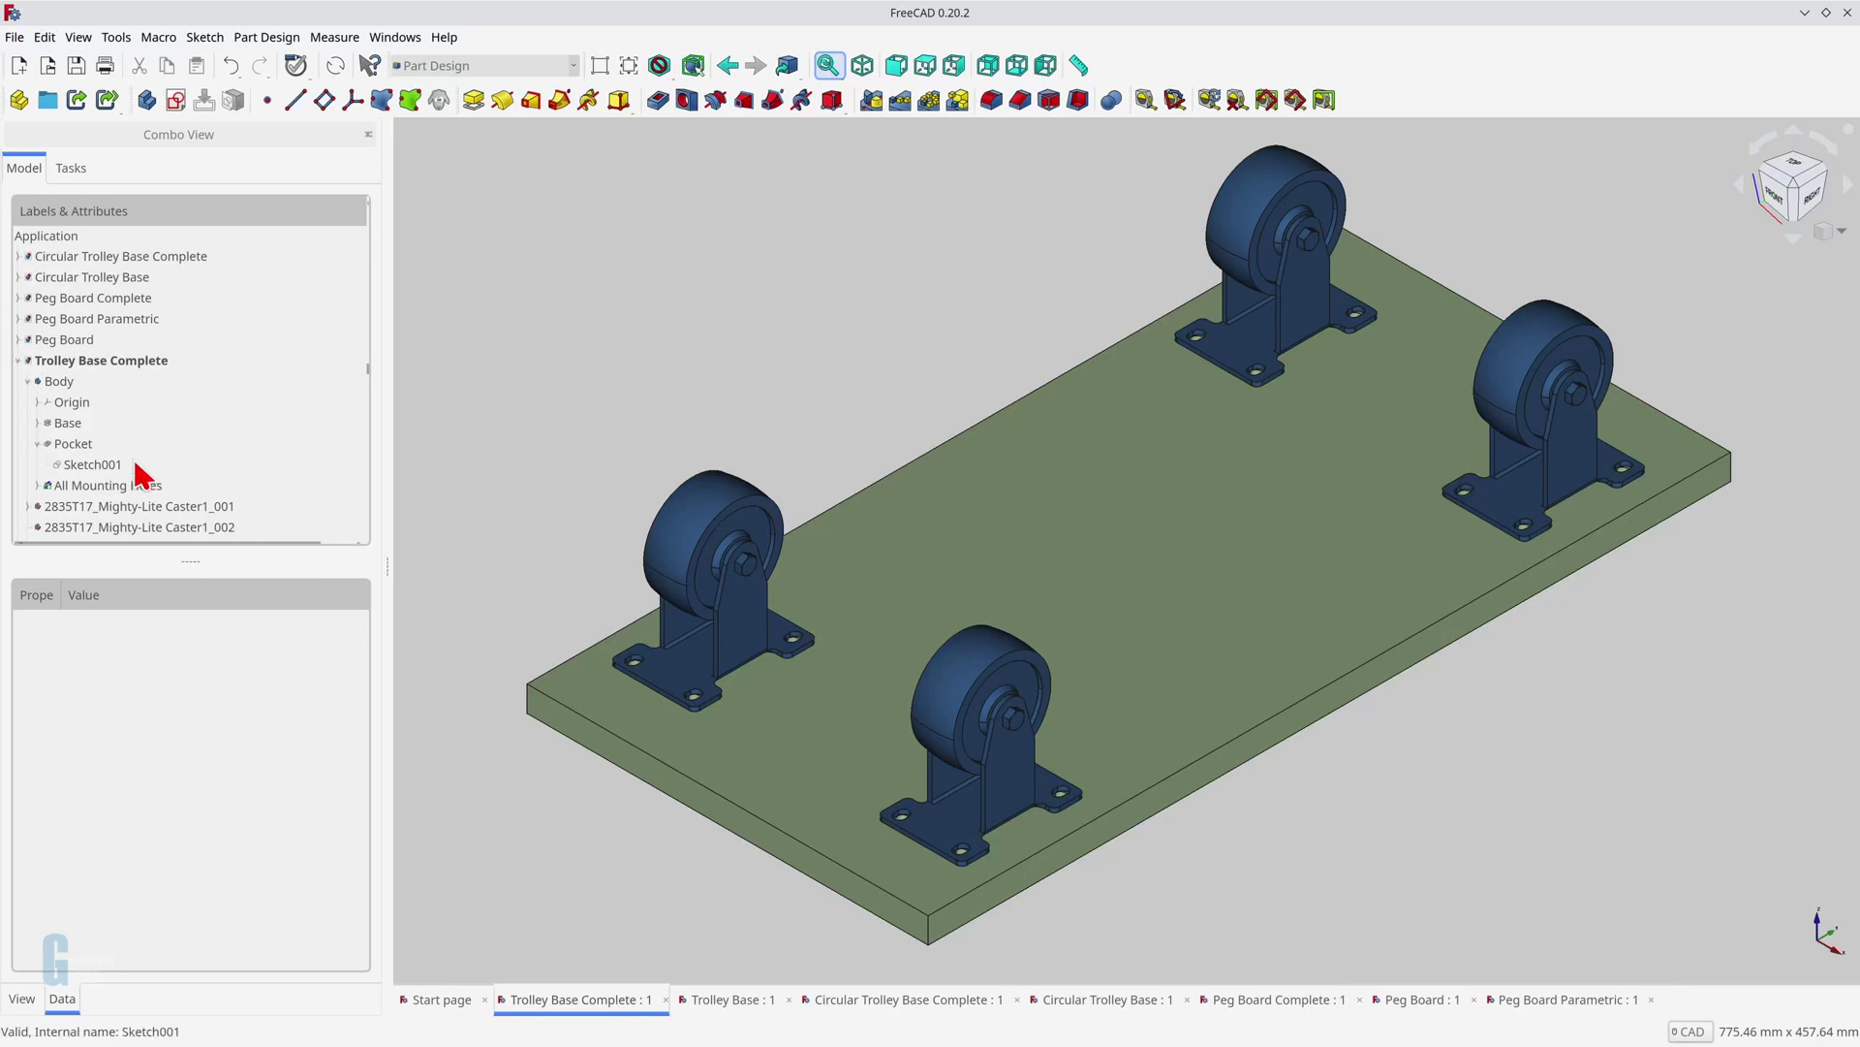
Step: Hide casters Caster1_001 through Caster1_004 and switch to the Trolley Base document
{"action": "scroll", "coordinate": [164, 456], "scroll_direction": "down", "scroll_amount": 2}
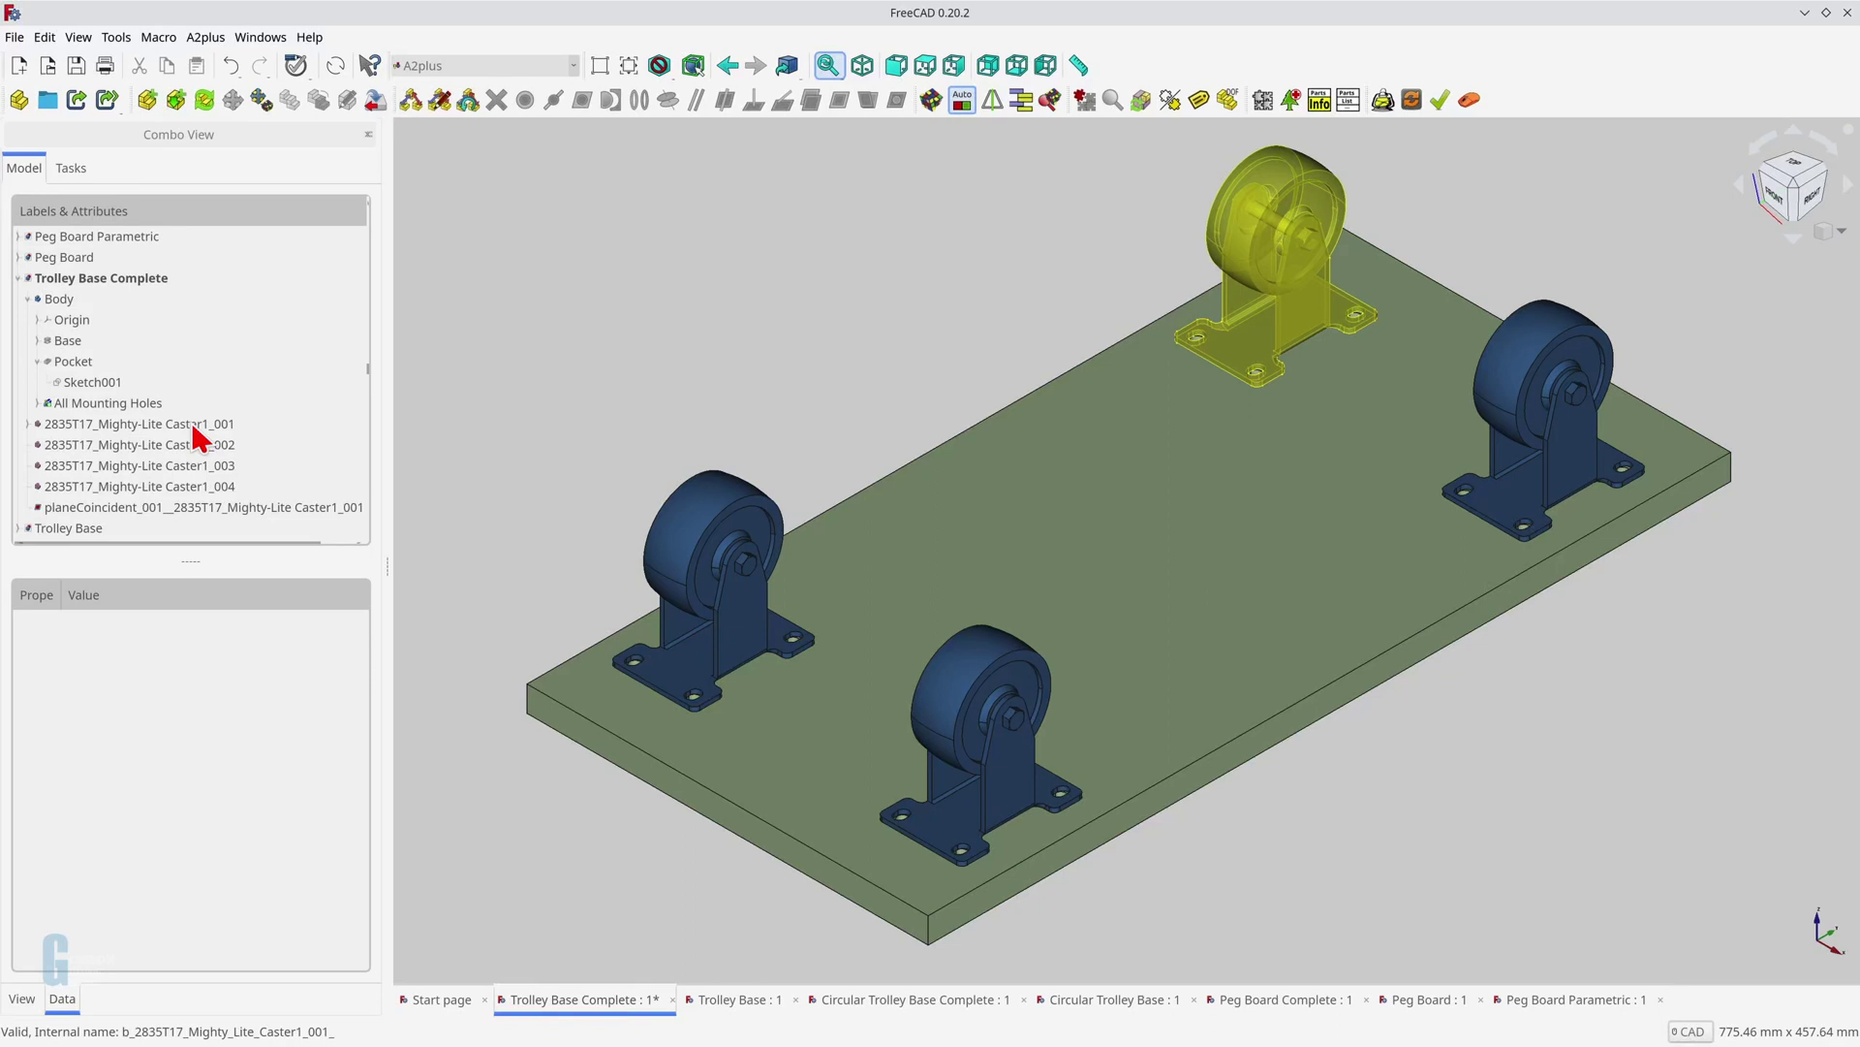
{"action": "left_click", "coordinate": [192, 424]}
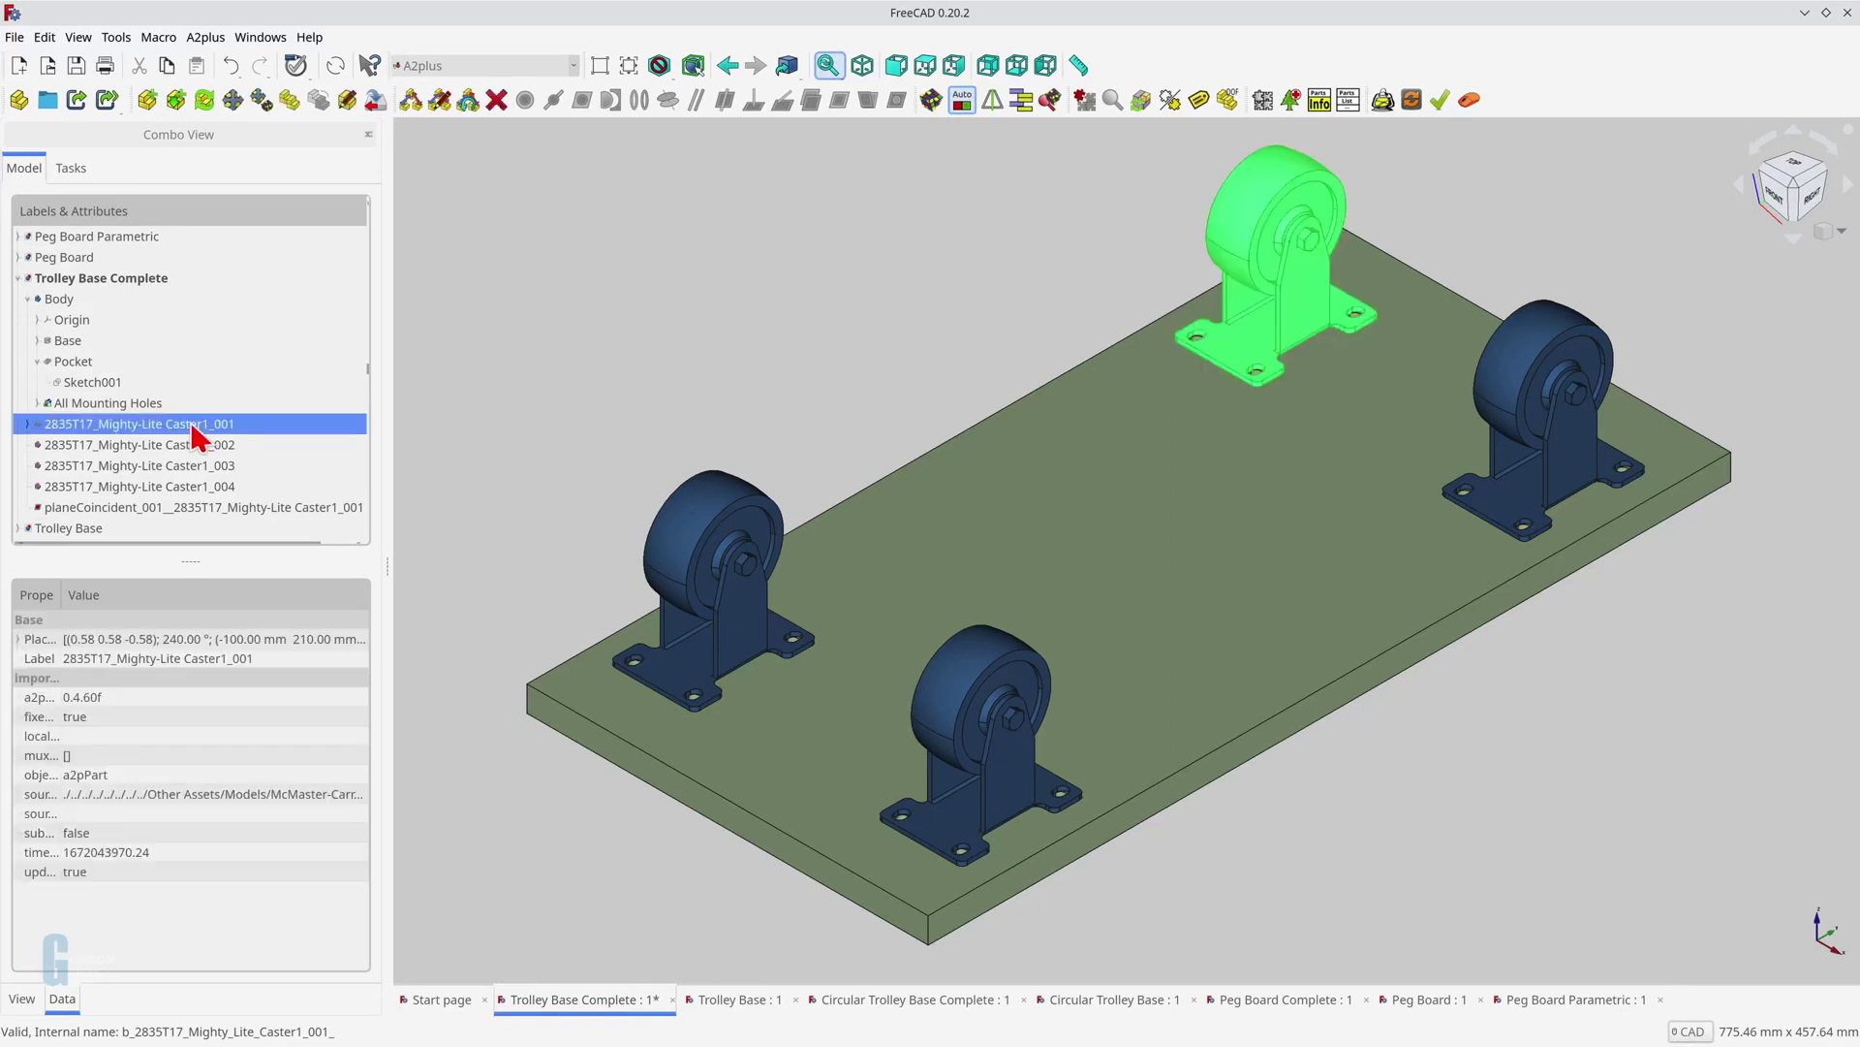
{"action": "left_click", "coordinate": [192, 488], "text": "shift"}
{"action": "key", "text": "space"}
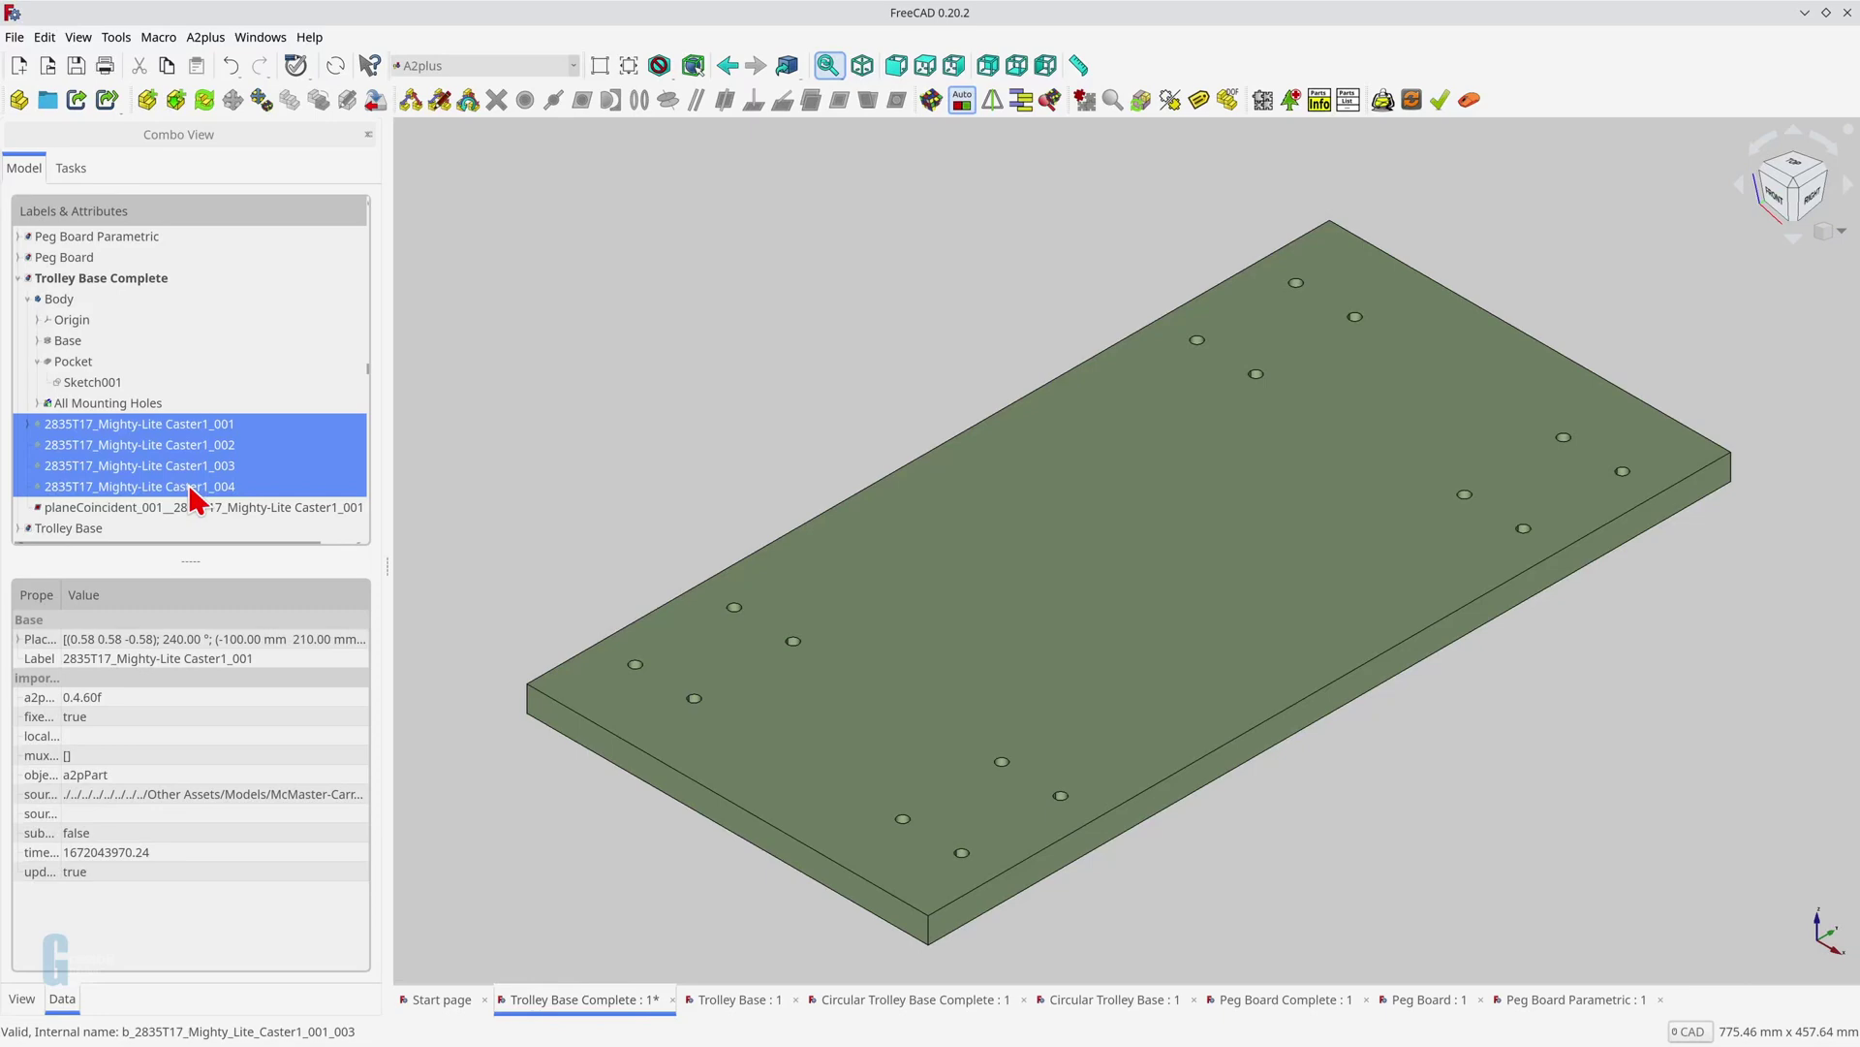
{"action": "key", "text": "ctrl+Tab"}
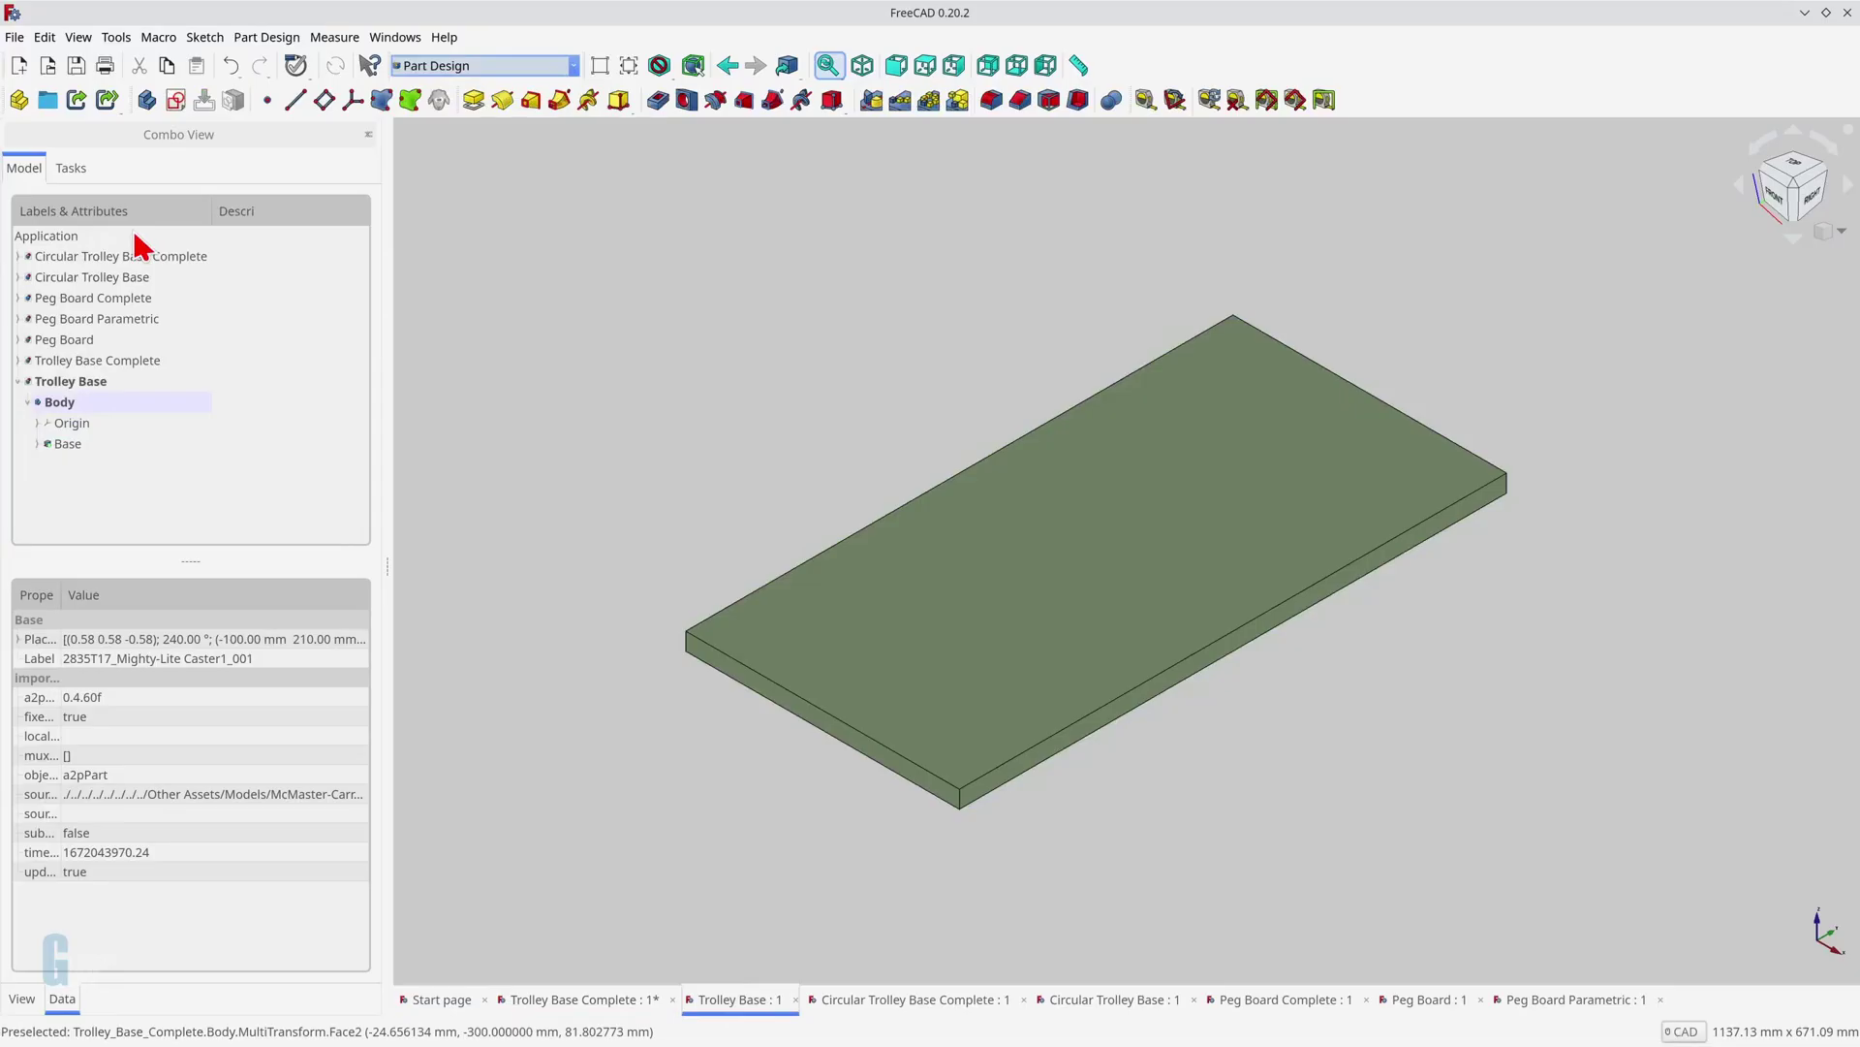
Step: Create Sketch001 on the XY_Plane and select it in the Model tree
{"action": "left_click", "coordinate": [176, 103]}
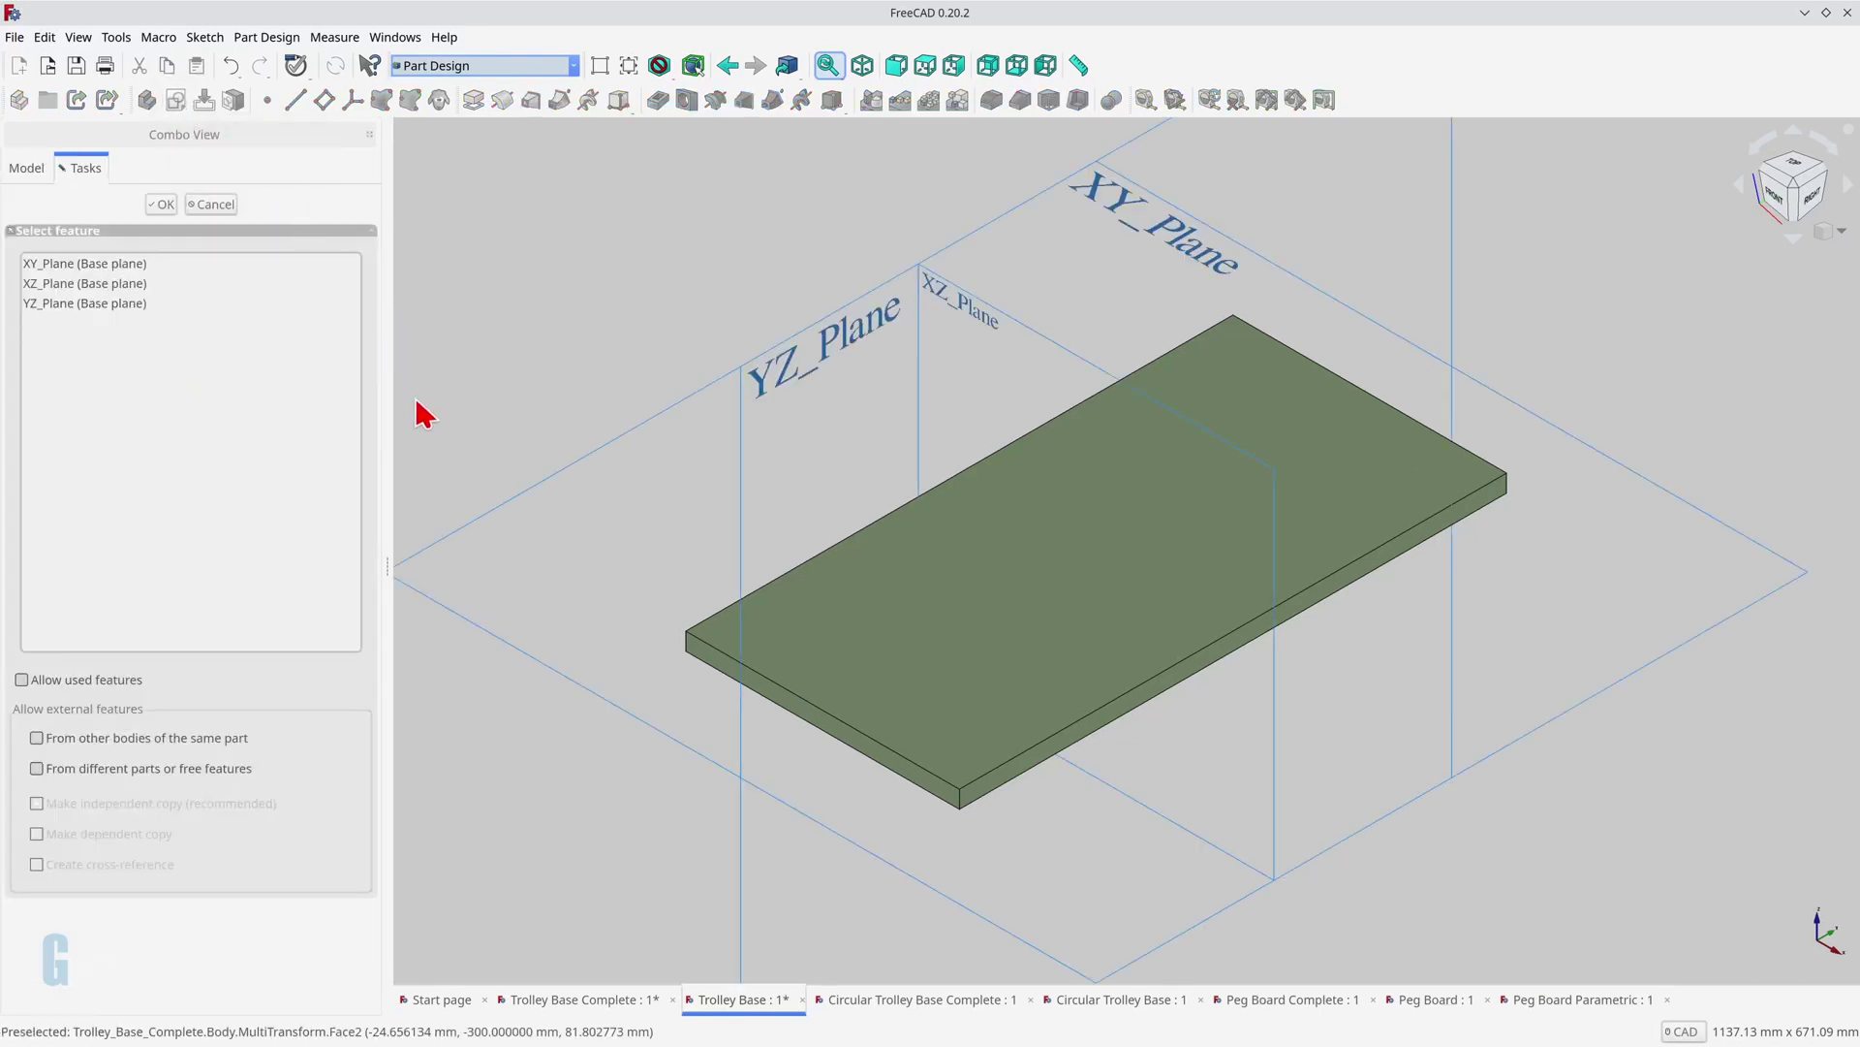
{"action": "left_click", "coordinate": [511, 524]}
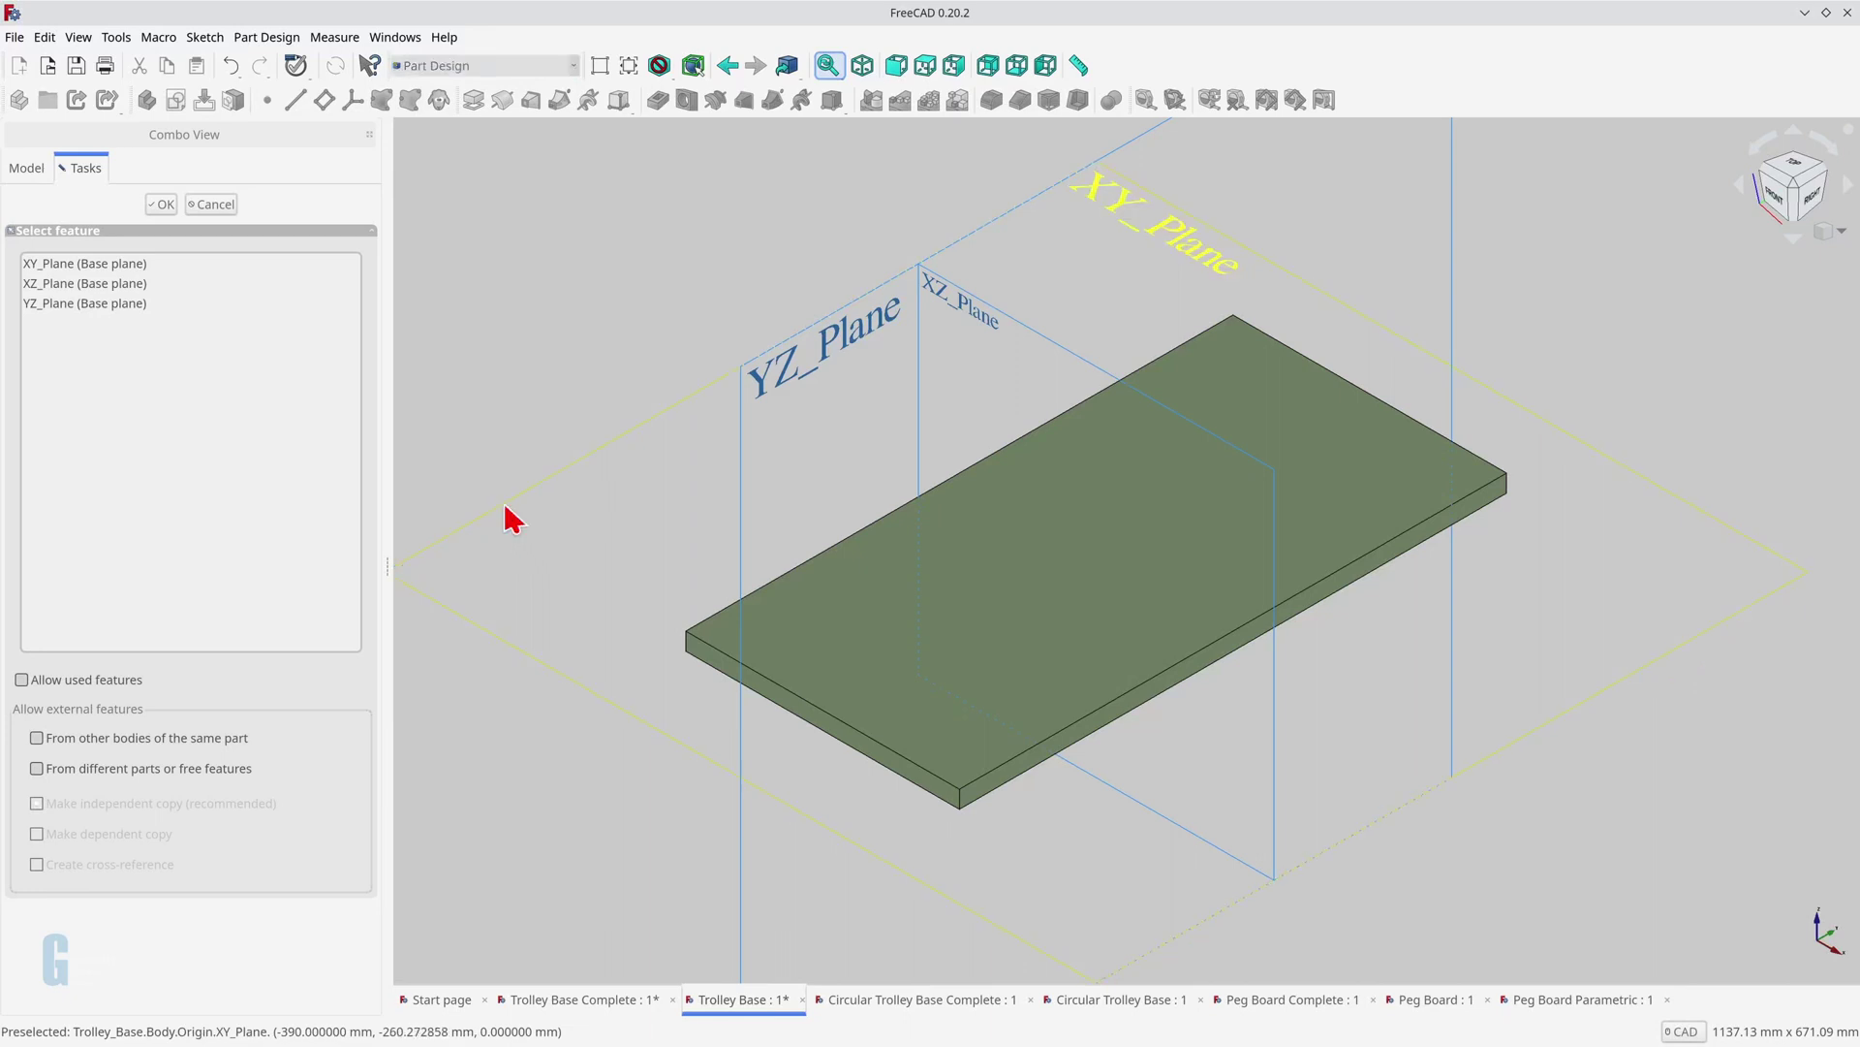
{"action": "left_click", "coordinate": [27, 170]}
{"action": "left_click", "coordinate": [107, 469]}
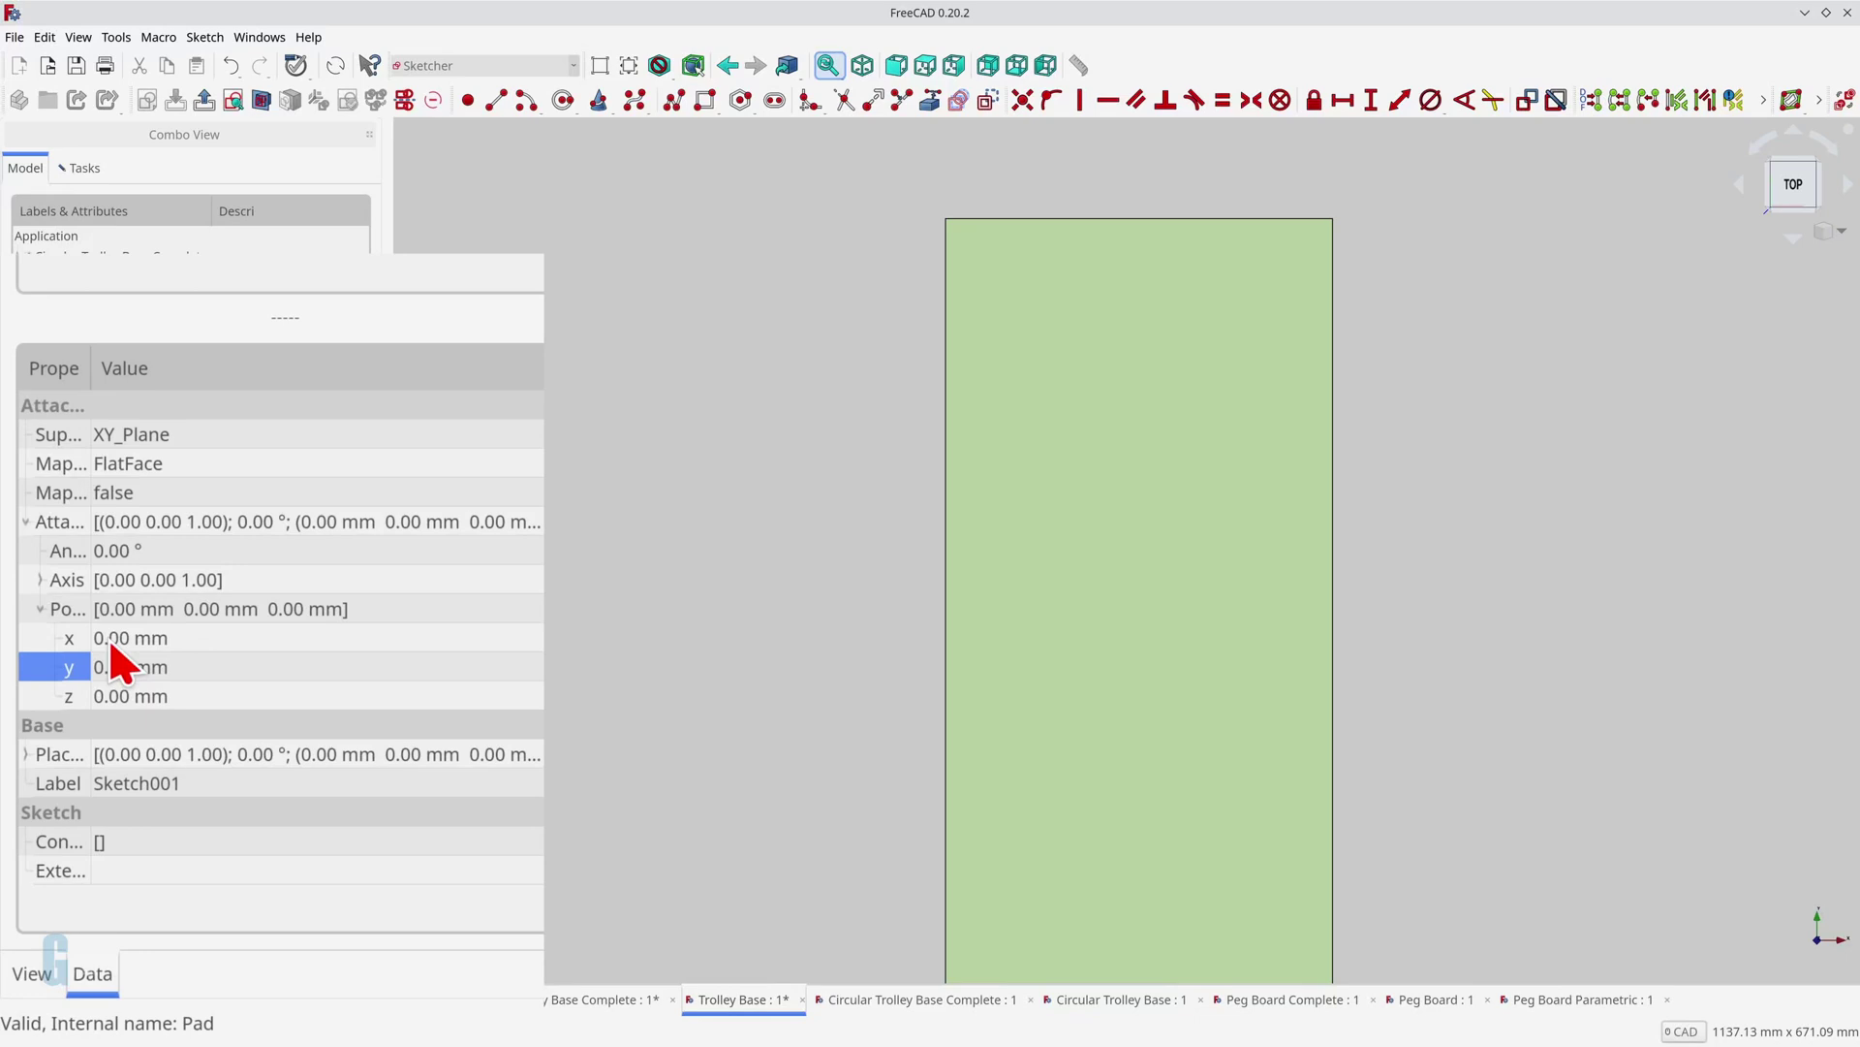
Step: Set Sketch001's attachment offset position to x −100 mm, y 210 mm, z 19 mm
{"action": "left_click", "coordinate": [109, 639]}
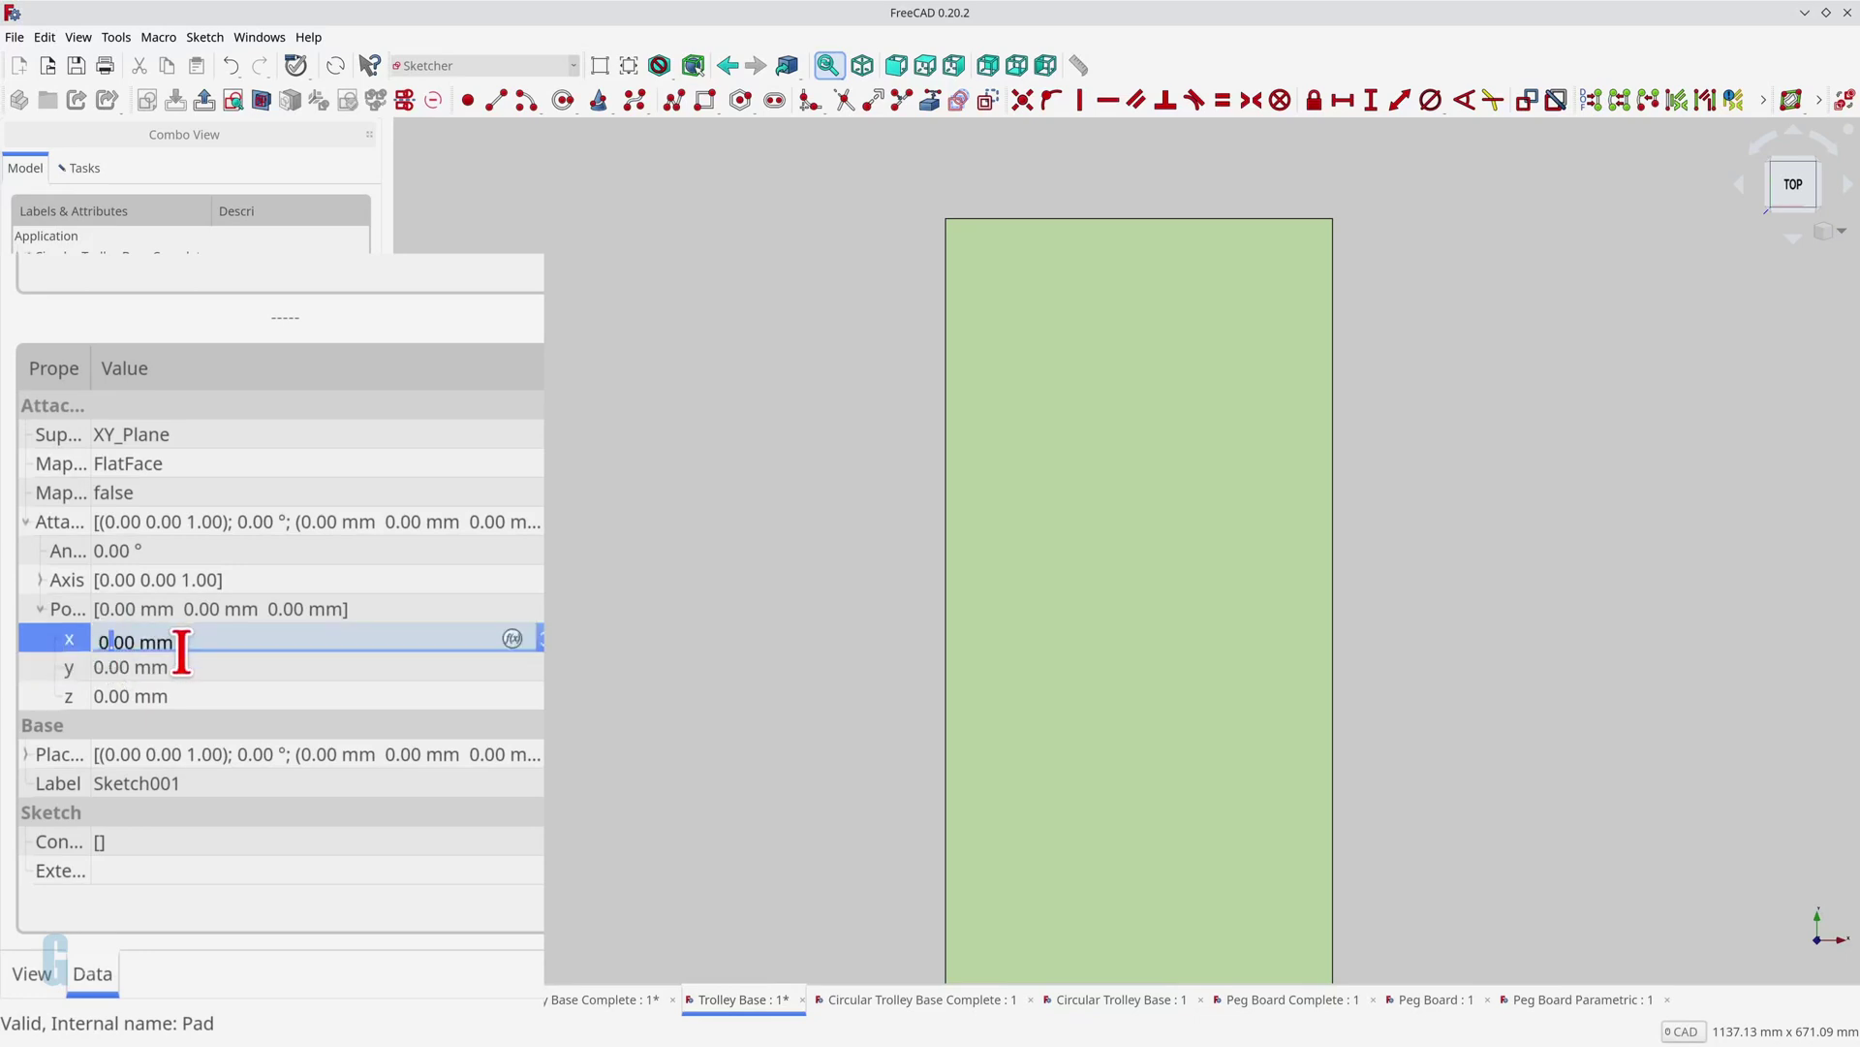
{"action": "key", "text": "Left"}
{"action": "type", "text": "-10"}
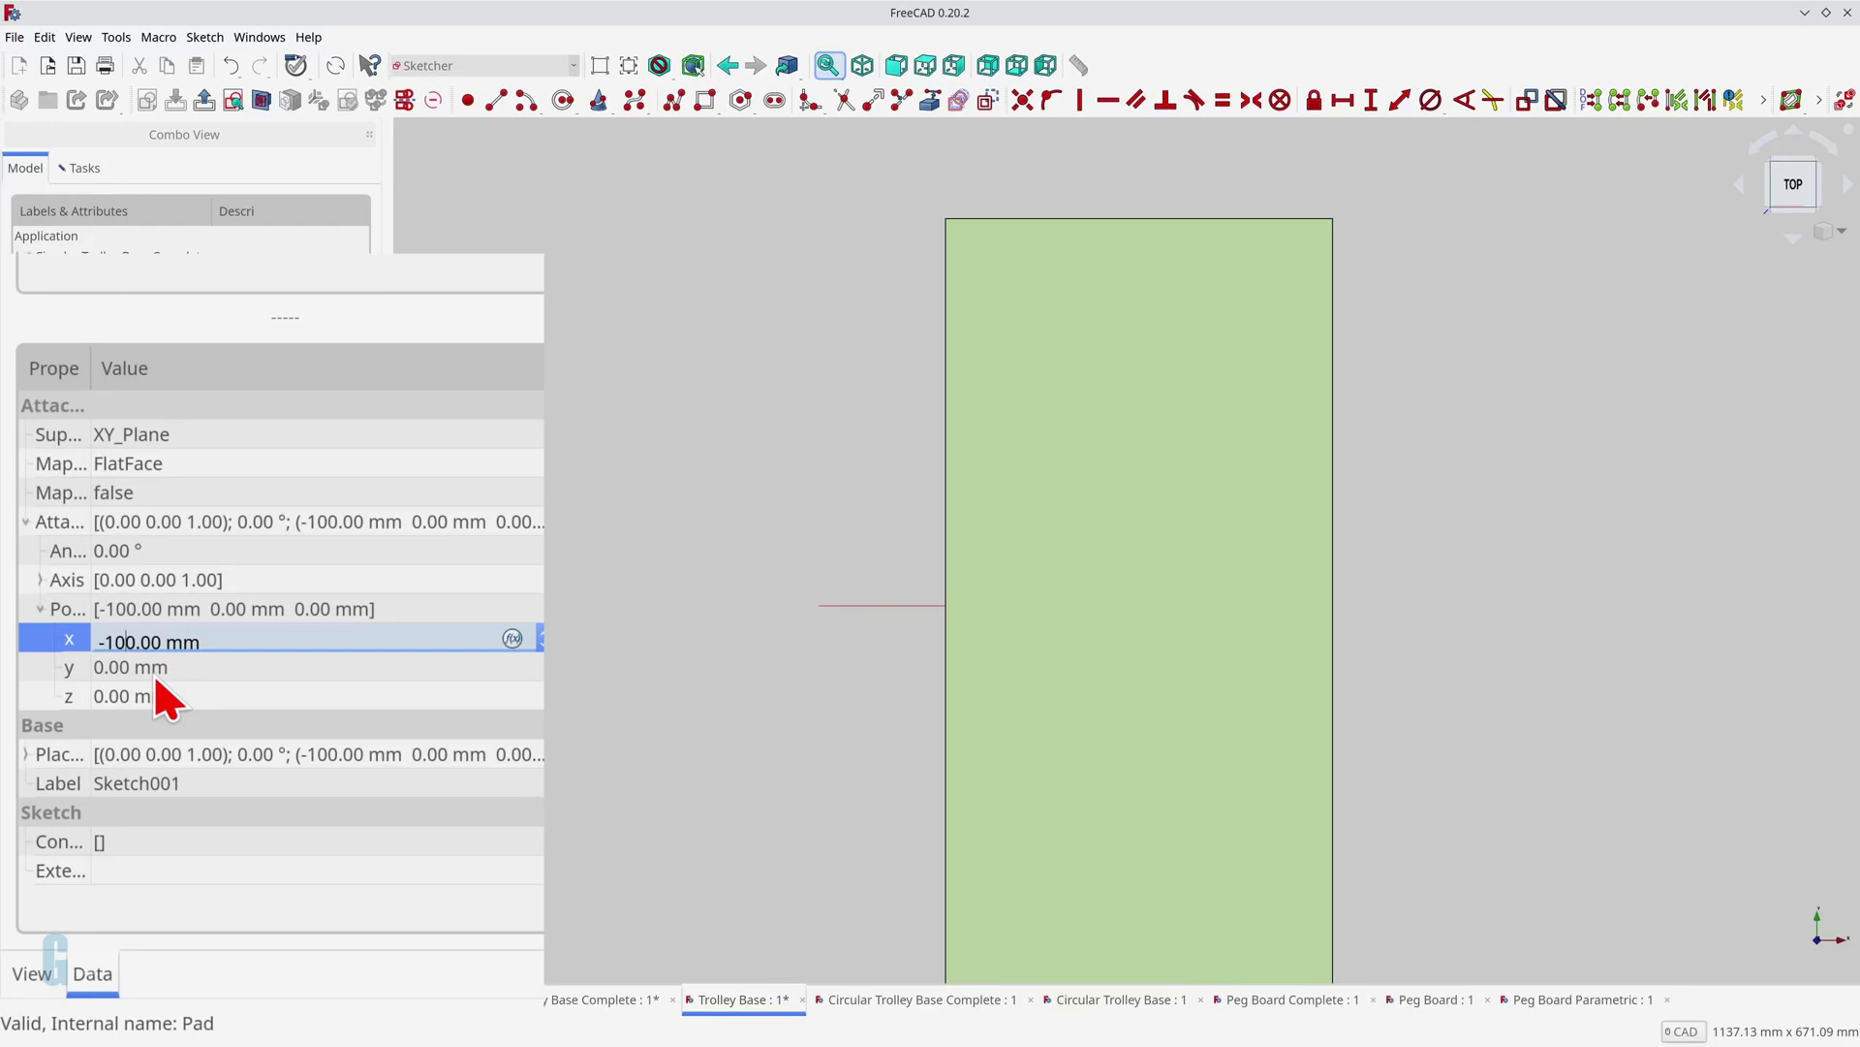
{"action": "left_click", "coordinate": [101, 668]}
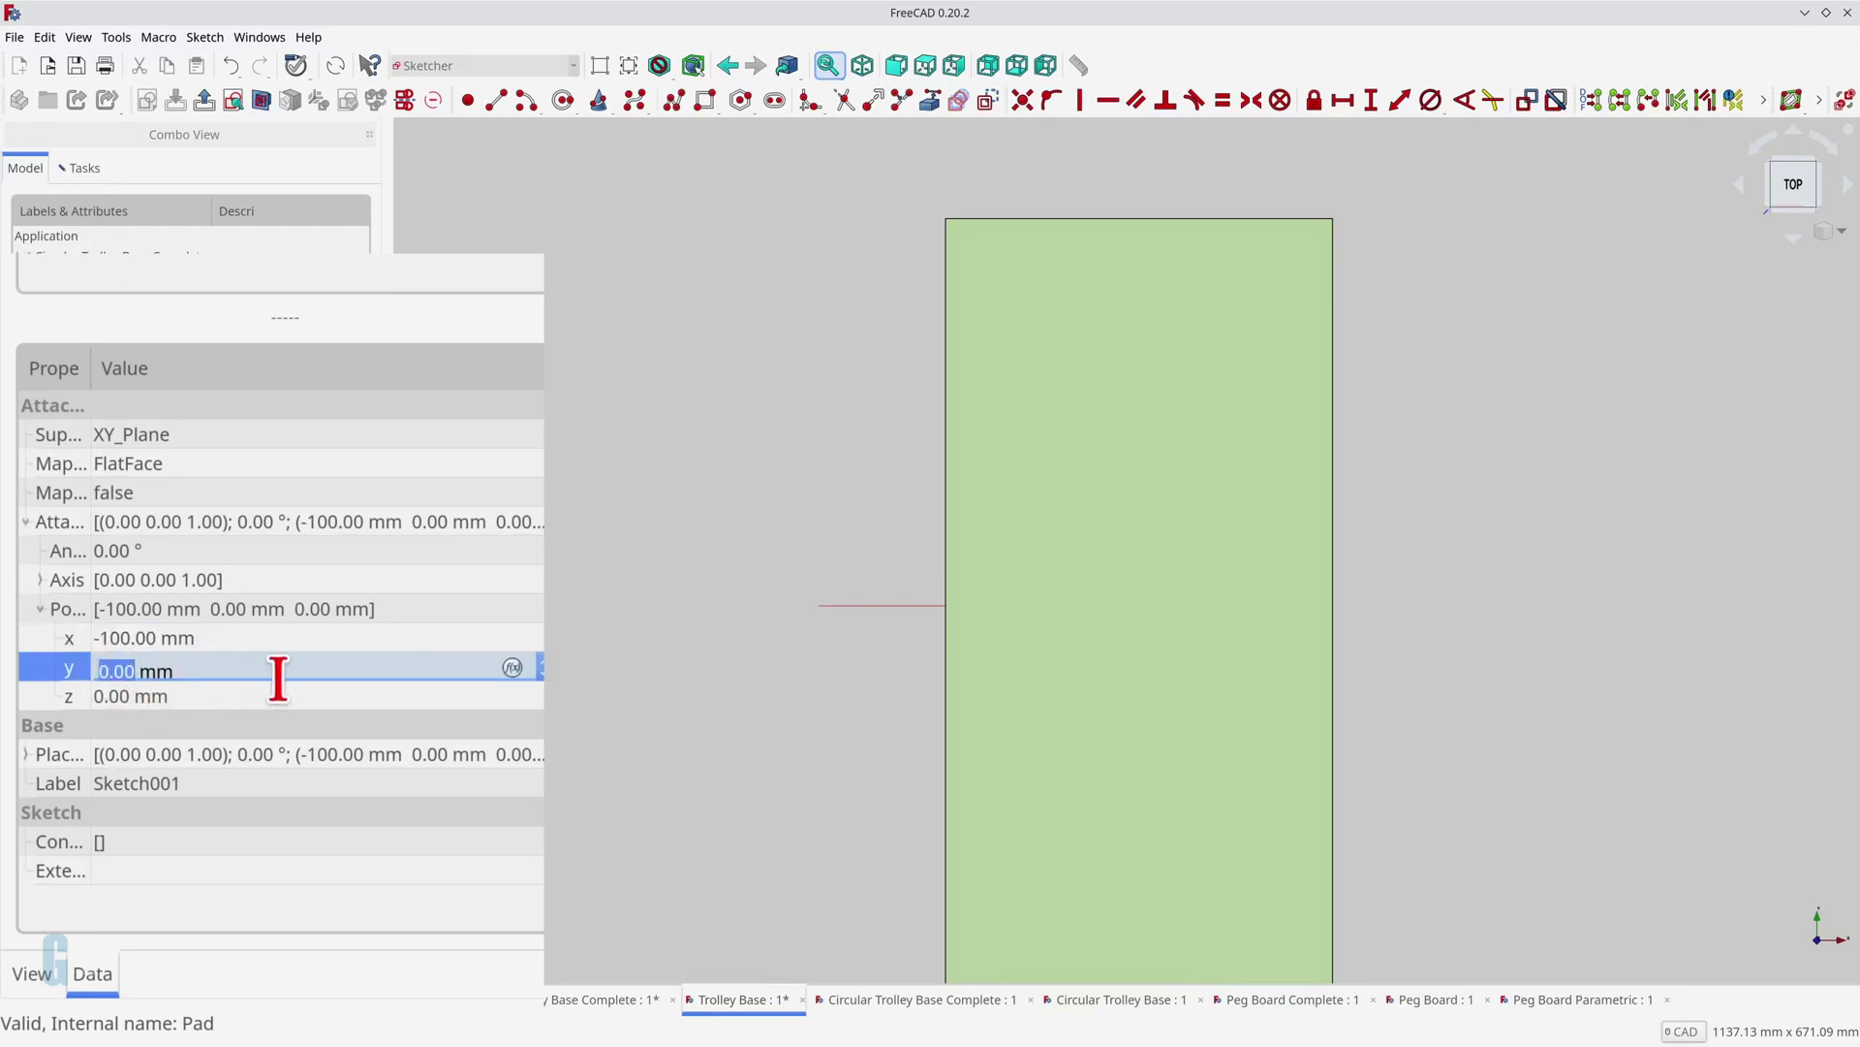
{"action": "type", "text": "210"}
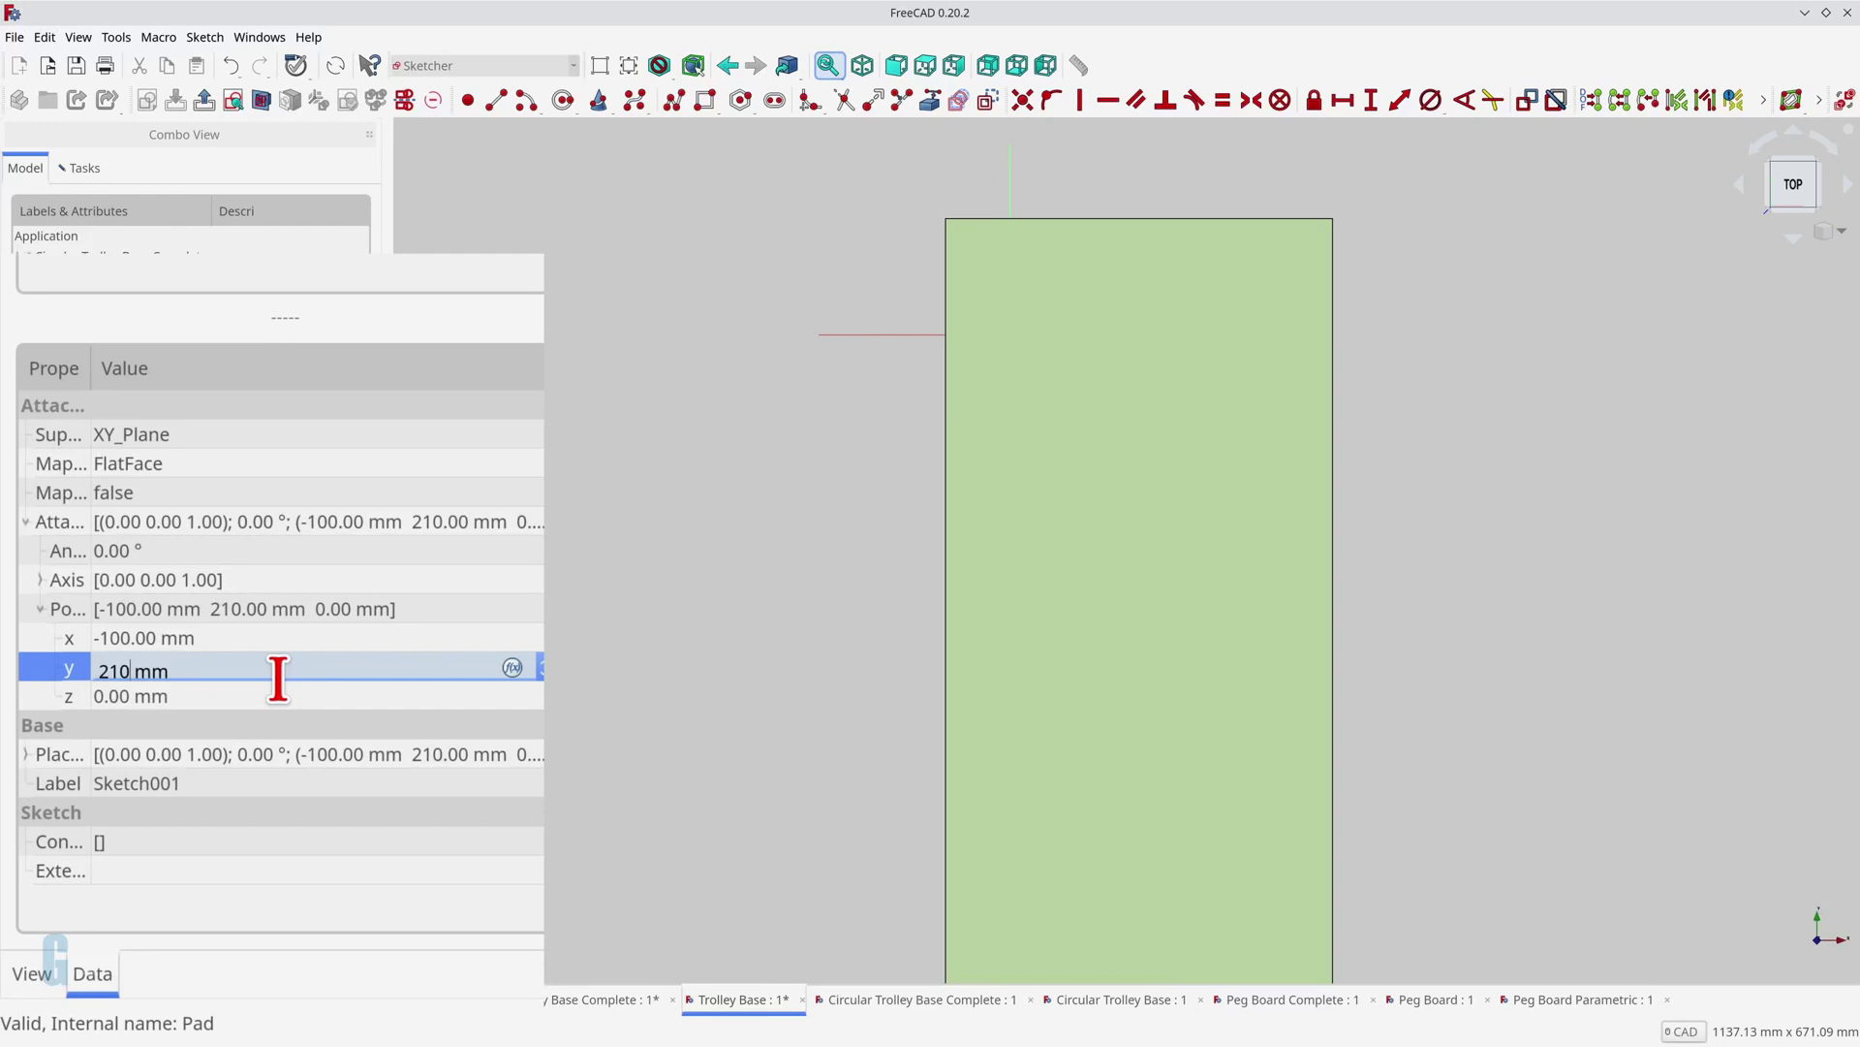
{"action": "left_click", "coordinate": [277, 698]}
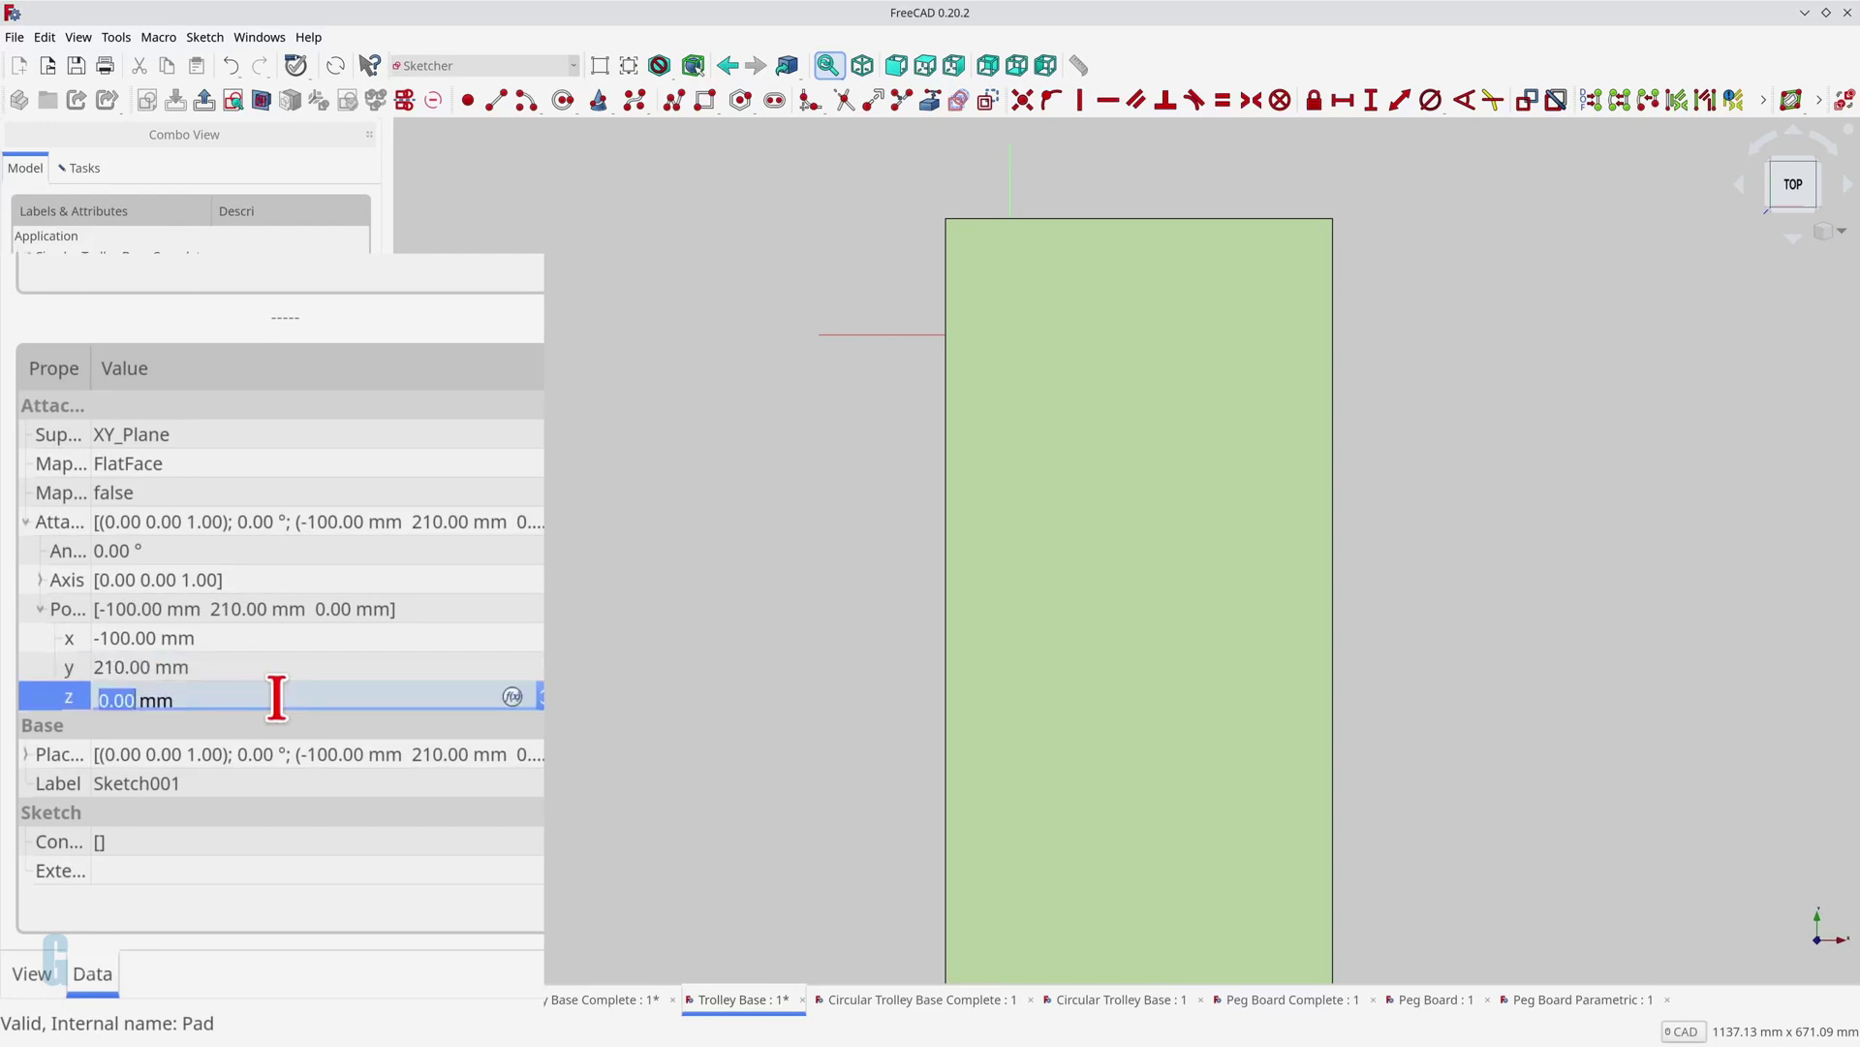
{"action": "type", "text": "19"}
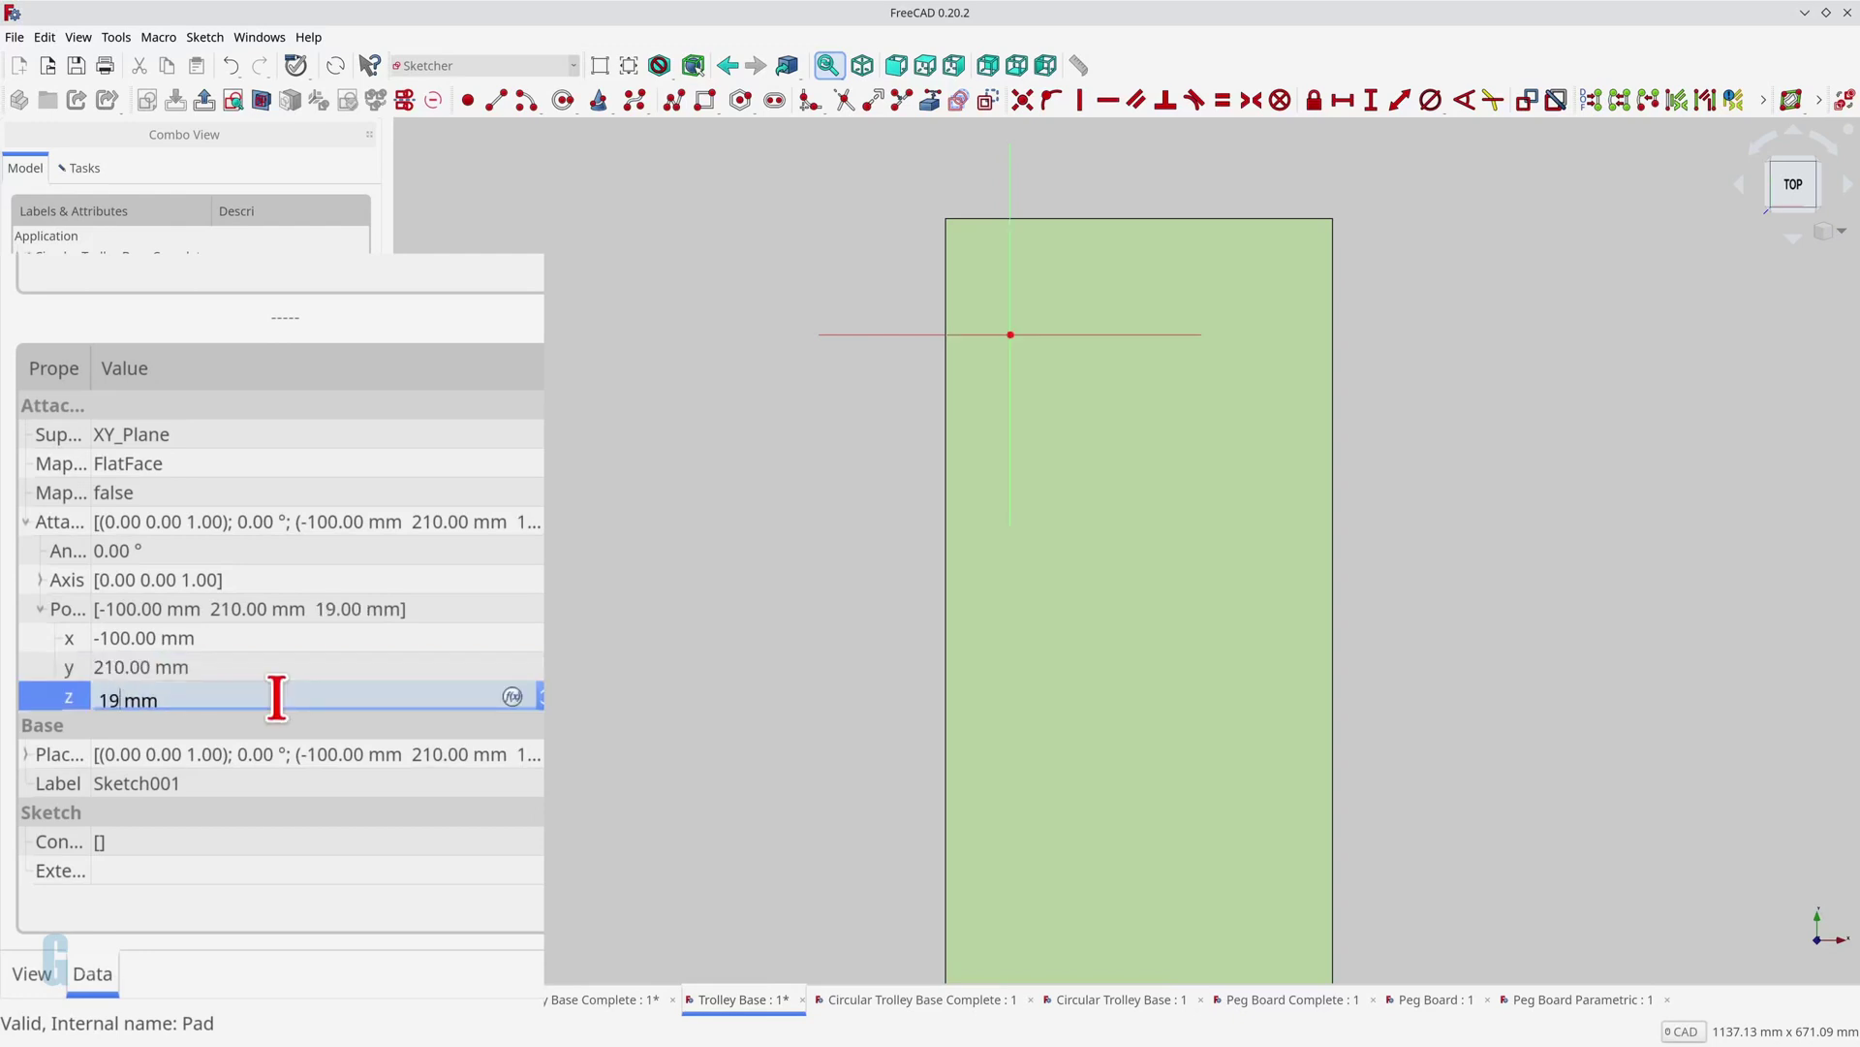
{"action": "type", "text": "gc"}
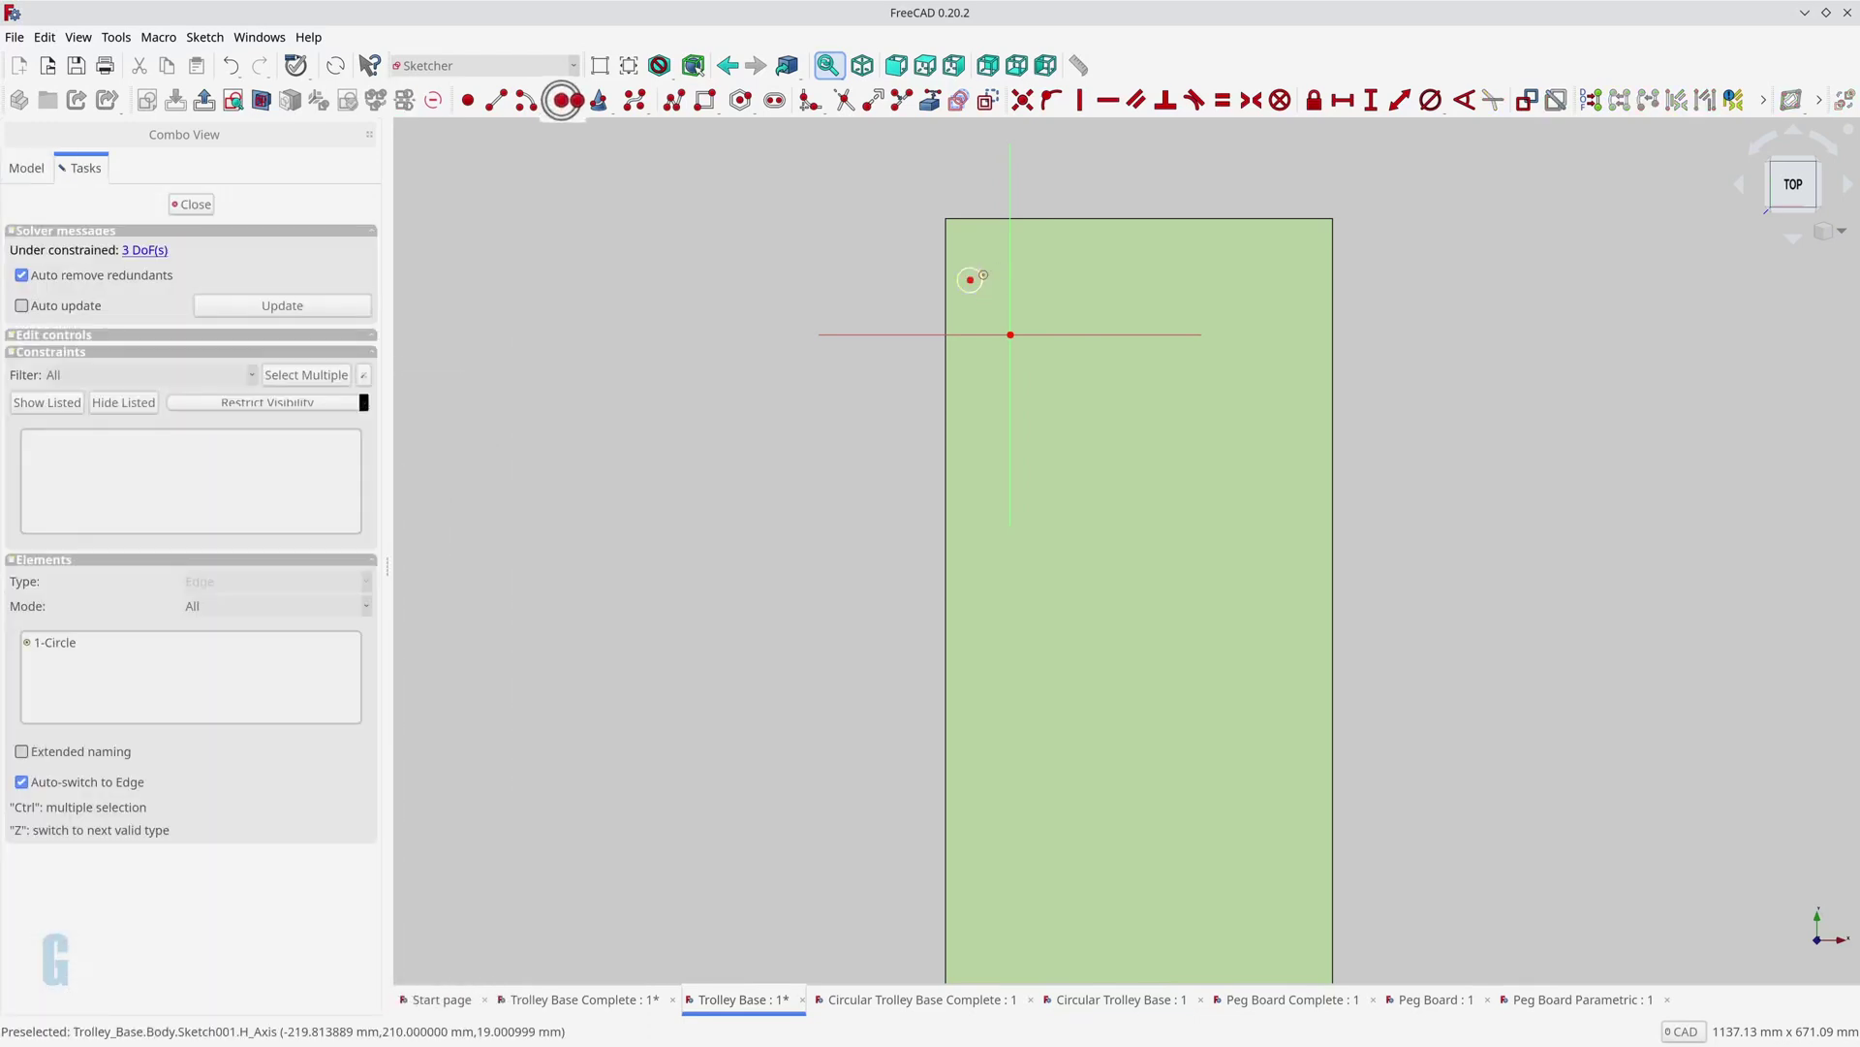
Step: Constrain the circle centre 22 mm horizontally and 37 mm vertically from the origin
{"action": "left_click", "coordinate": [1010, 334]}
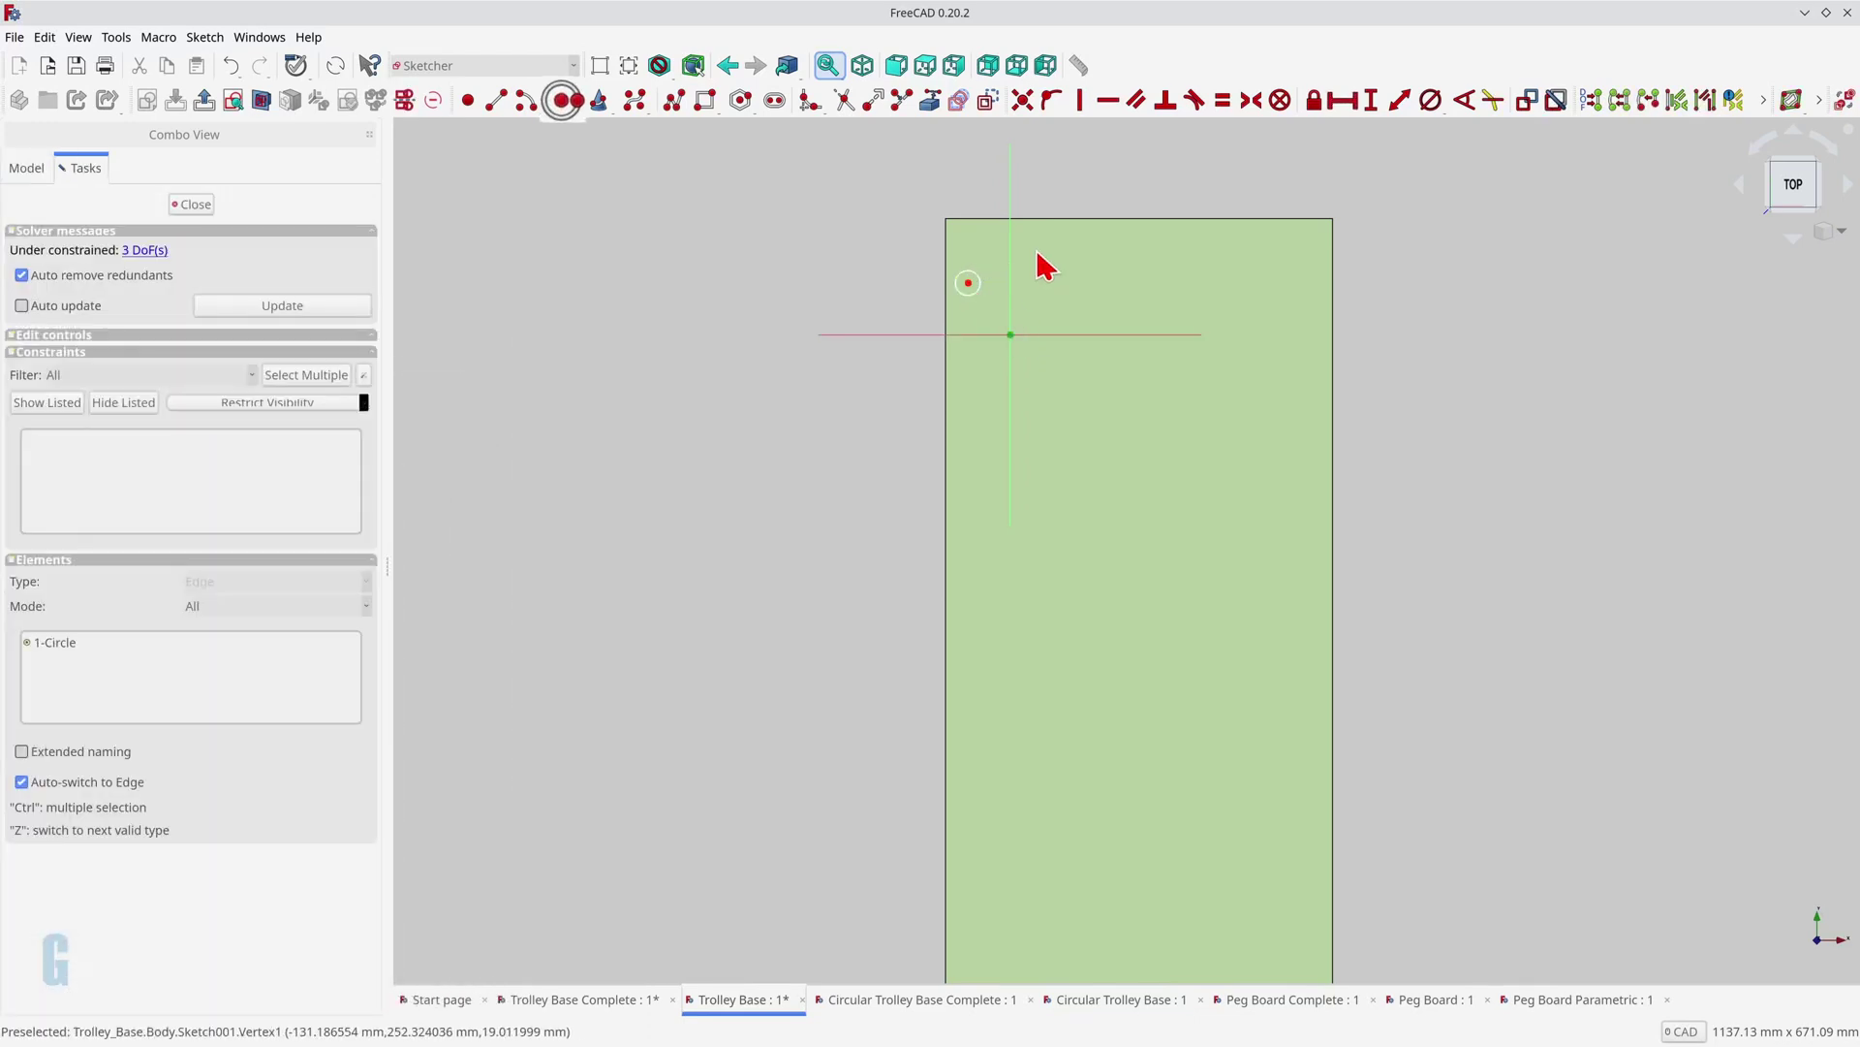
{"action": "left_click", "coordinate": [969, 284]}
{"action": "left_click", "coordinate": [1341, 100]}
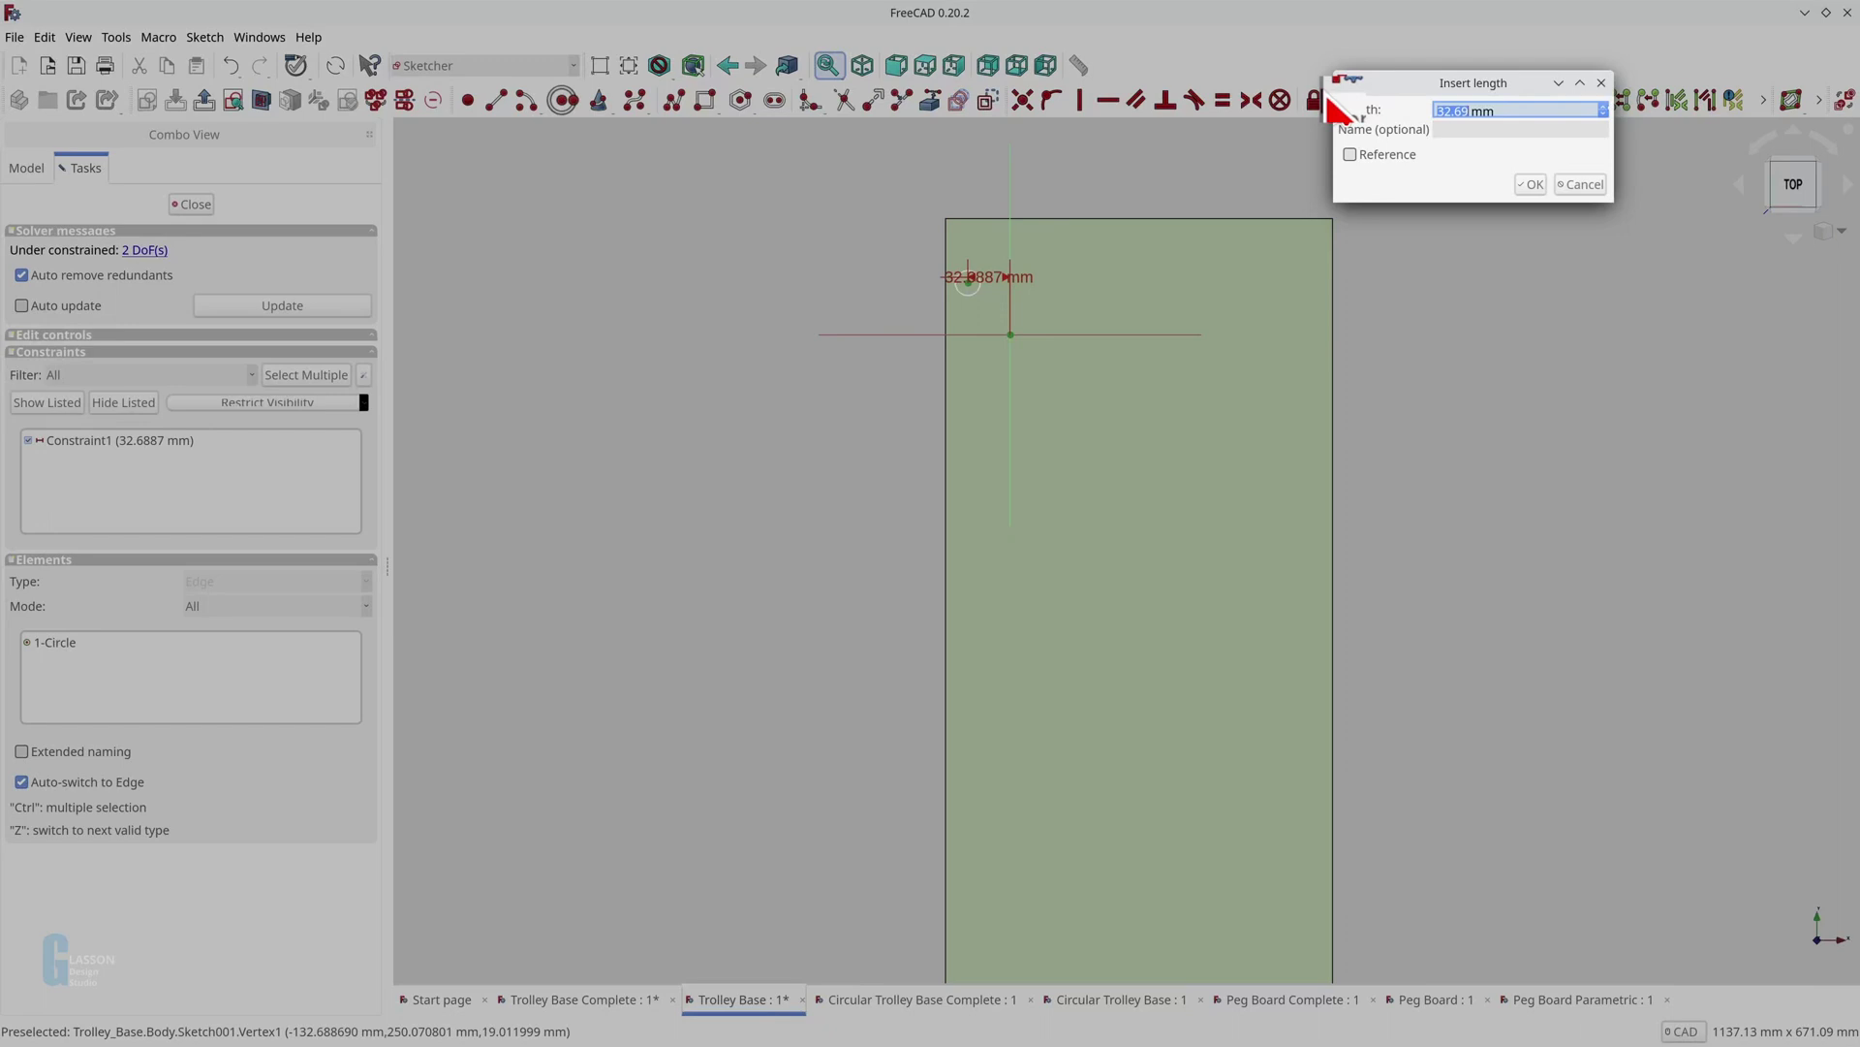
{"action": "type", "text": "22"}
{"action": "key", "text": "Return"}
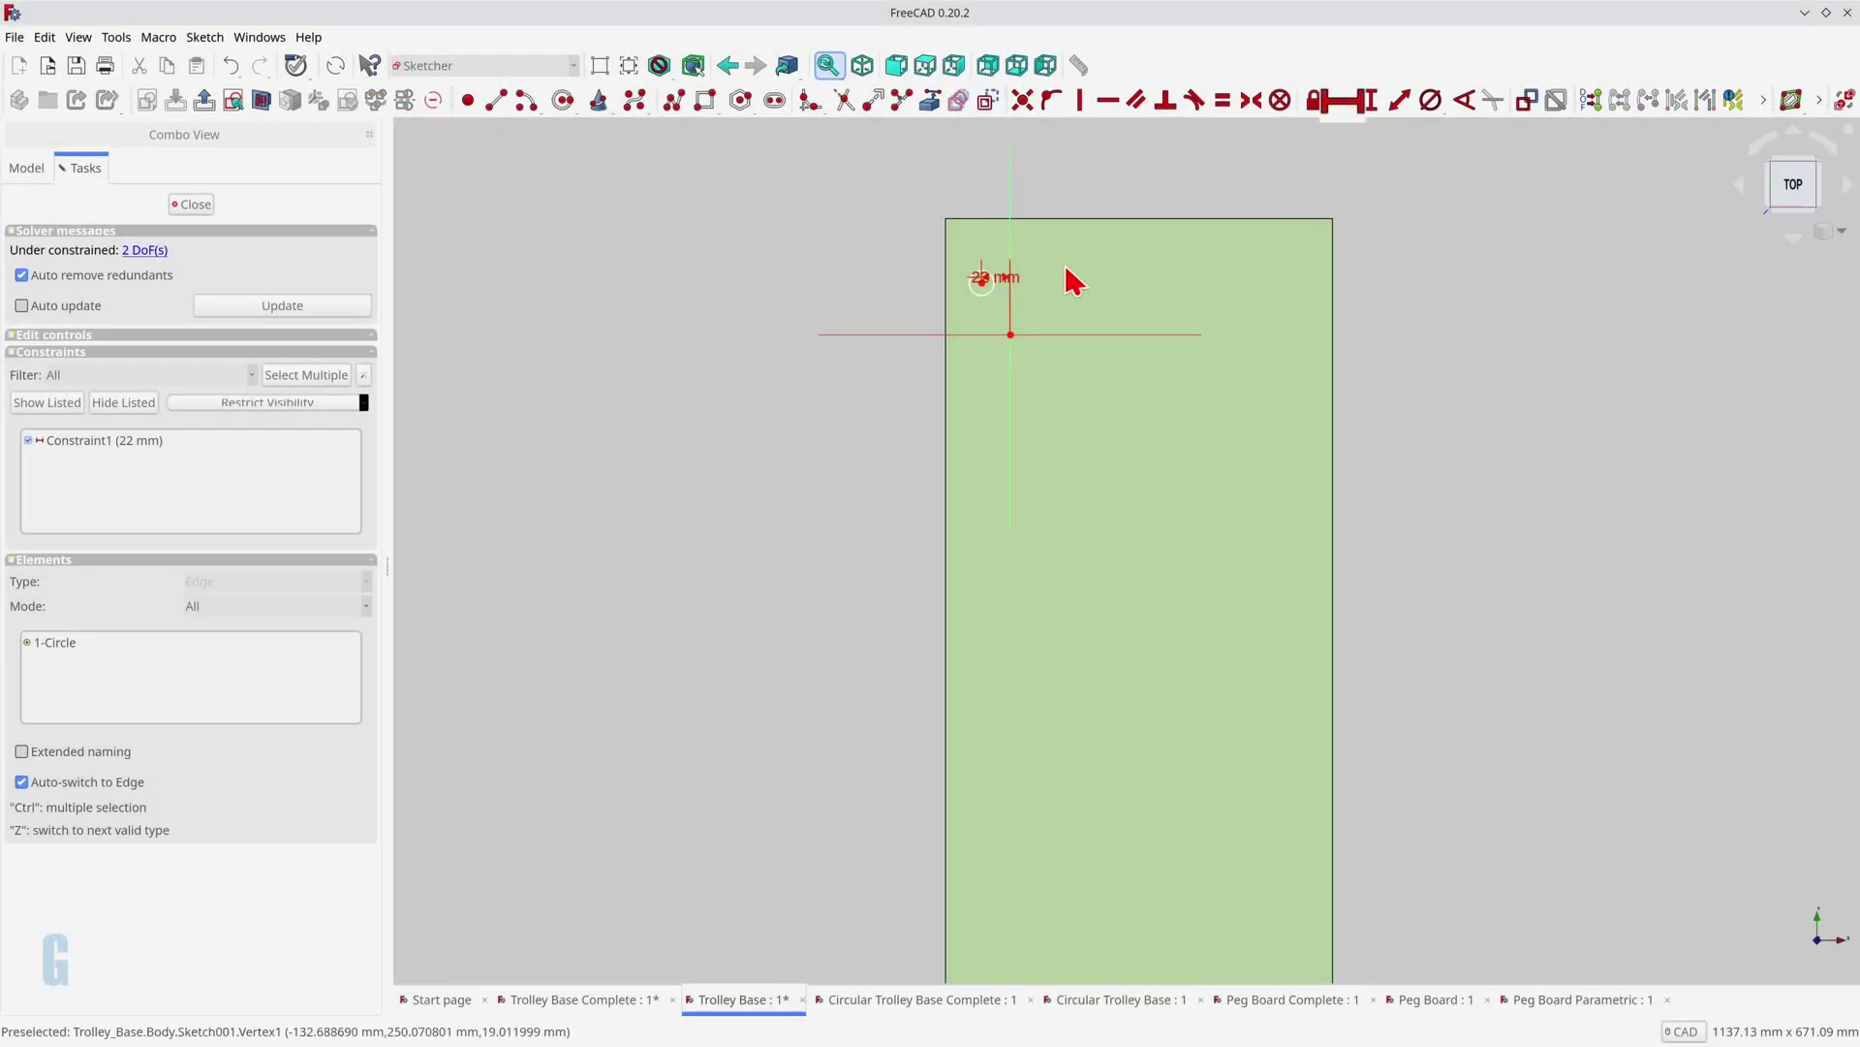
{"action": "left_click", "coordinate": [1011, 337]}
{"action": "left_click", "coordinate": [981, 283]}
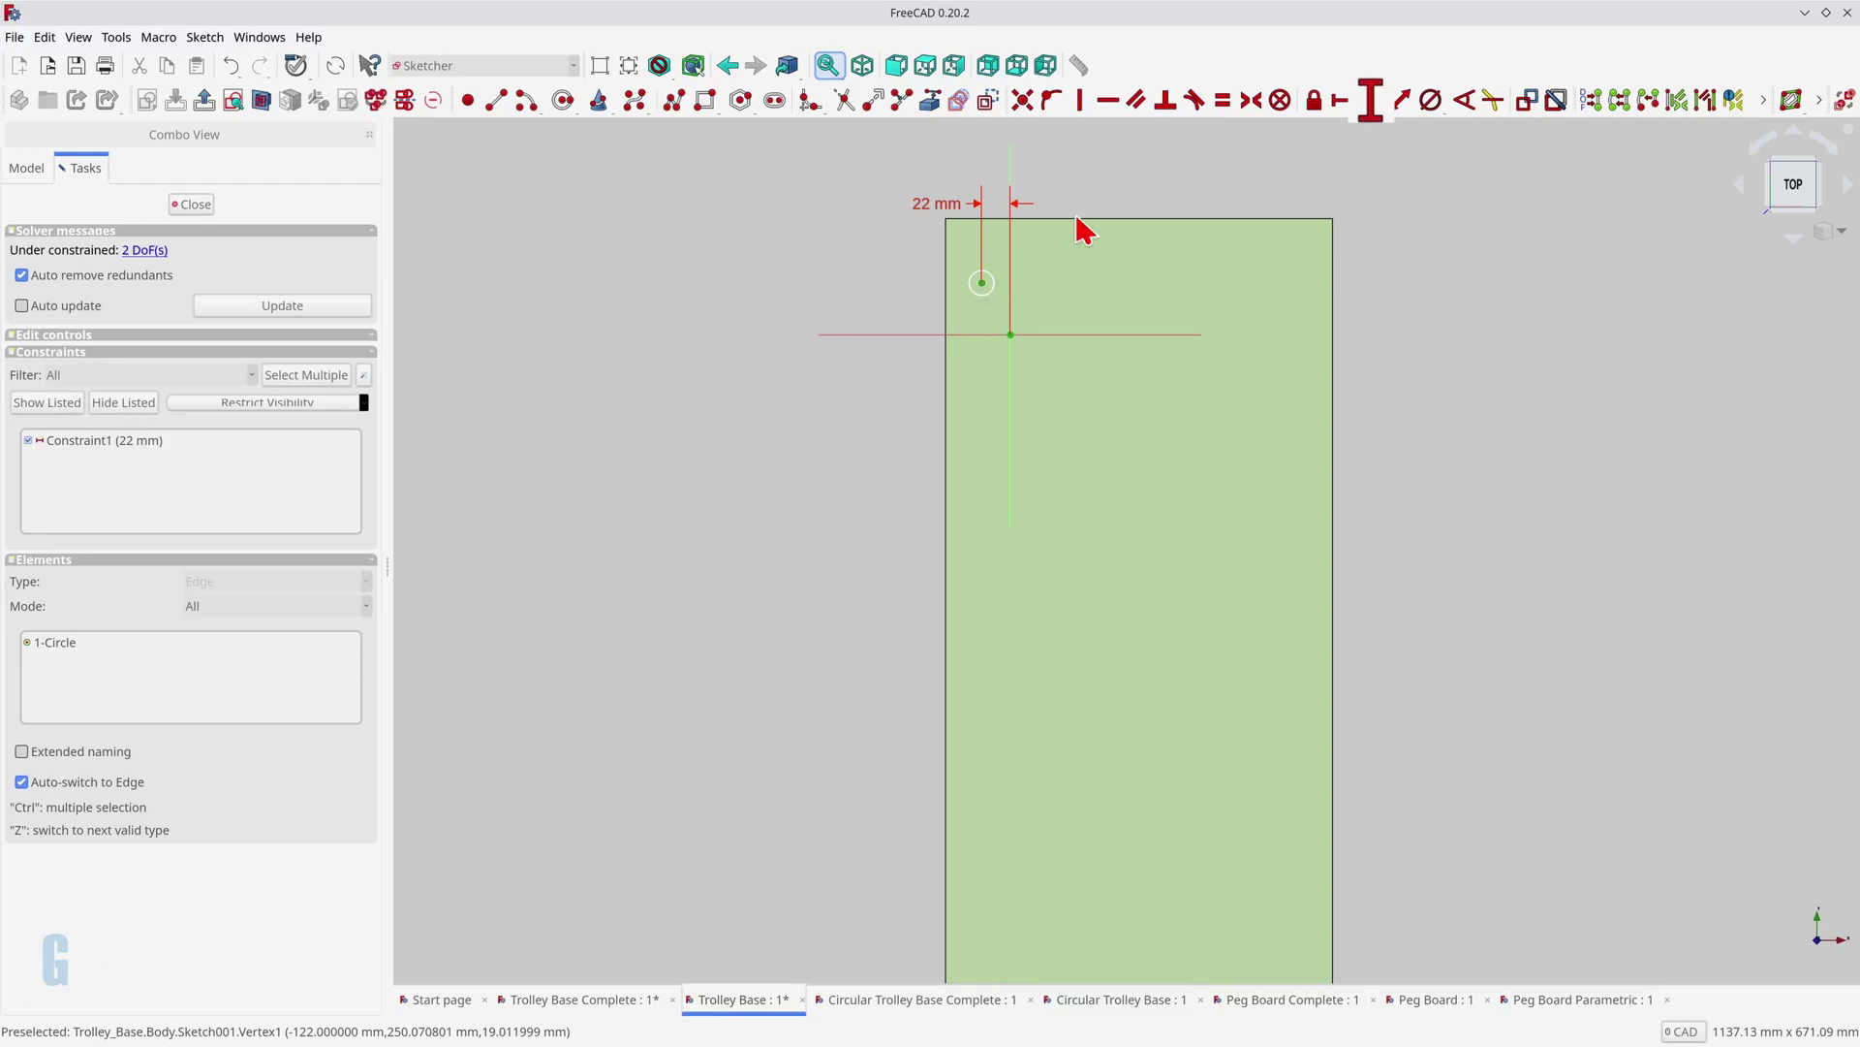
{"action": "left_click", "coordinate": [1370, 100]}
{"action": "type", "text": "37"}
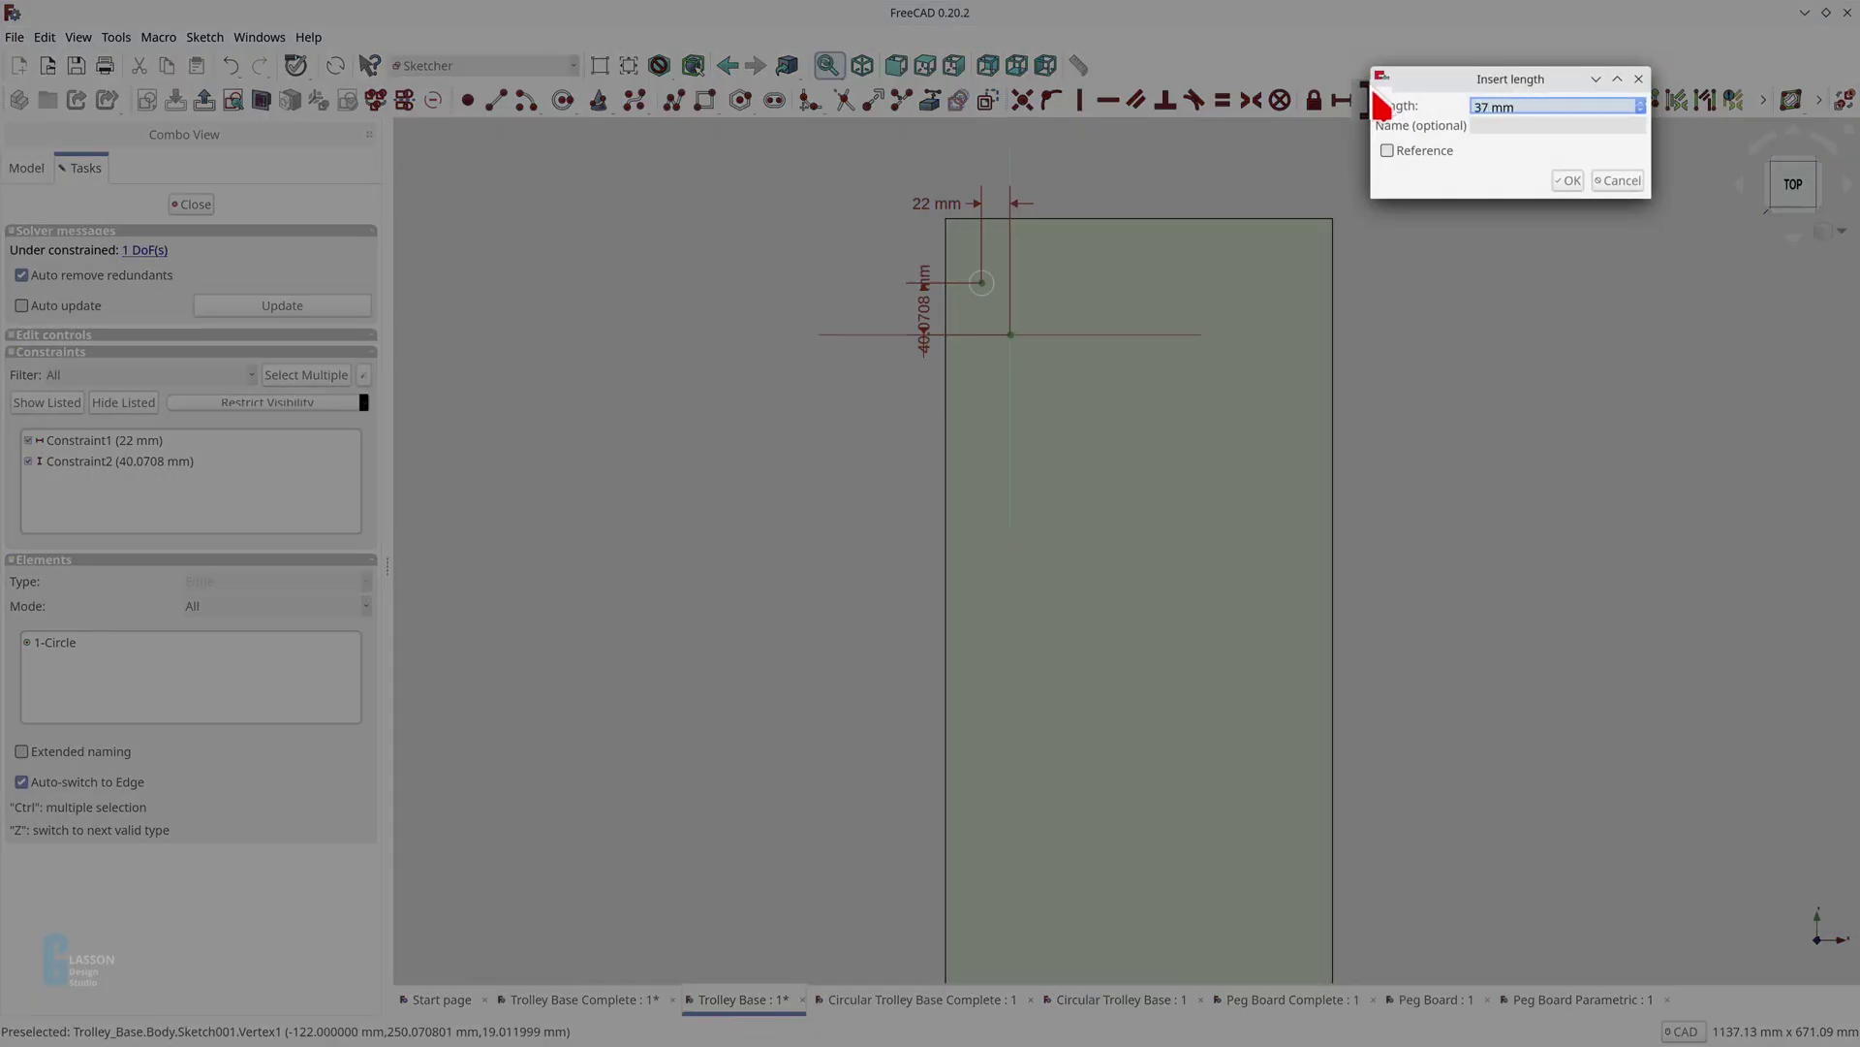
{"action": "key", "text": "Return"}
{"action": "left_click_drag", "start_coordinate": [928, 325], "coordinate": [926, 409]}
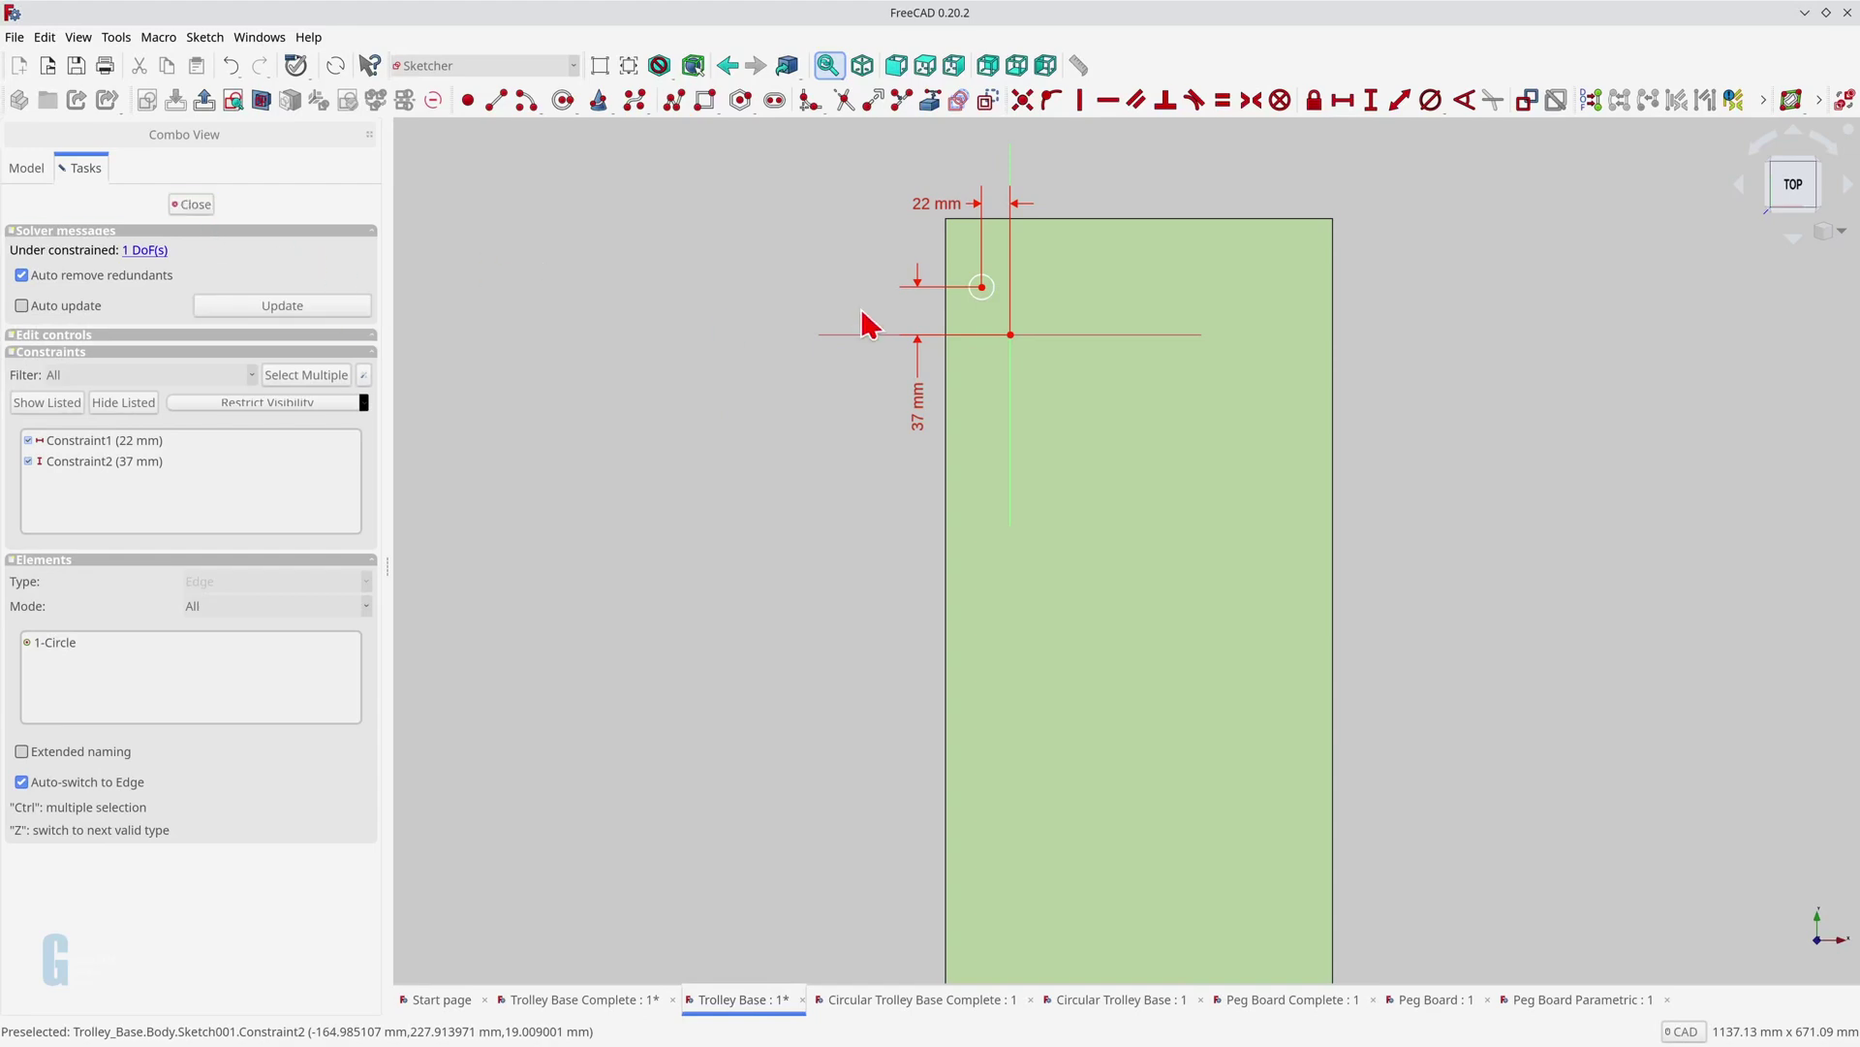
Step: Give the circle an 8 mm diameter constraint
{"action": "left_click", "coordinate": [980, 298]}
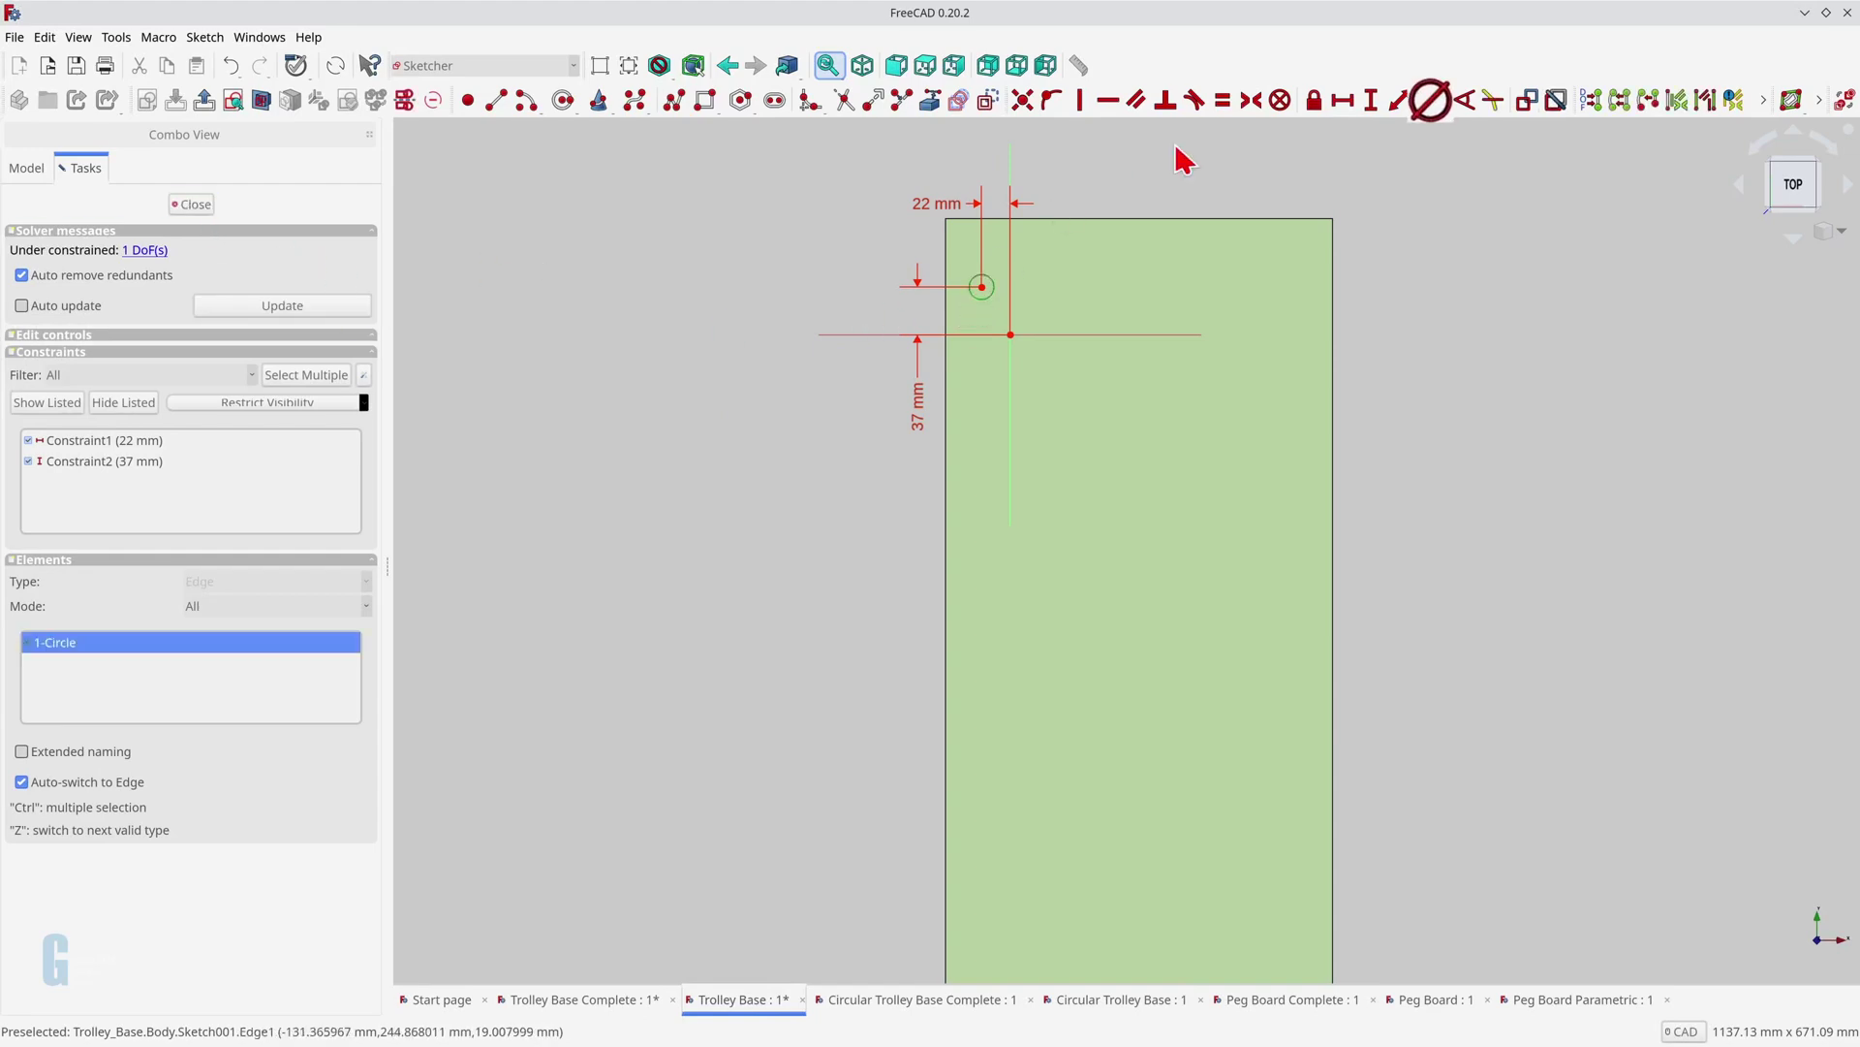
{"action": "left_click", "coordinate": [1436, 108]}
{"action": "type", "text": "8"}
{"action": "key", "text": "Return"}
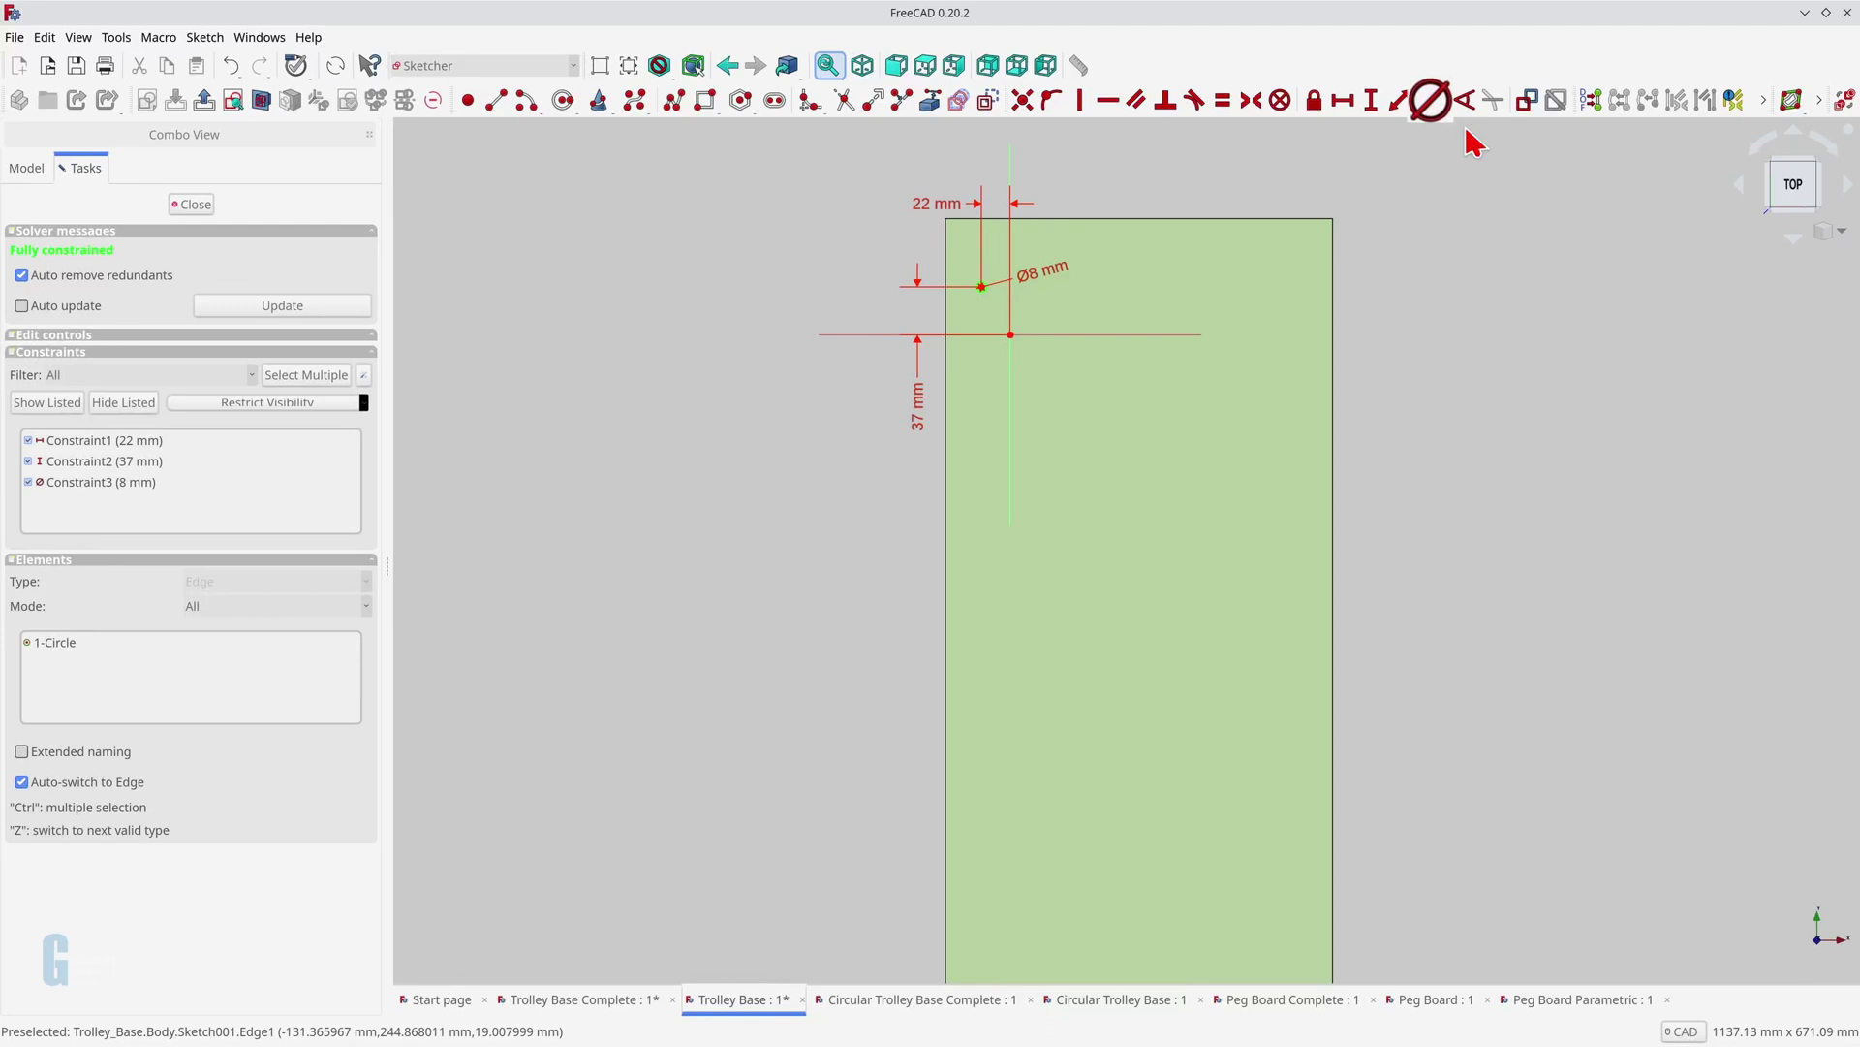
Step: Close the sketch and cut the circle as a Through all Pocket in the plate
{"action": "left_click", "coordinate": [199, 204]}
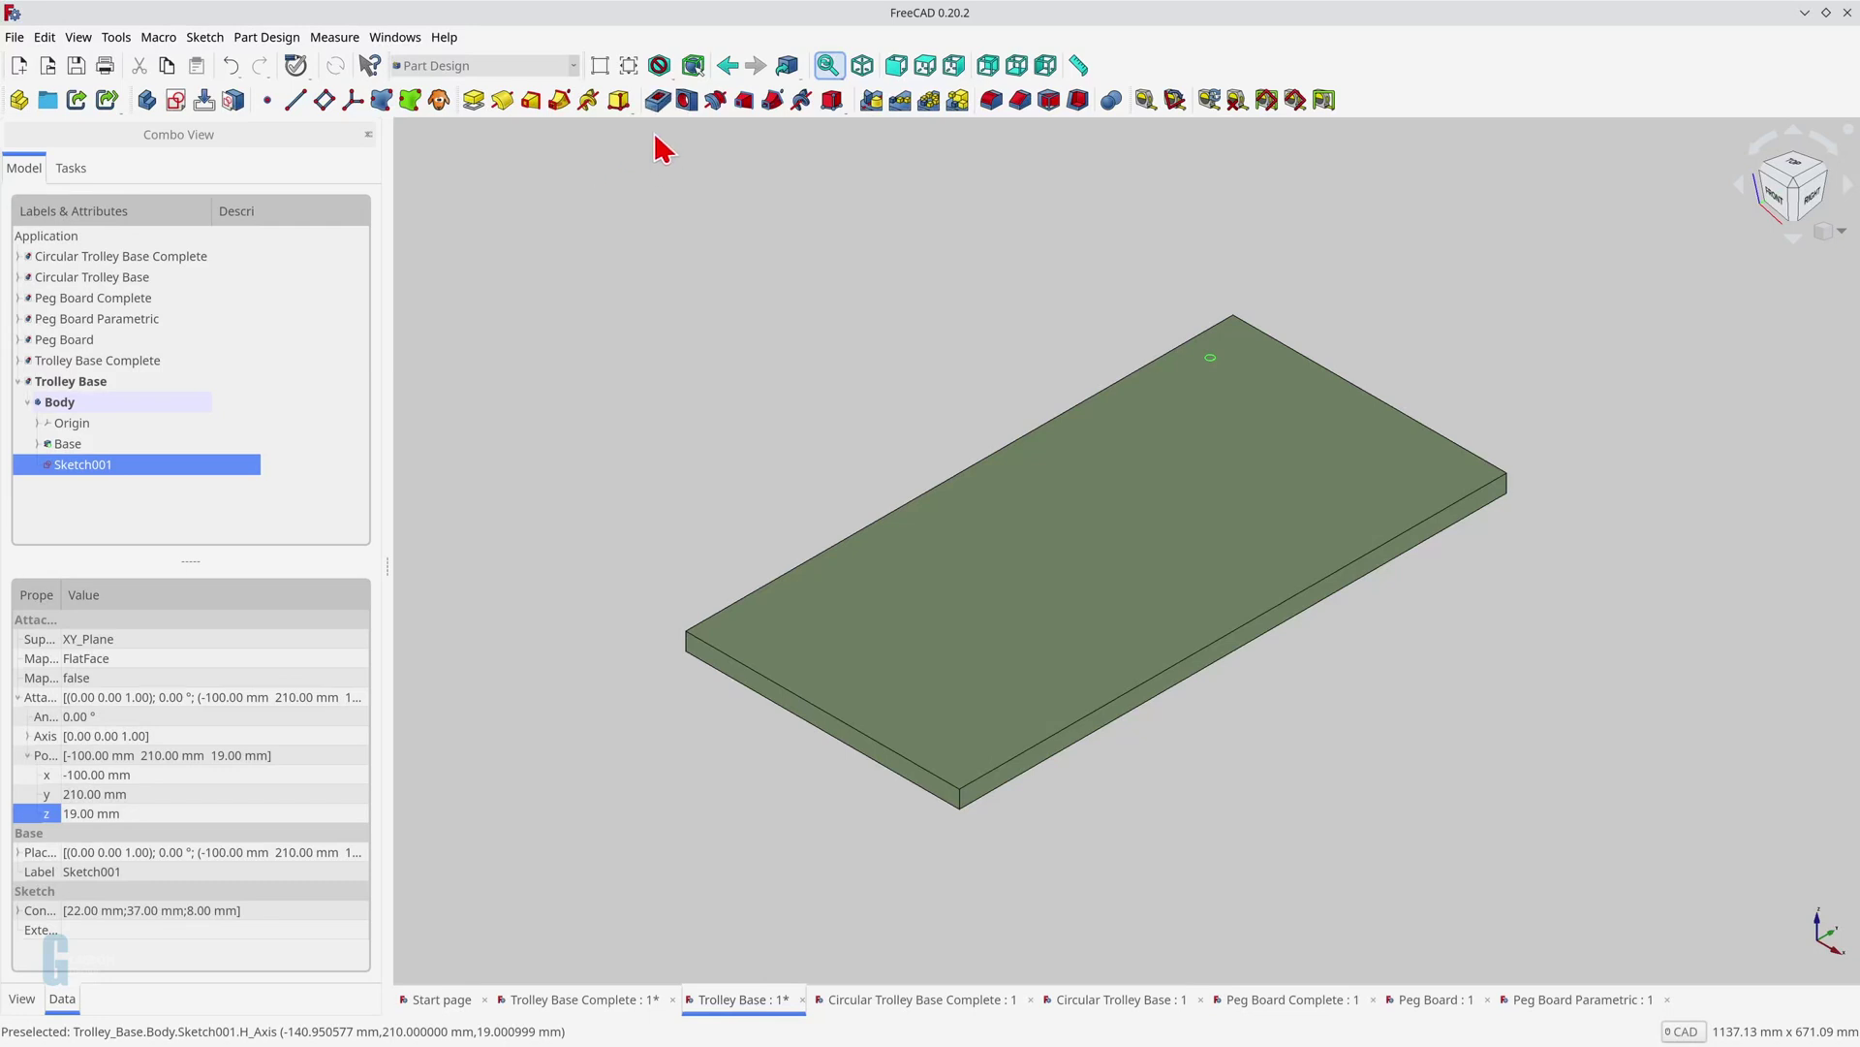
{"action": "left_click", "coordinate": [658, 100]}
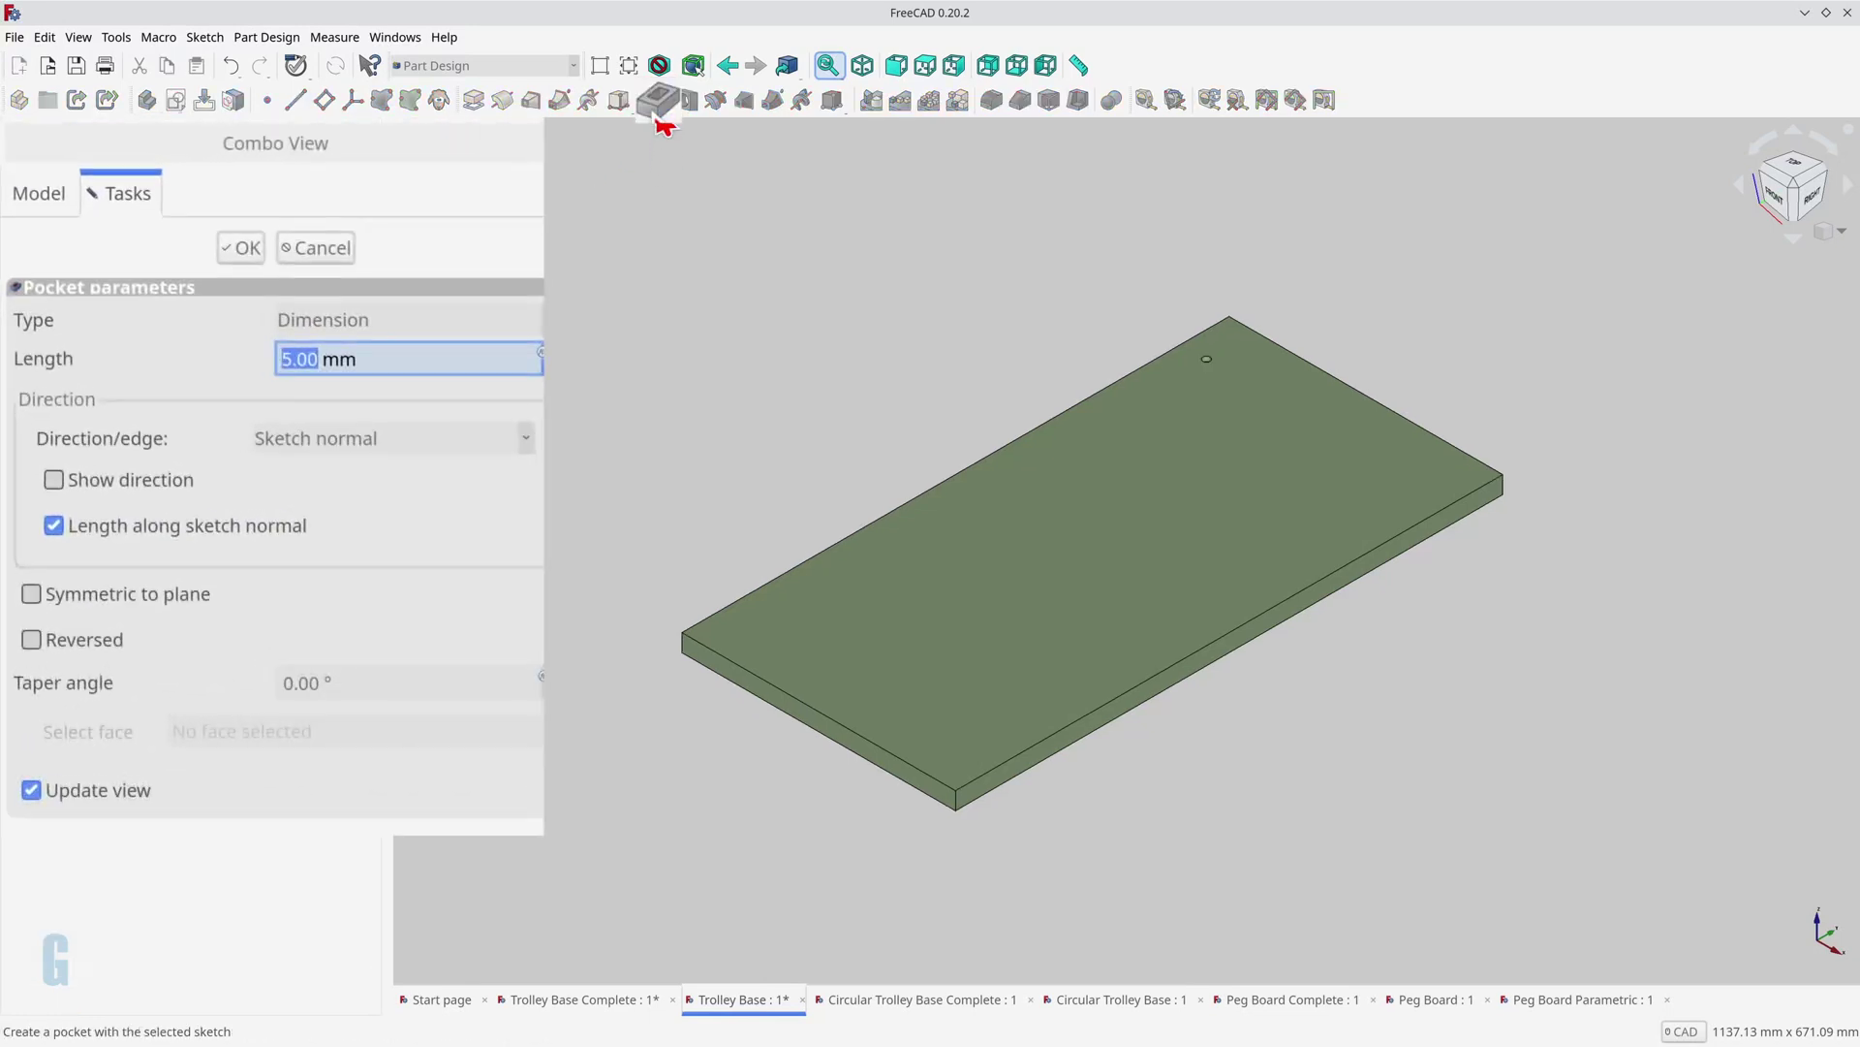
{"action": "left_click", "coordinate": [495, 322]}
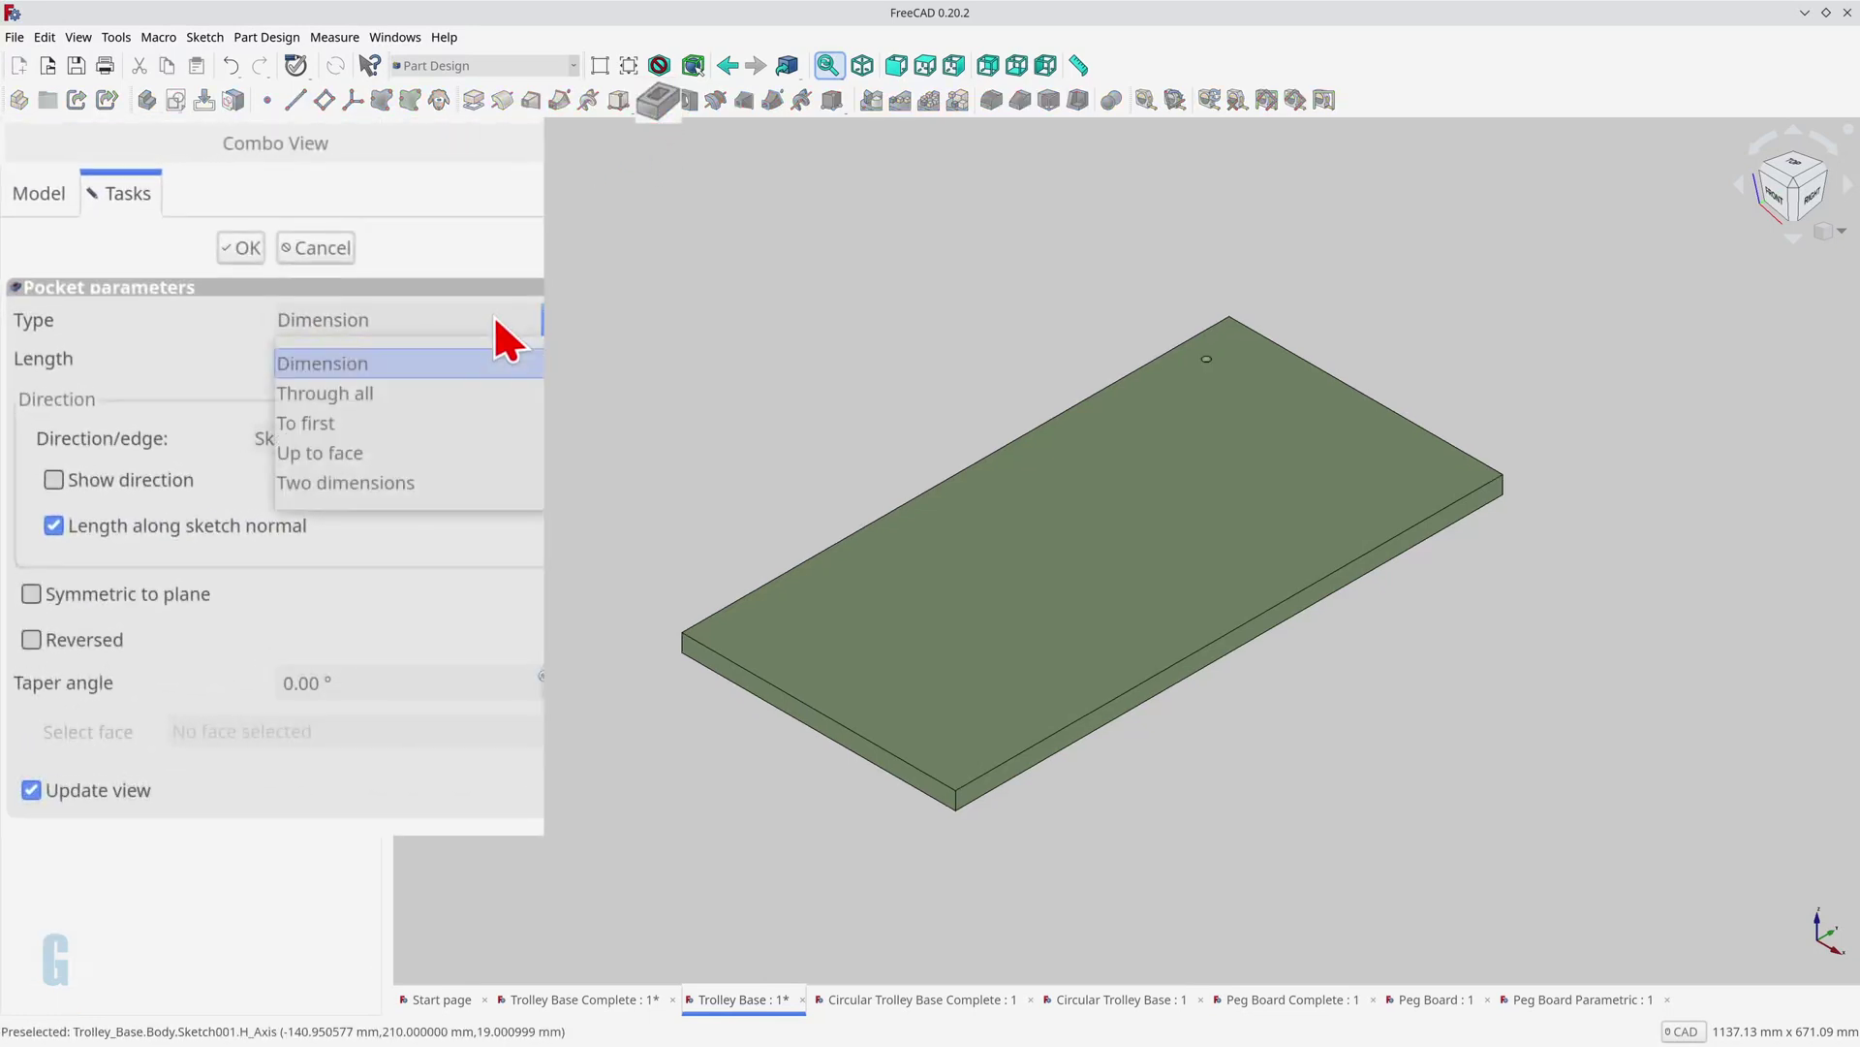
{"action": "left_click", "coordinate": [491, 393]}
{"action": "left_click", "coordinate": [240, 248]}
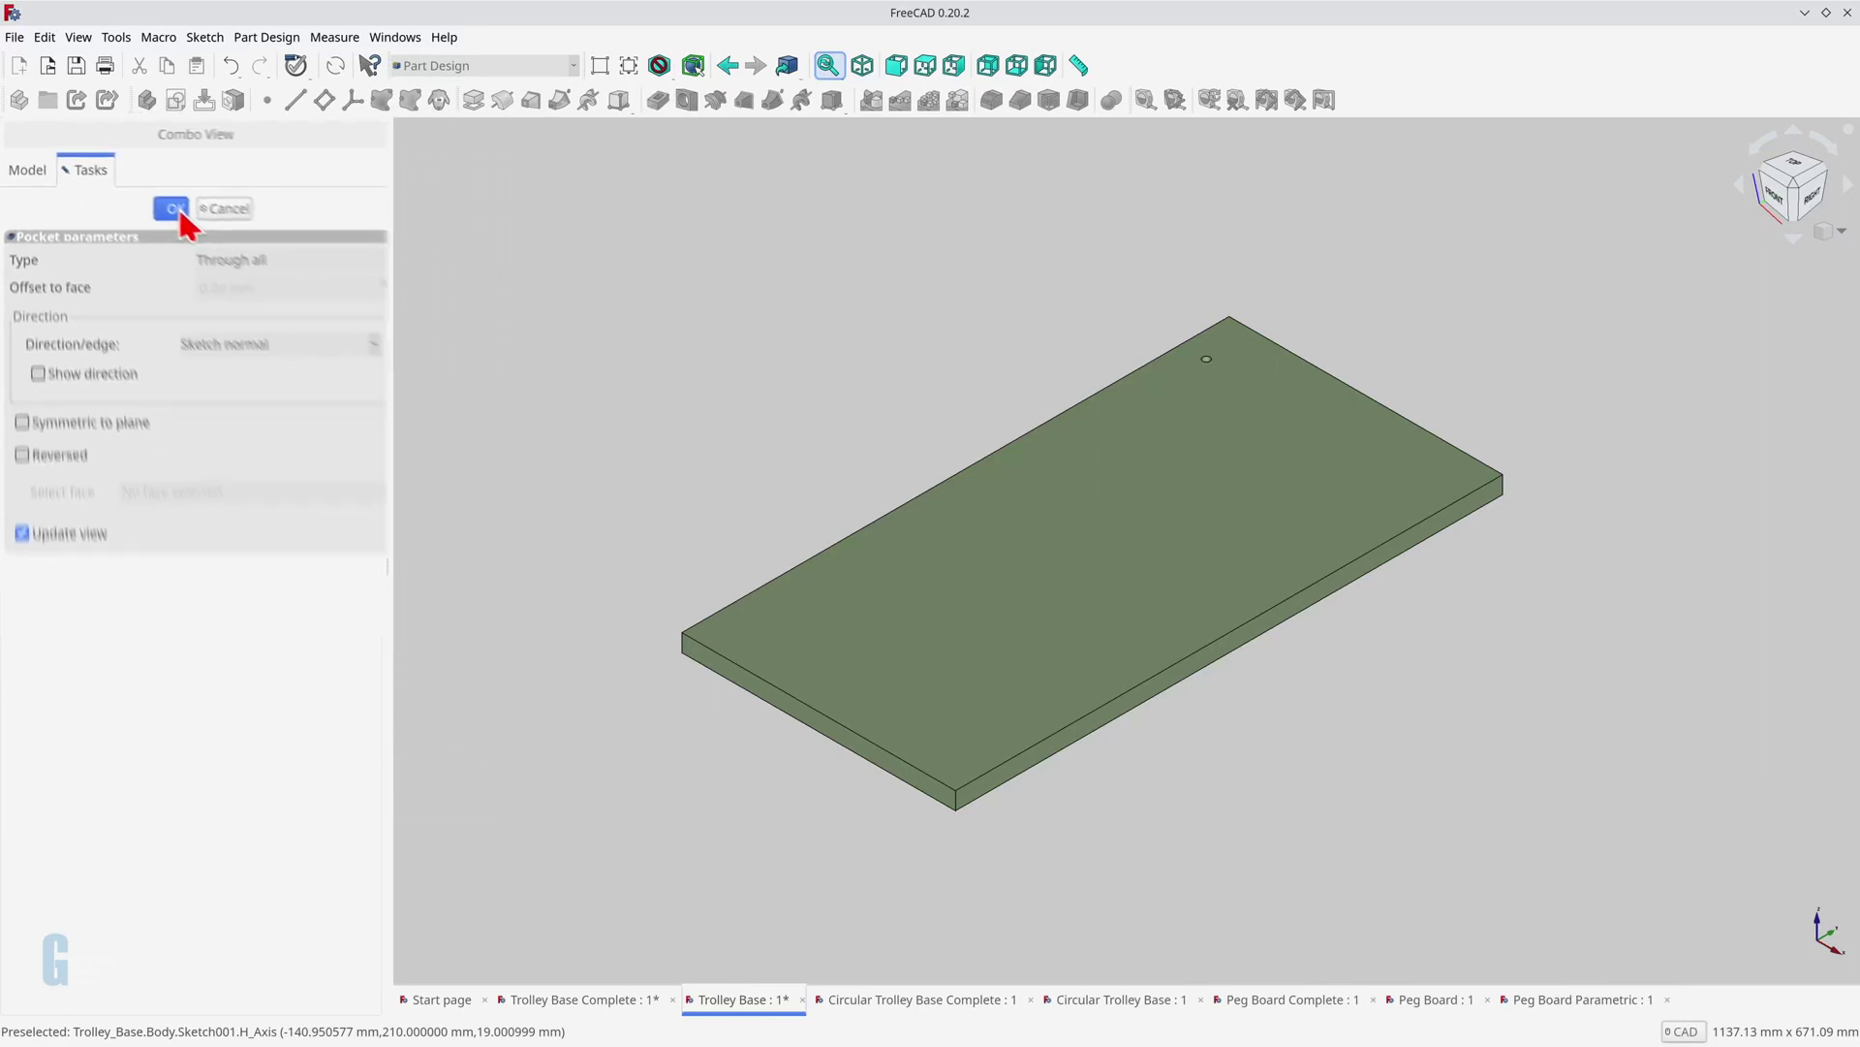
{"action": "left_click", "coordinate": [78, 466]}
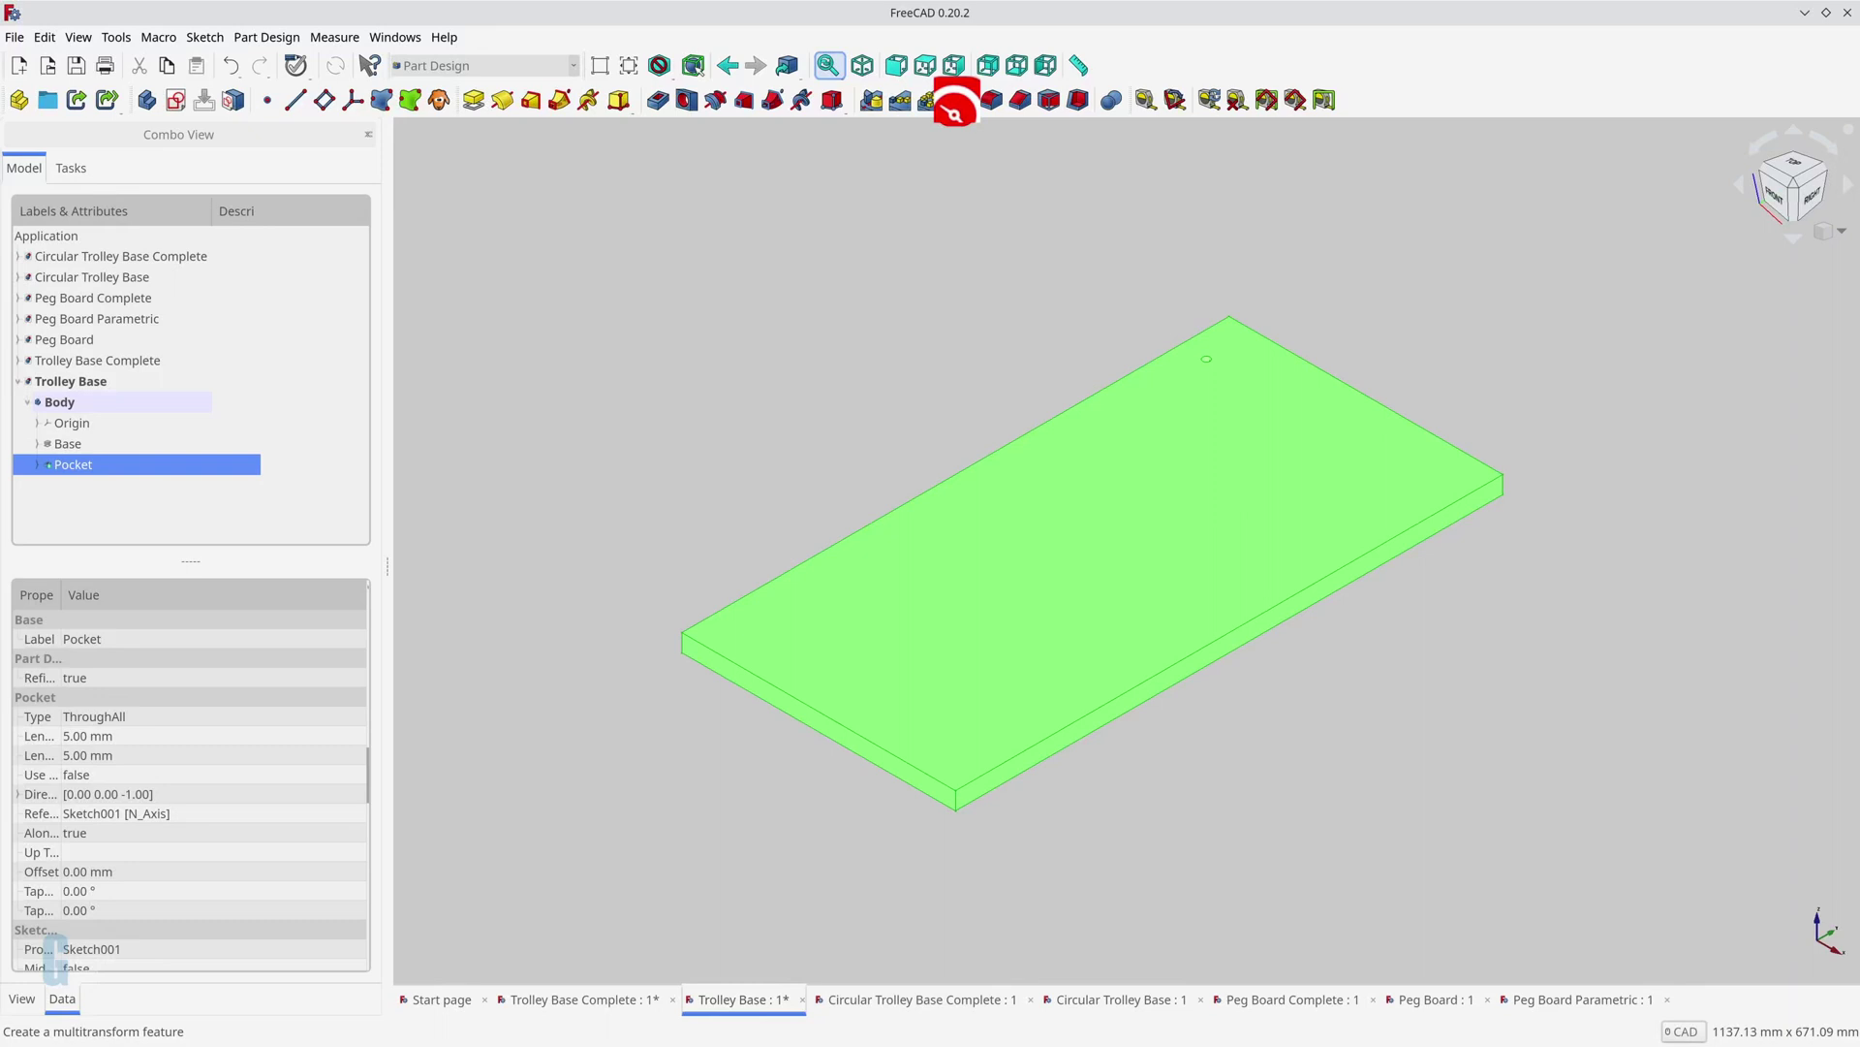
Step: Start a MultiTransform on the Pocket with a mirror across the Vertical sketch axis
{"action": "left_click", "coordinate": [960, 105]}
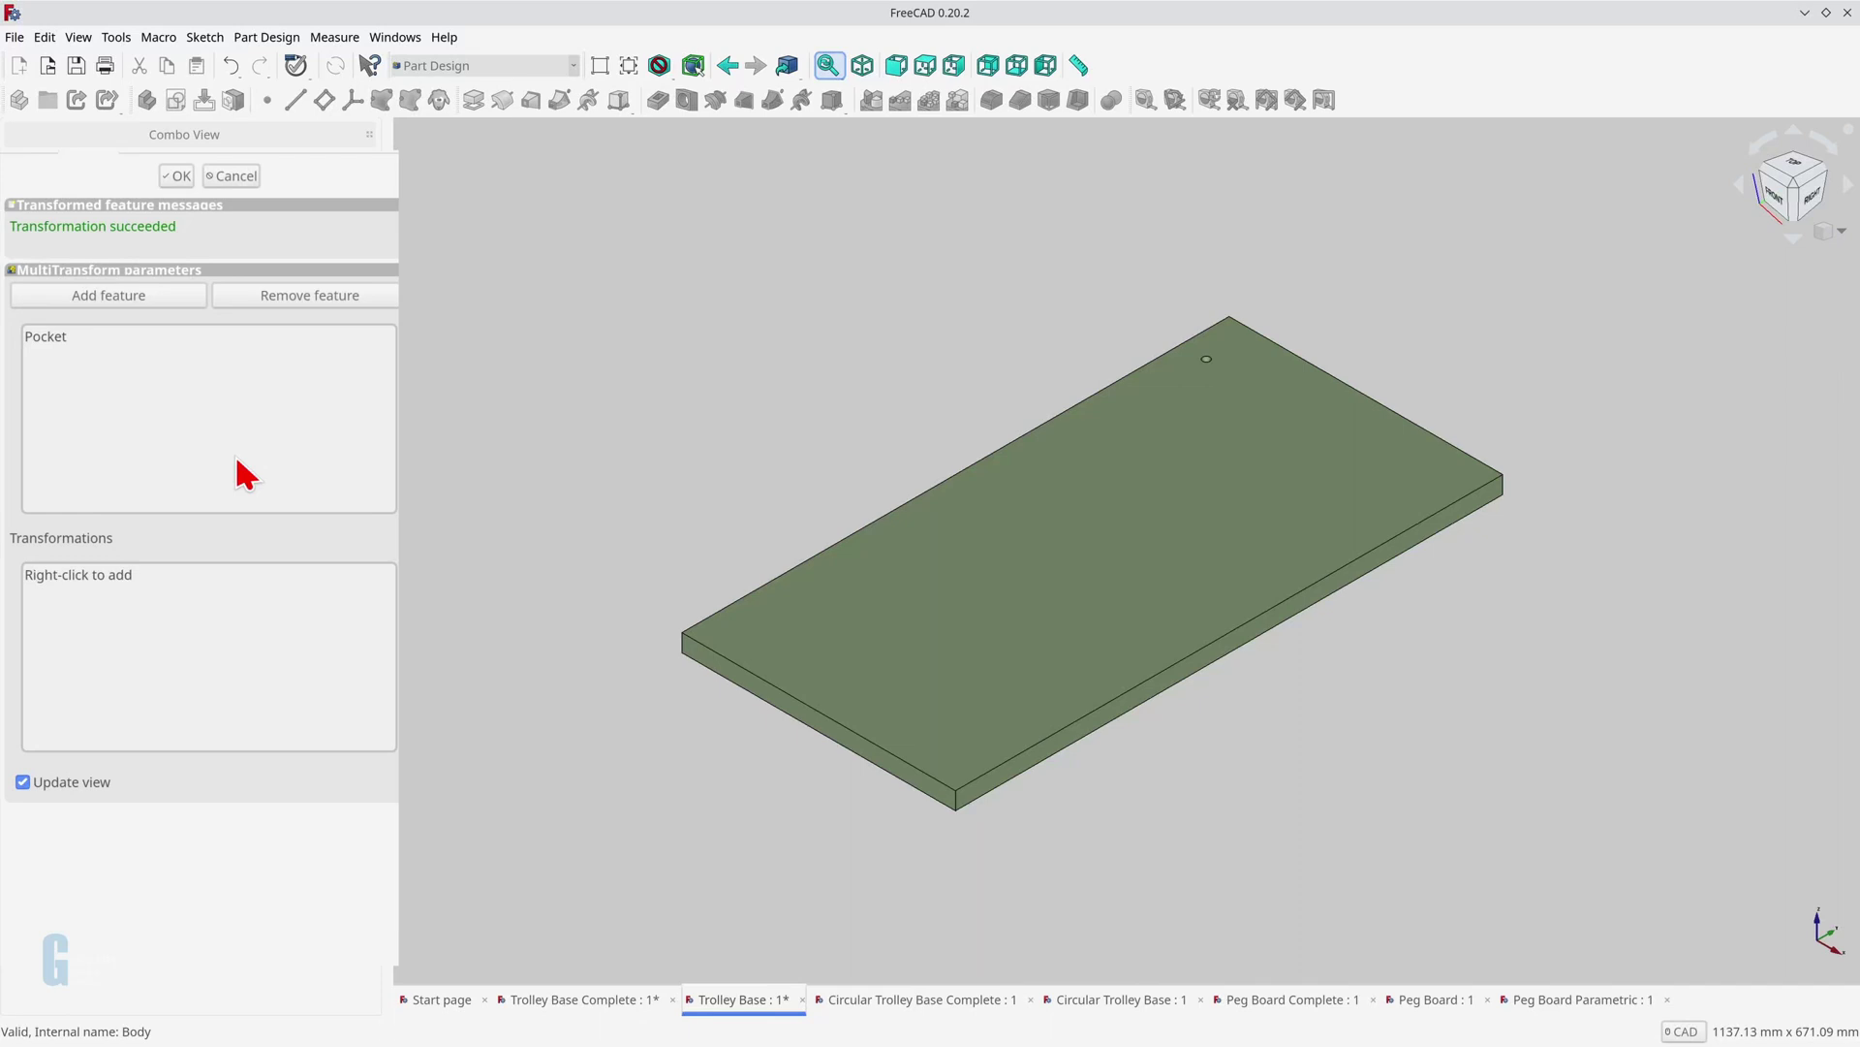
{"action": "right_click", "coordinate": [176, 570]}
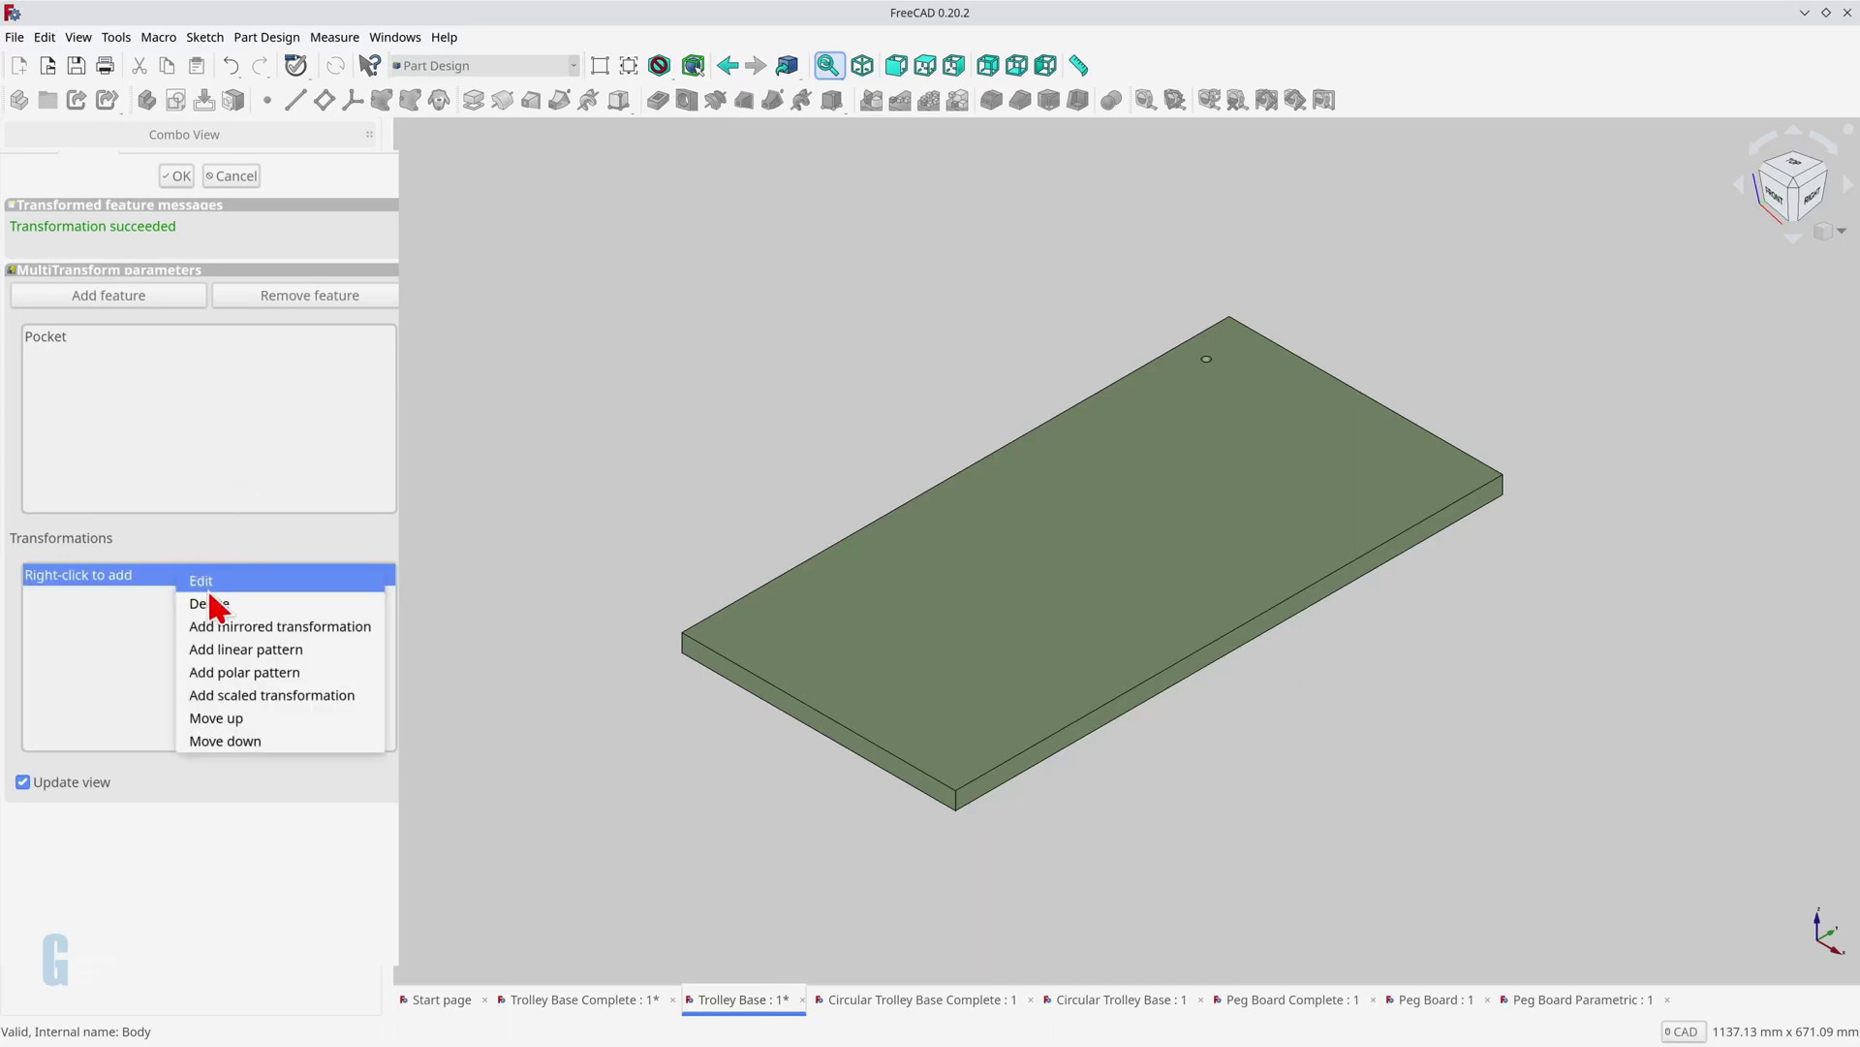
{"action": "left_click", "coordinate": [228, 625]}
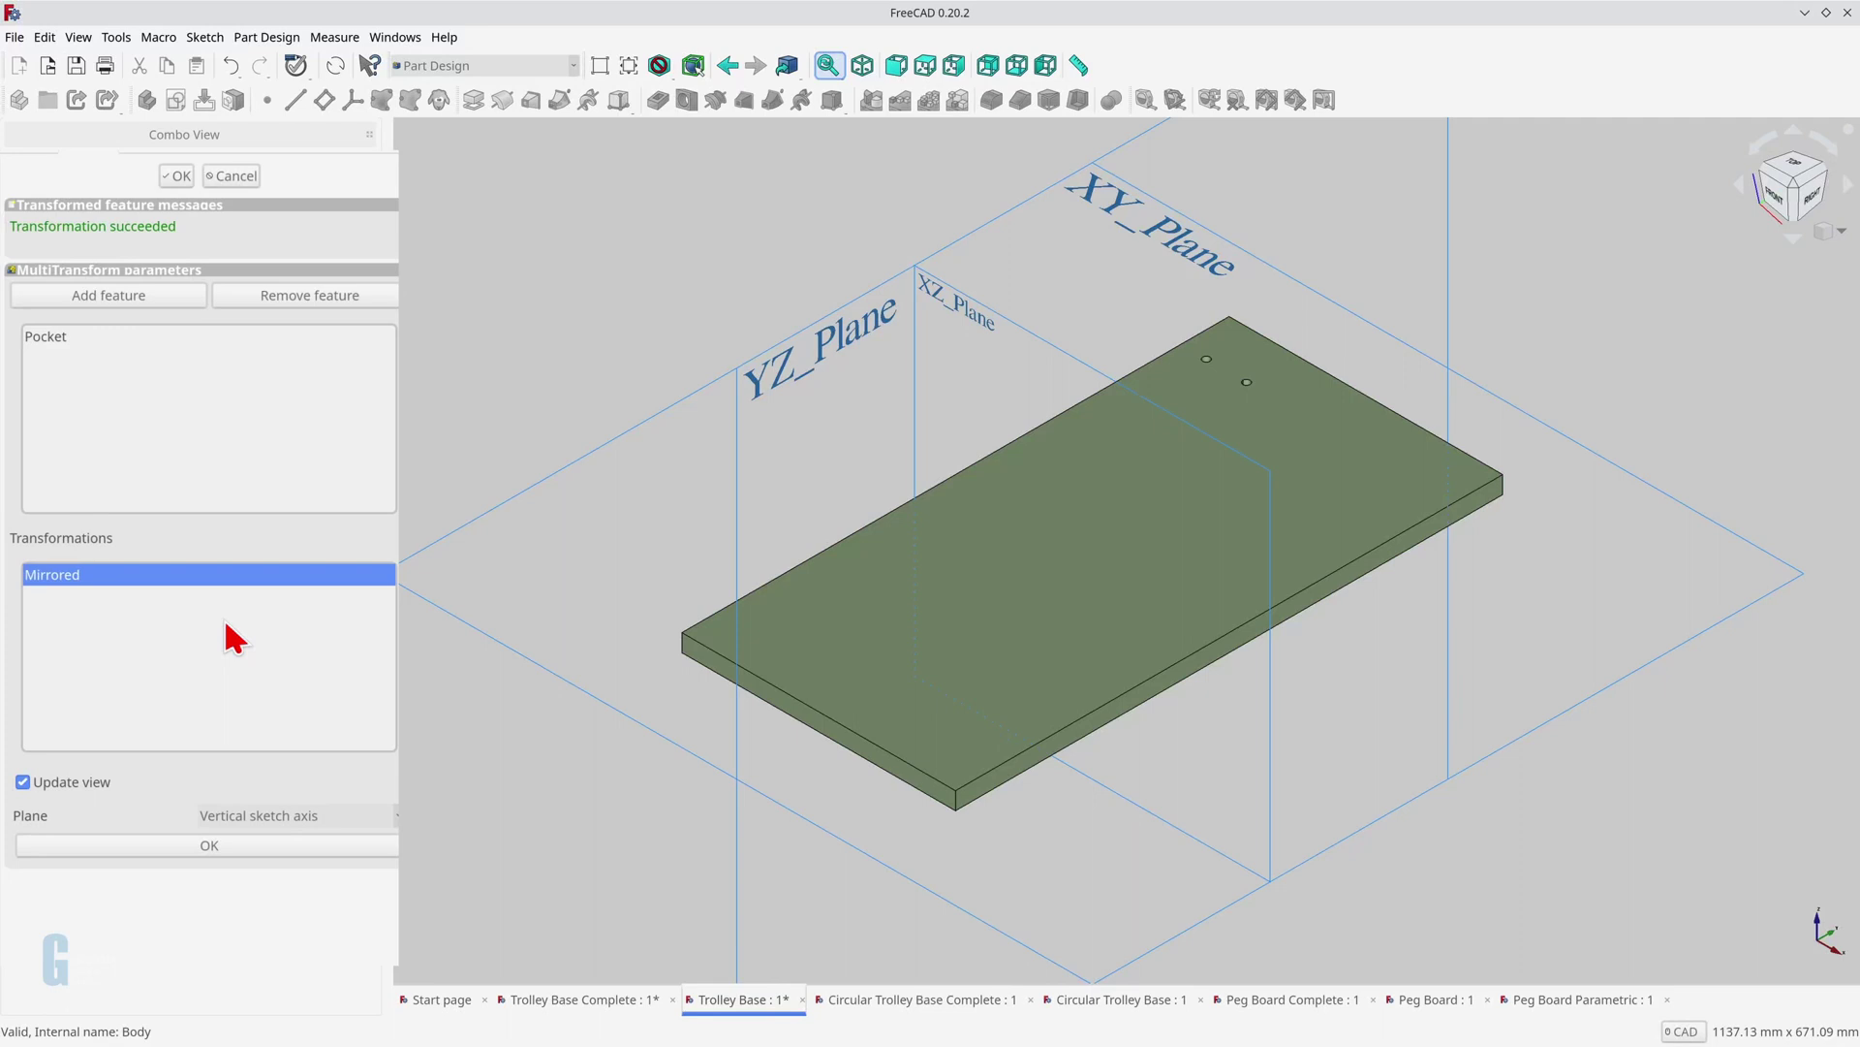
{"action": "left_click", "coordinate": [205, 844]}
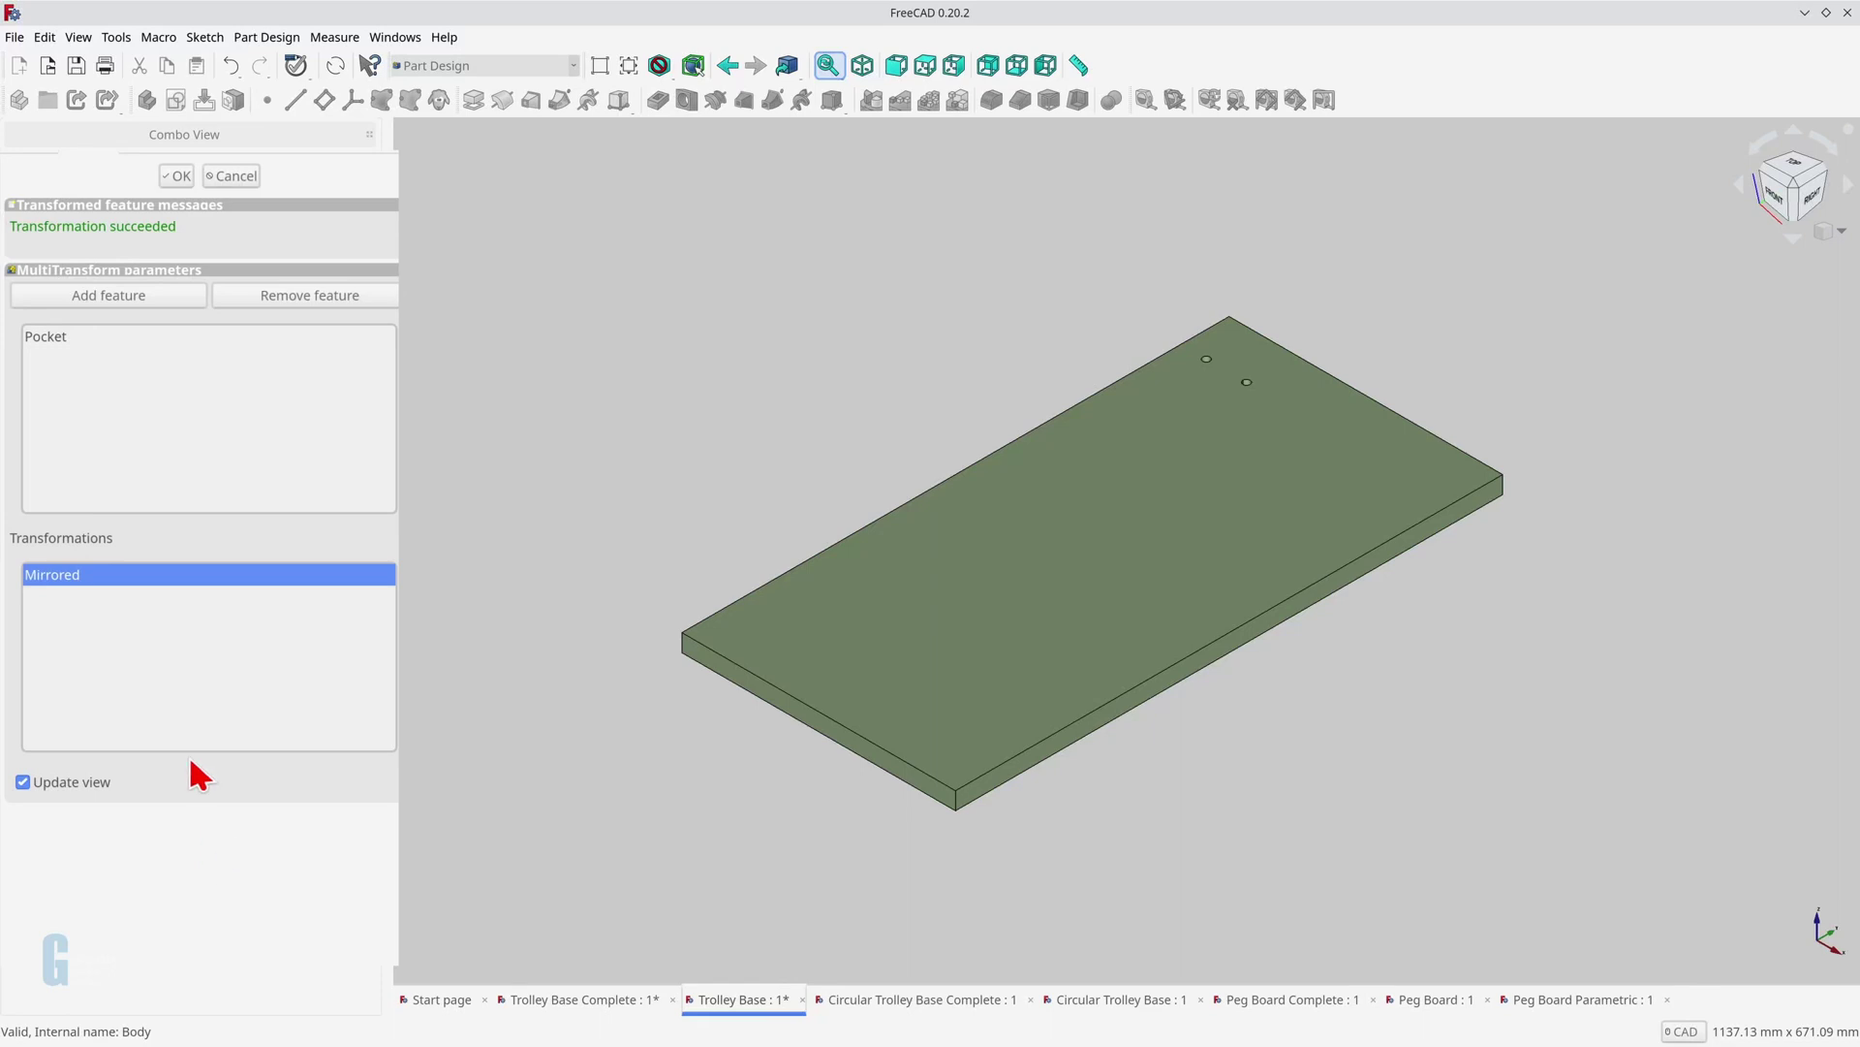
Step: Add Mirrored001 across the Horizontal sketch axis to the MultiTransform
{"action": "right_click", "coordinate": [192, 637]}
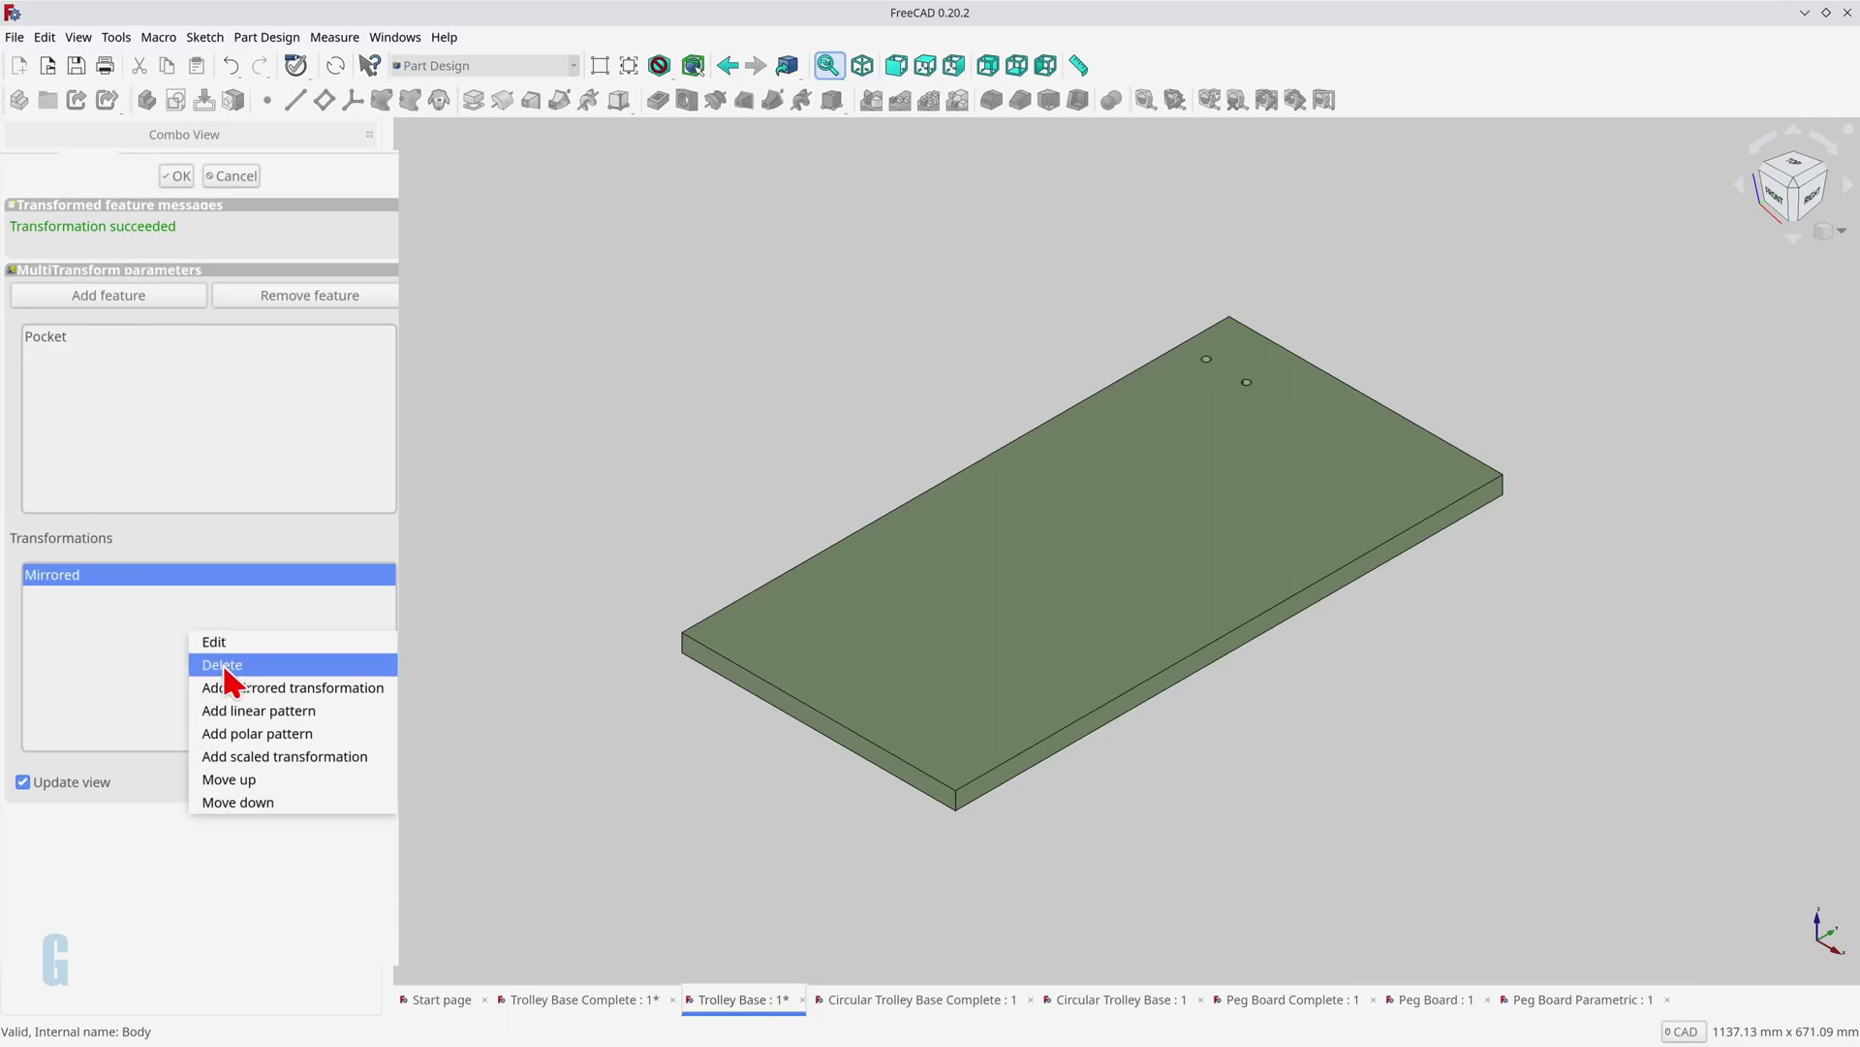
{"action": "left_click", "coordinate": [228, 683]}
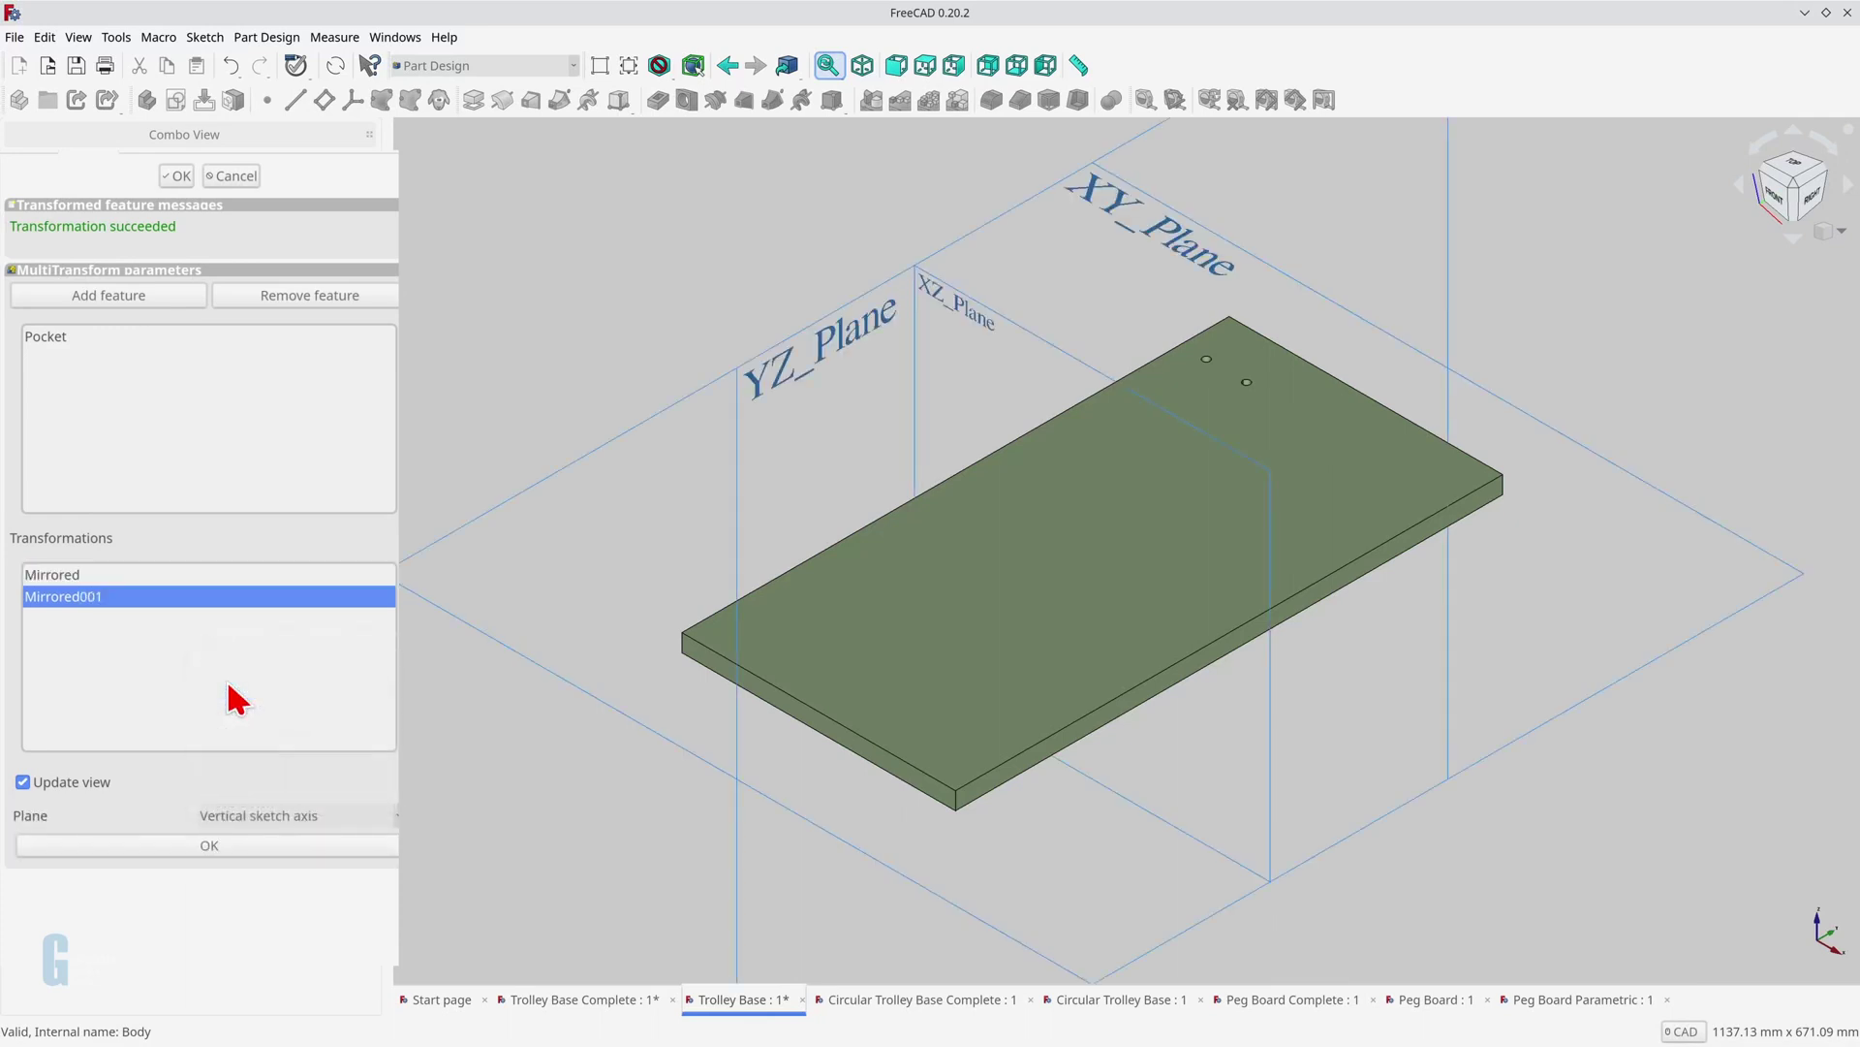
{"action": "left_click", "coordinate": [230, 809]}
{"action": "left_click", "coordinate": [235, 868]}
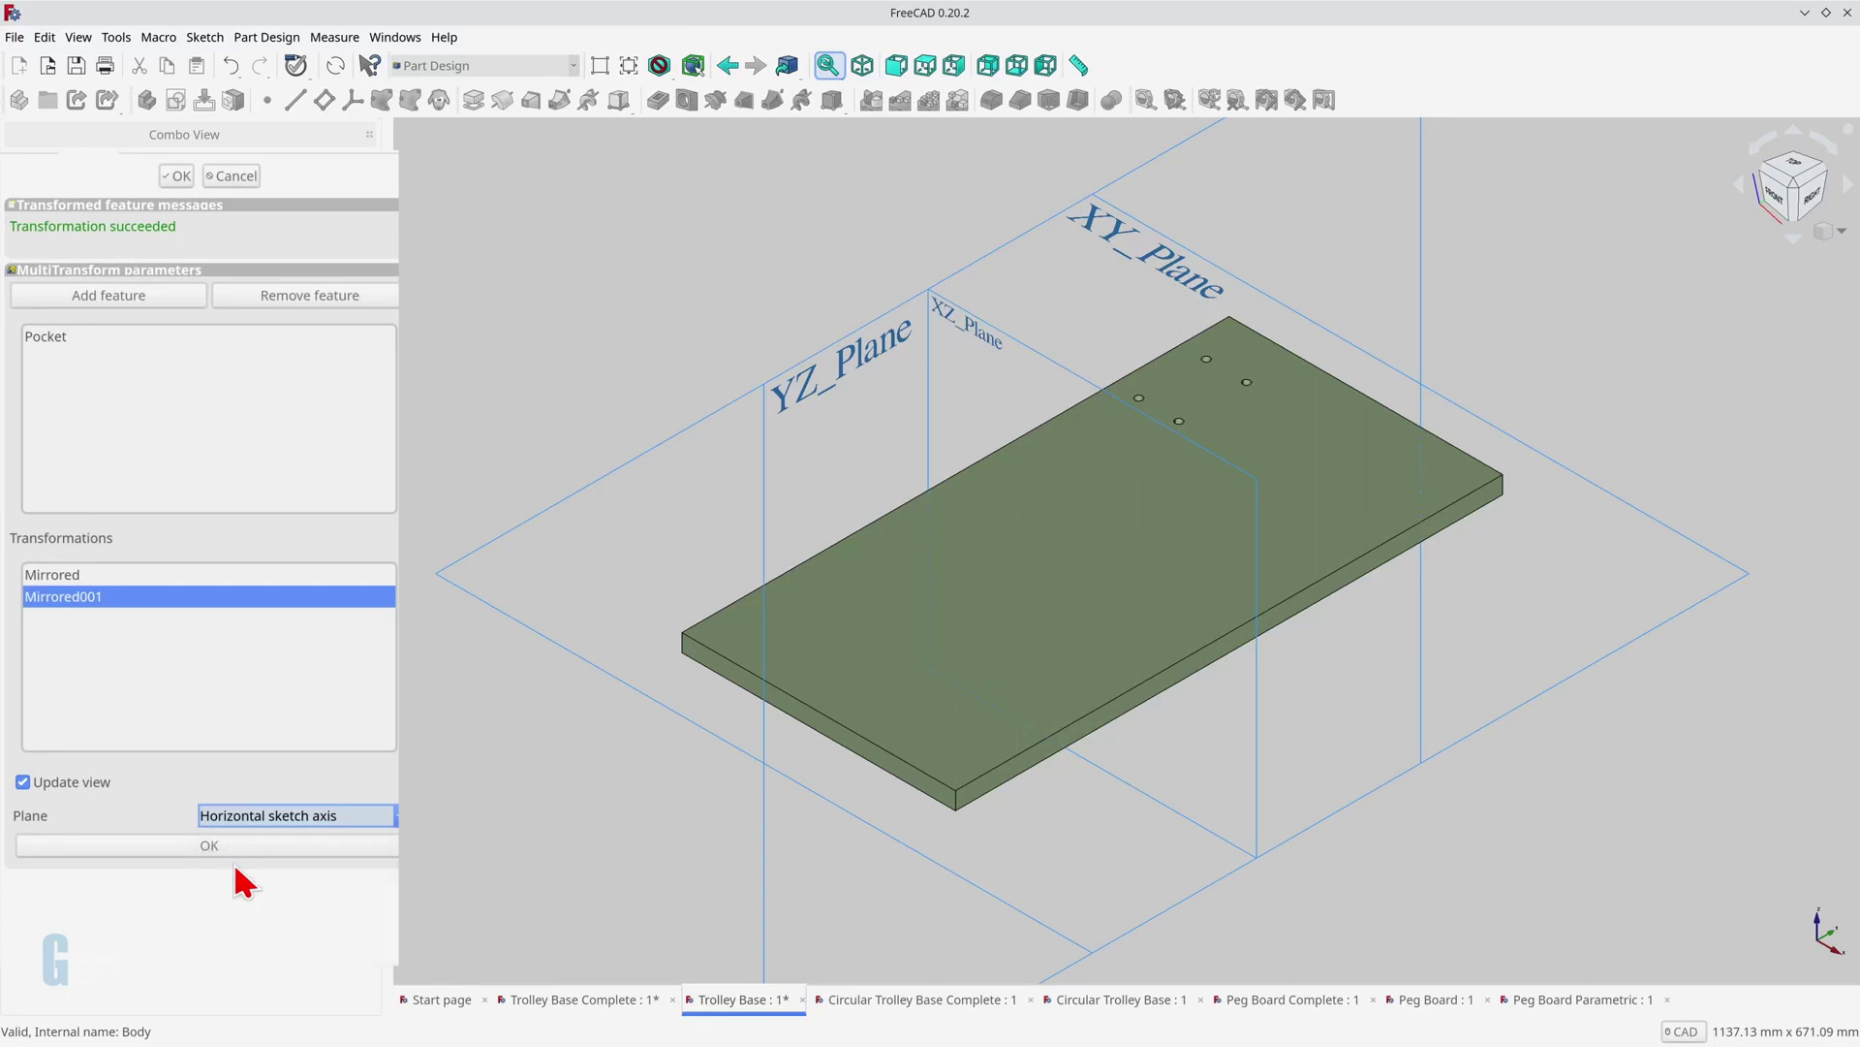
{"action": "left_click", "coordinate": [235, 856]}
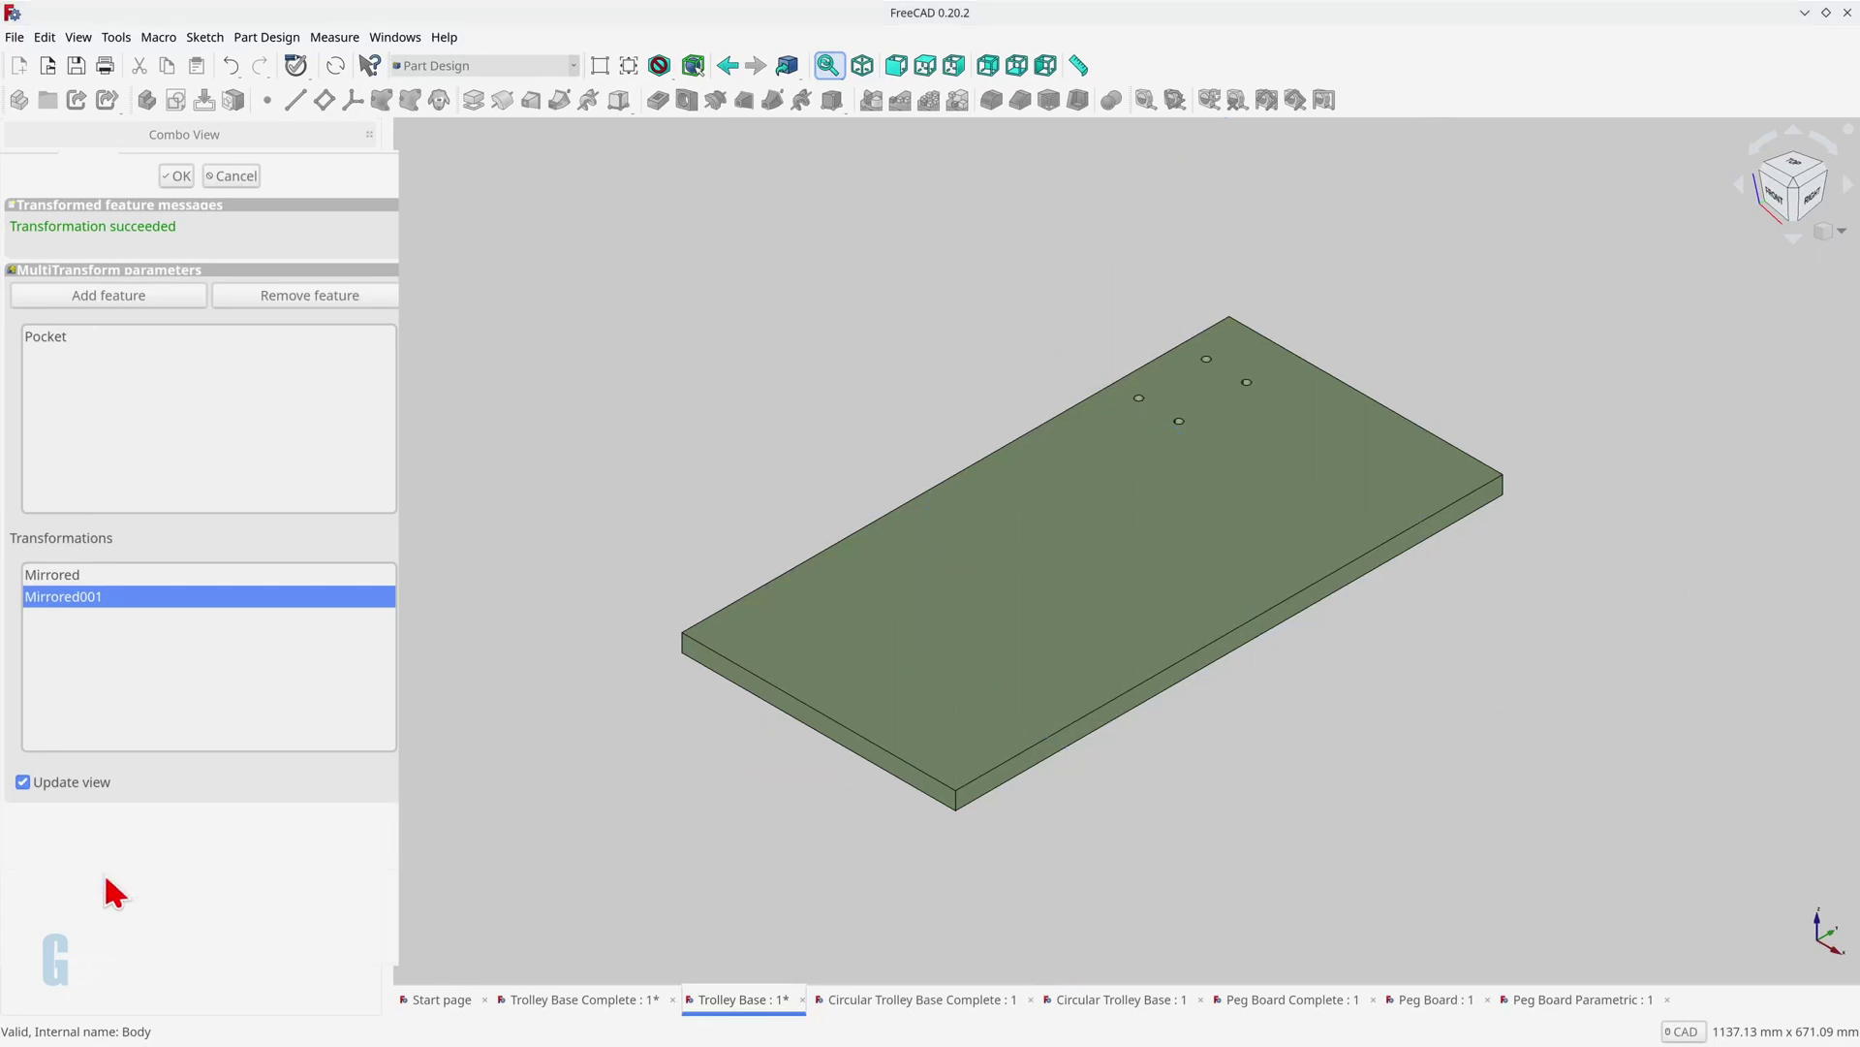
Step: Add Mirrored002 across the Base YZ plane to the MultiTransform
{"action": "right_click", "coordinate": [180, 669]}
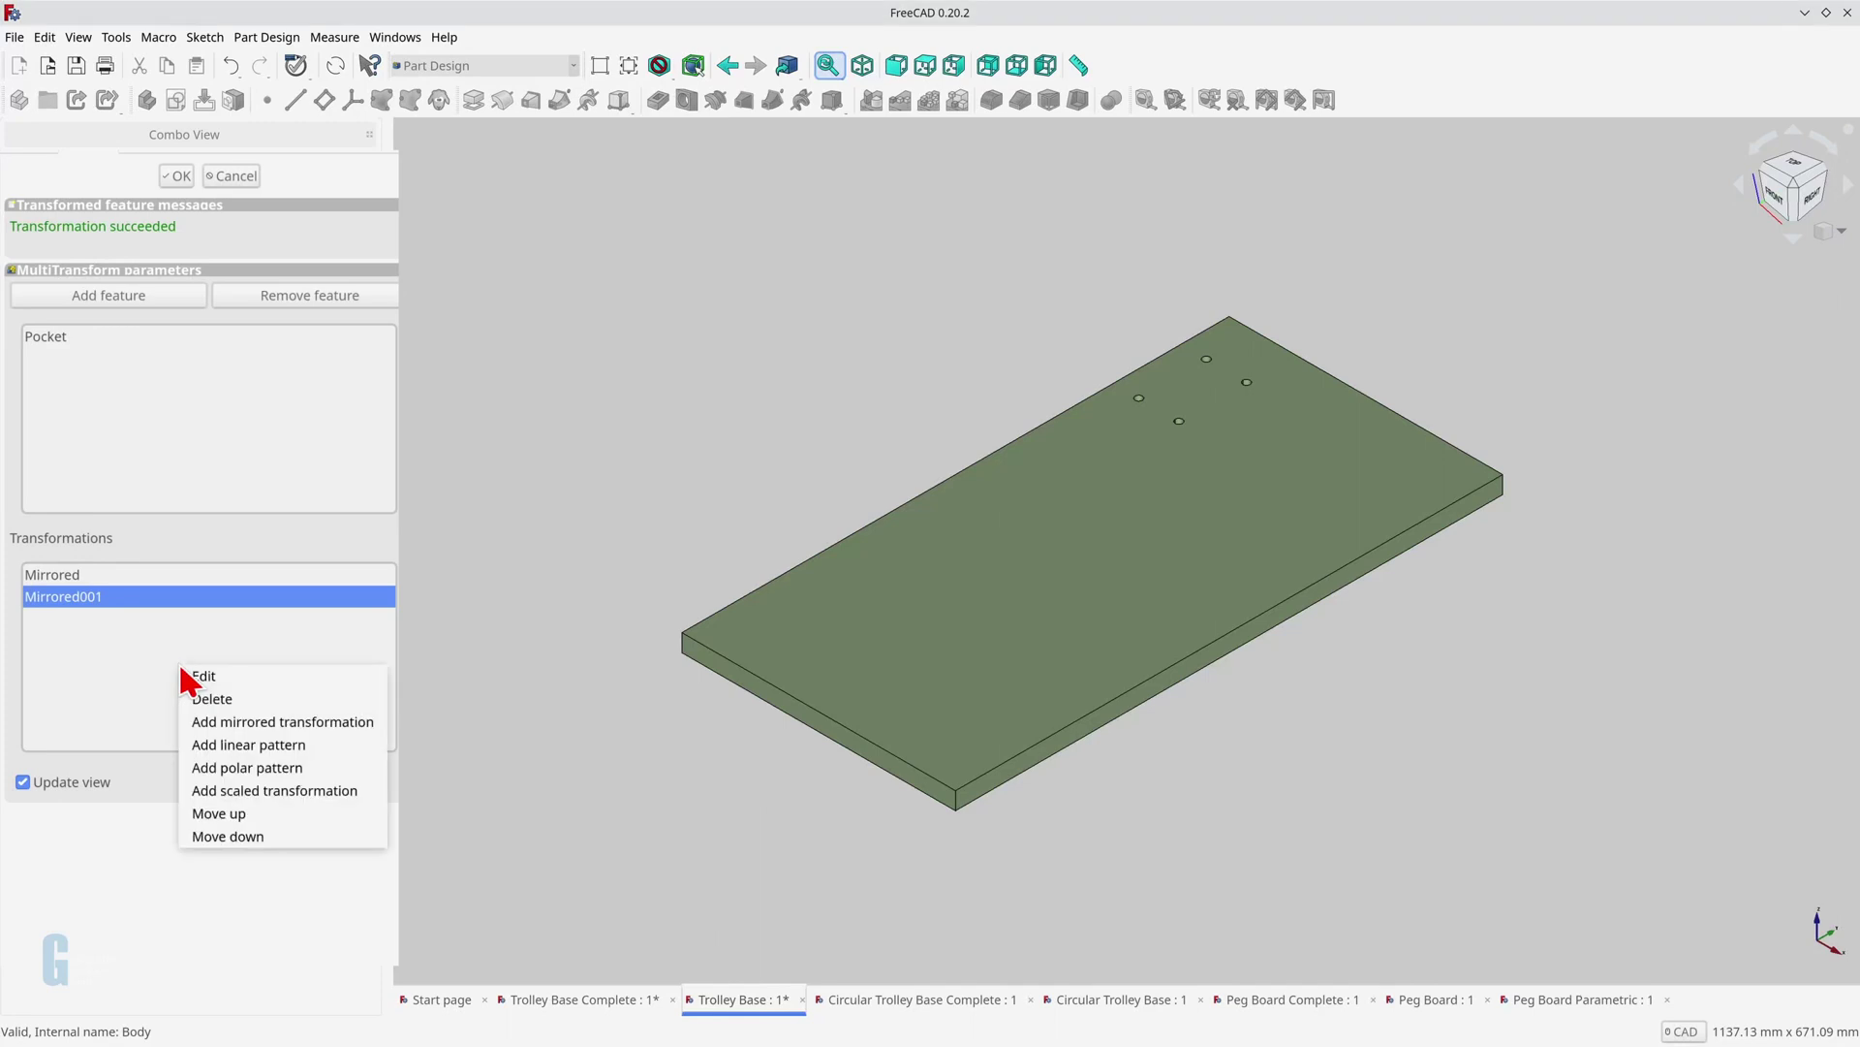
{"action": "left_click", "coordinate": [199, 722]}
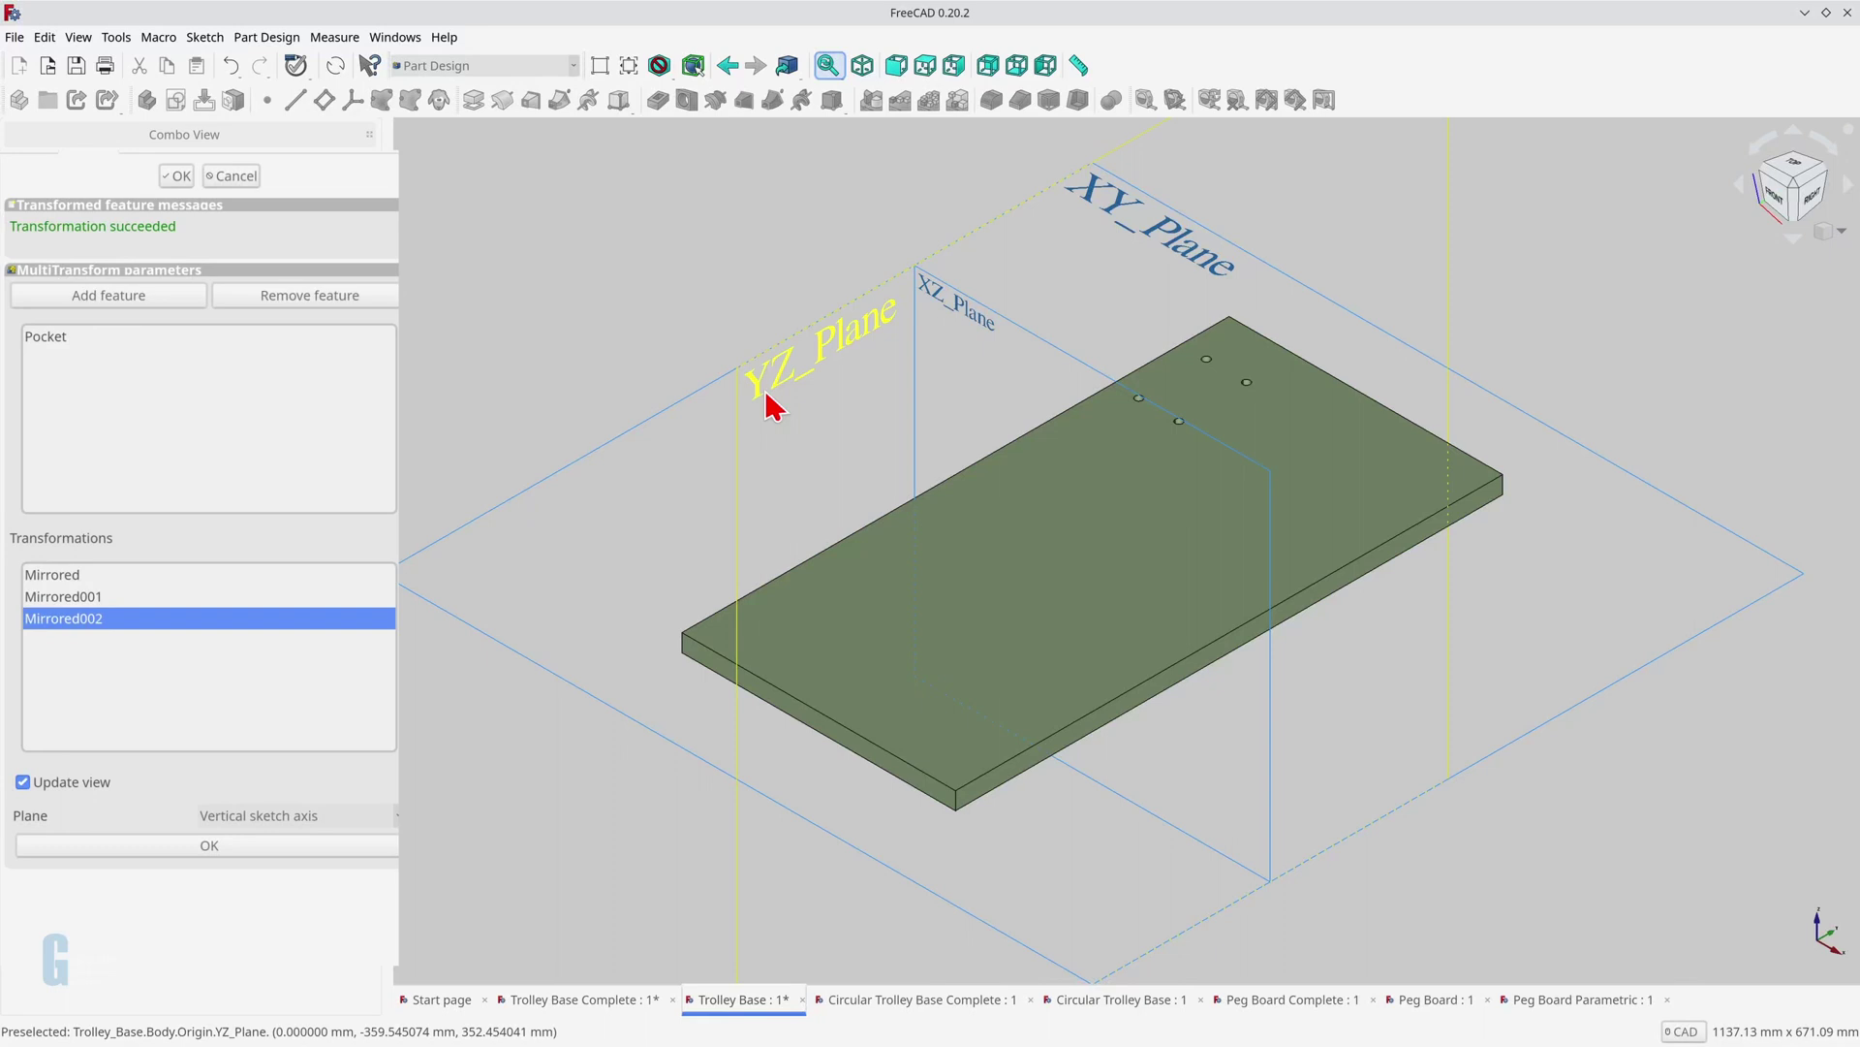
{"action": "left_click", "coordinate": [396, 816]}
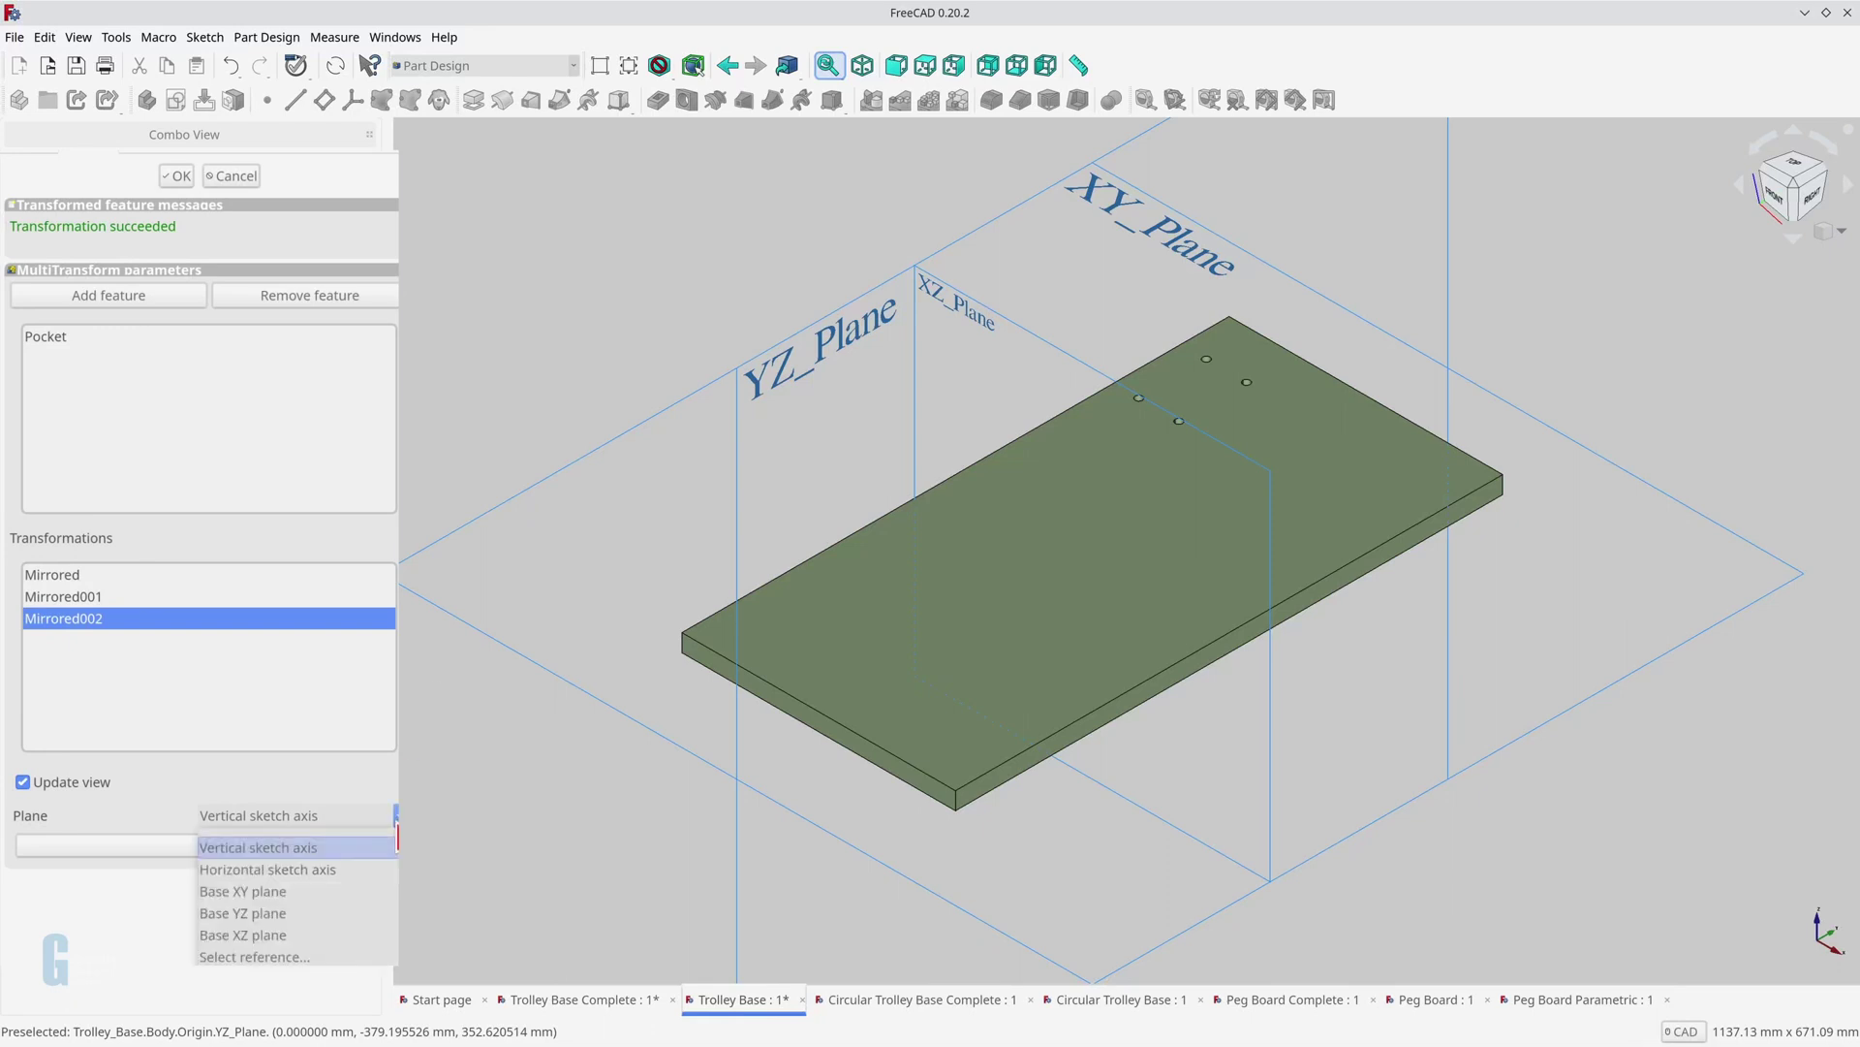
{"action": "left_click", "coordinate": [375, 916]}
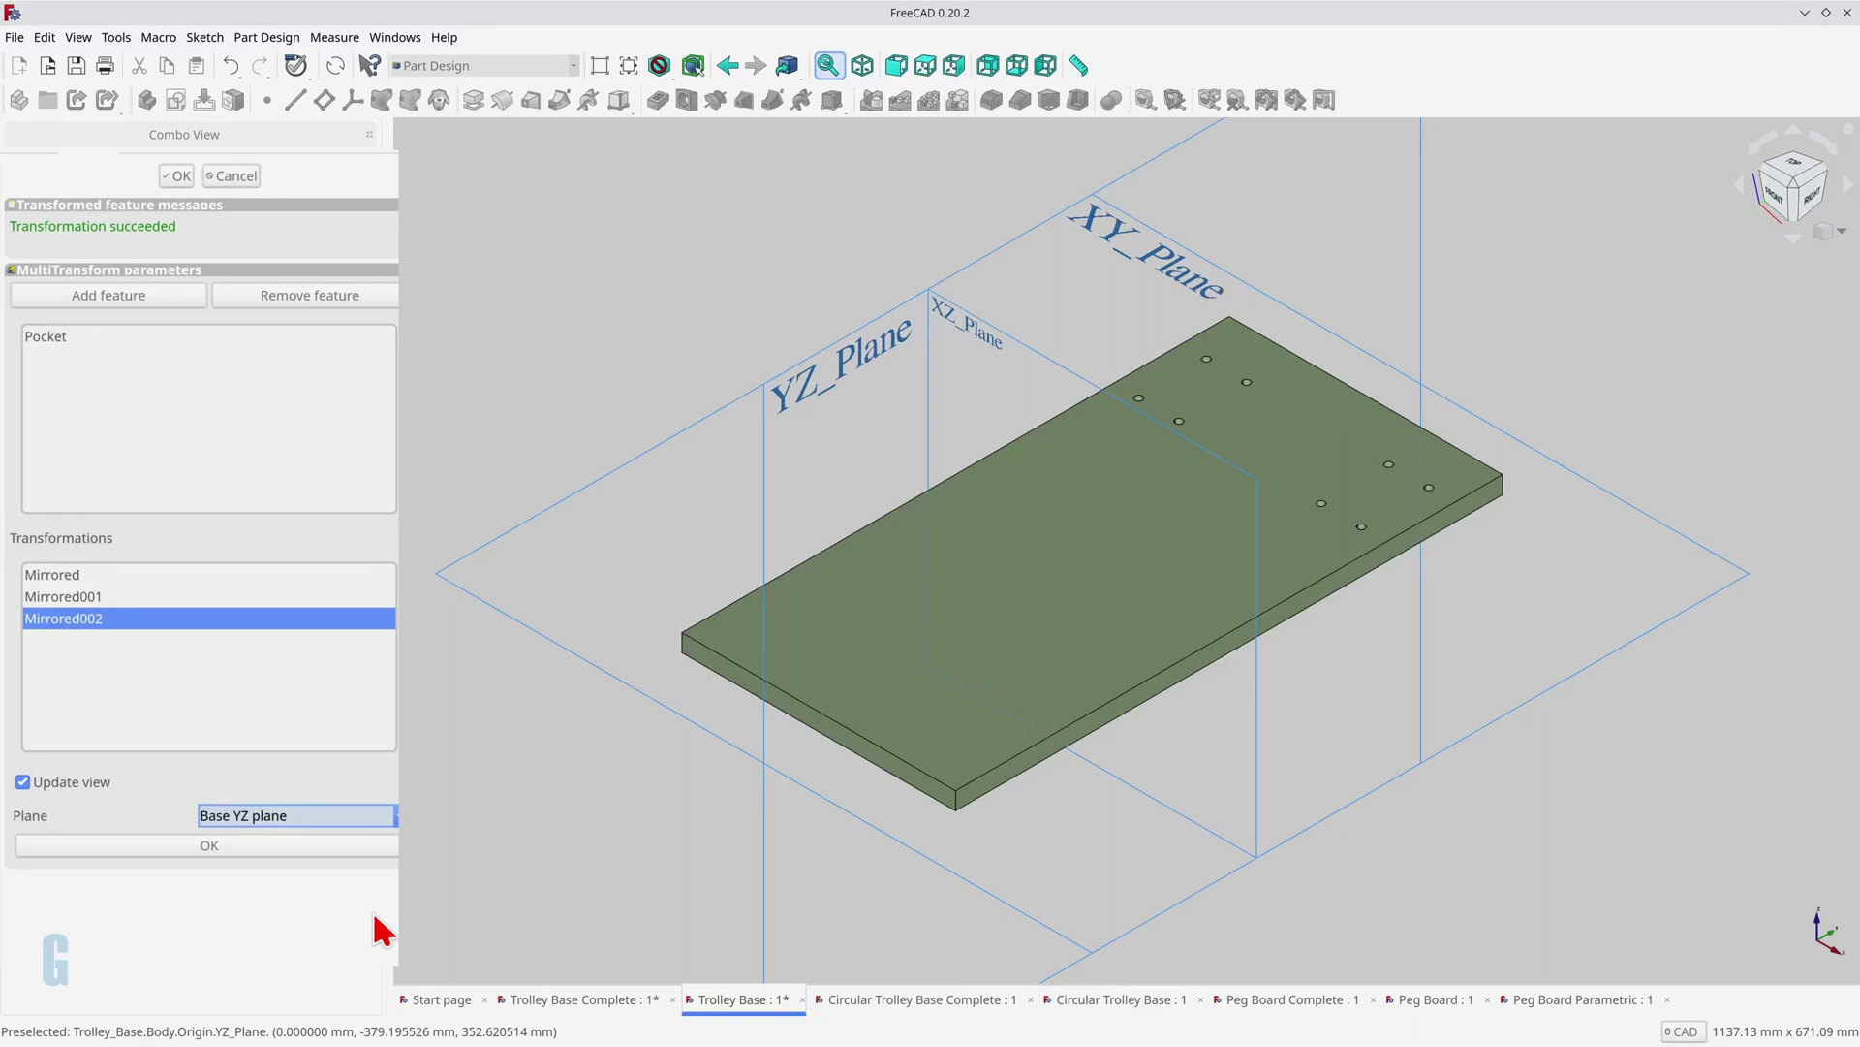
{"action": "left_click", "coordinate": [329, 847]}
{"action": "right_click", "coordinate": [209, 718]}
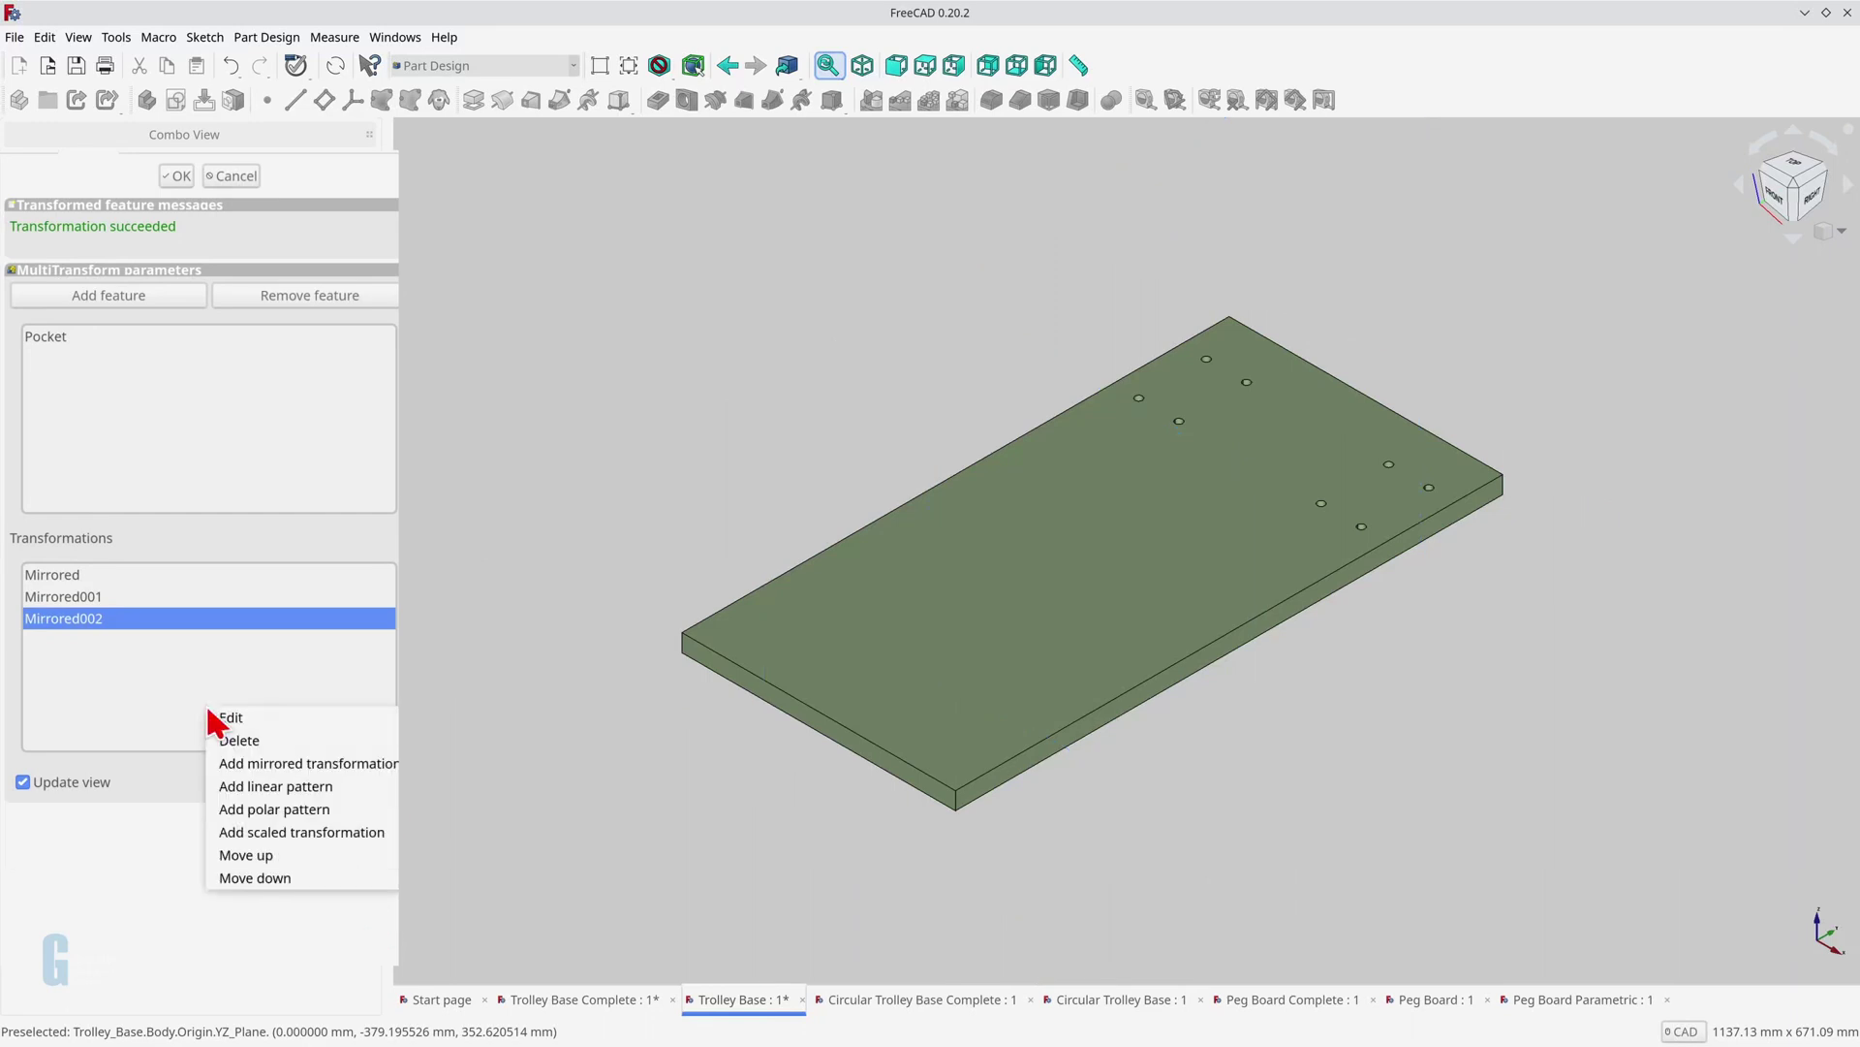
Step: Add a fourth mirror transformation across the Base XZ plane
{"action": "left_click", "coordinate": [246, 764]}
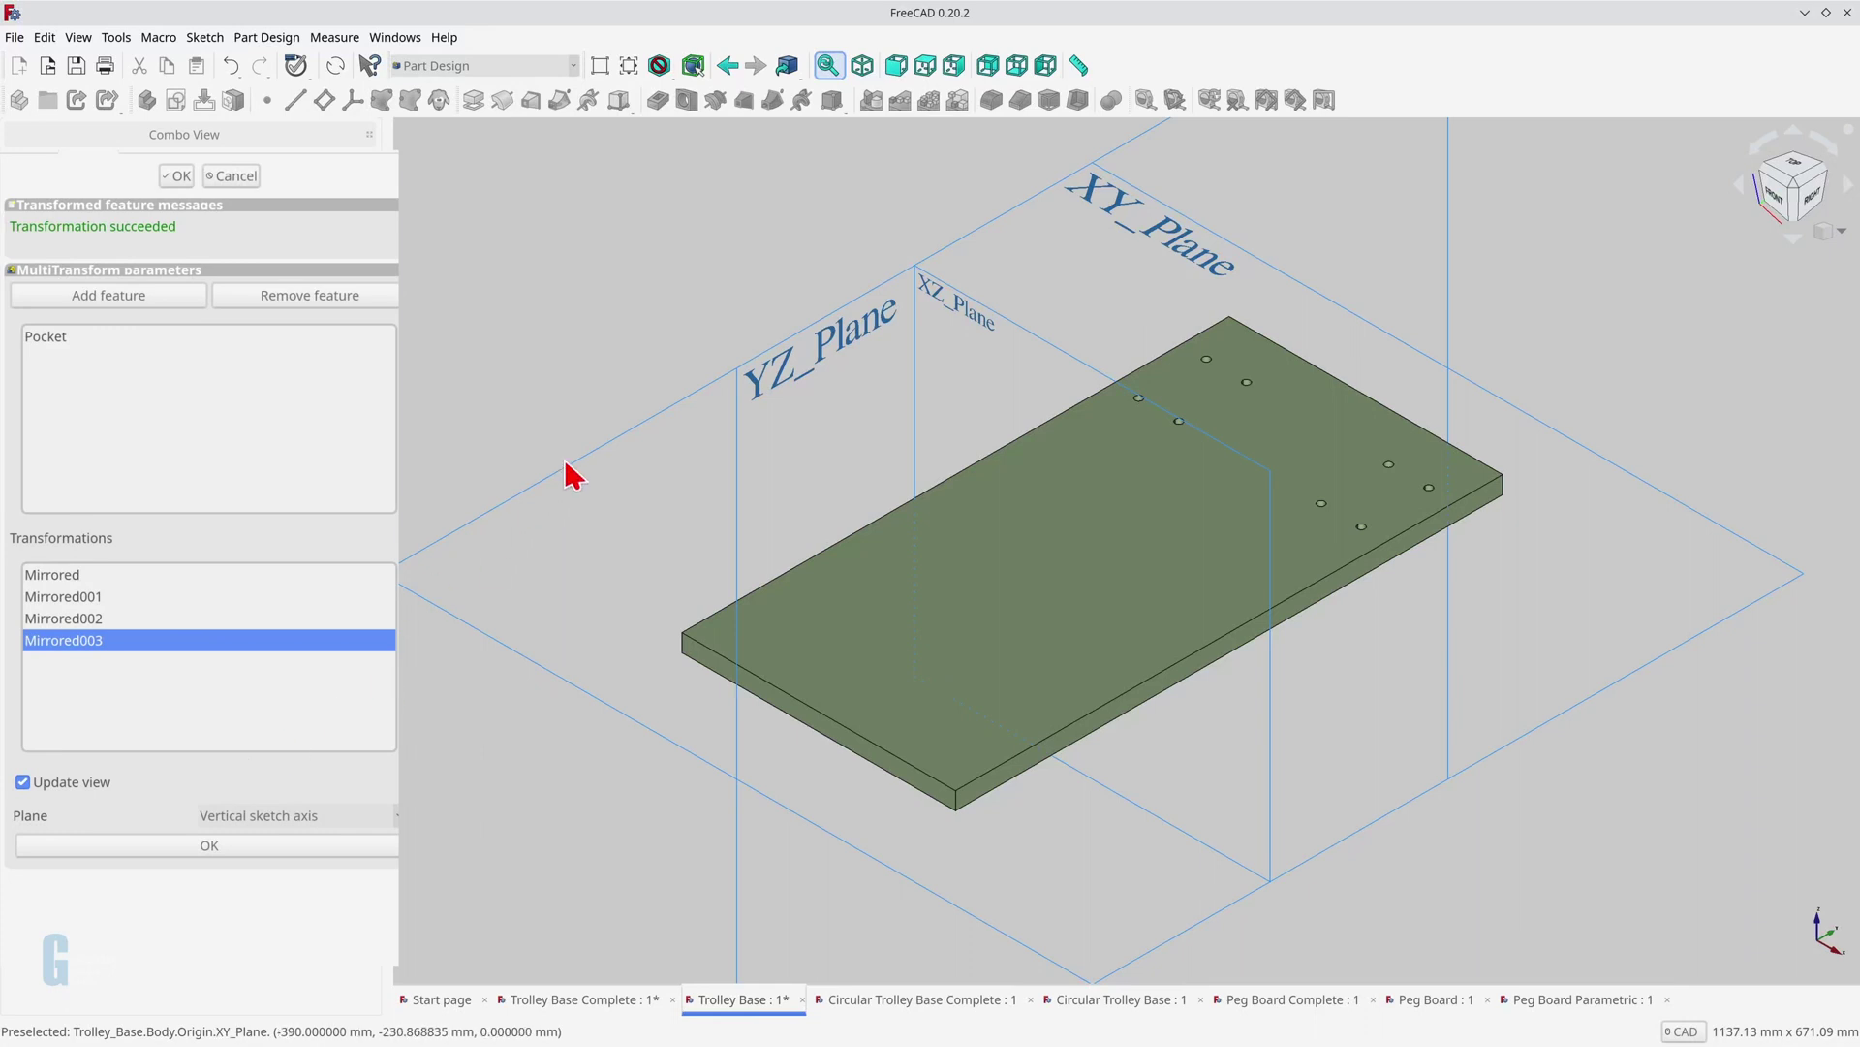
{"action": "left_click", "coordinate": [930, 299]}
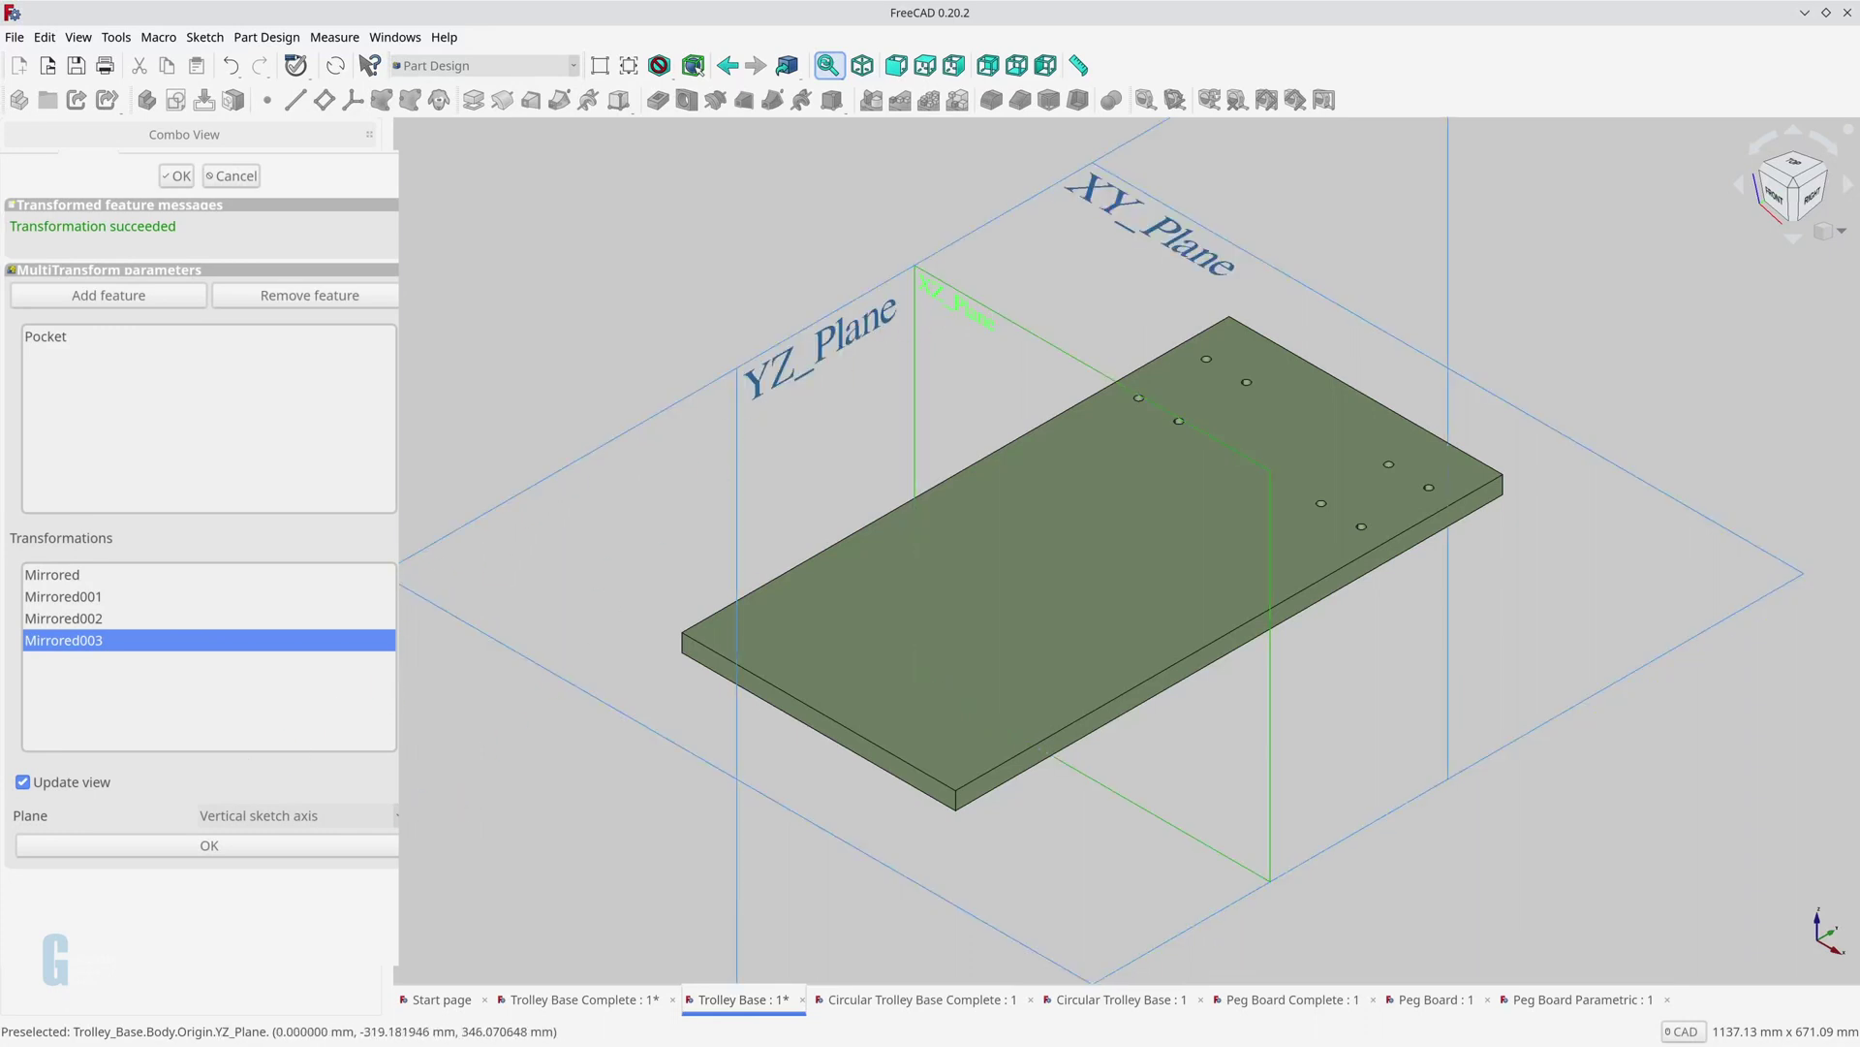
{"action": "left_click", "coordinate": [396, 815]}
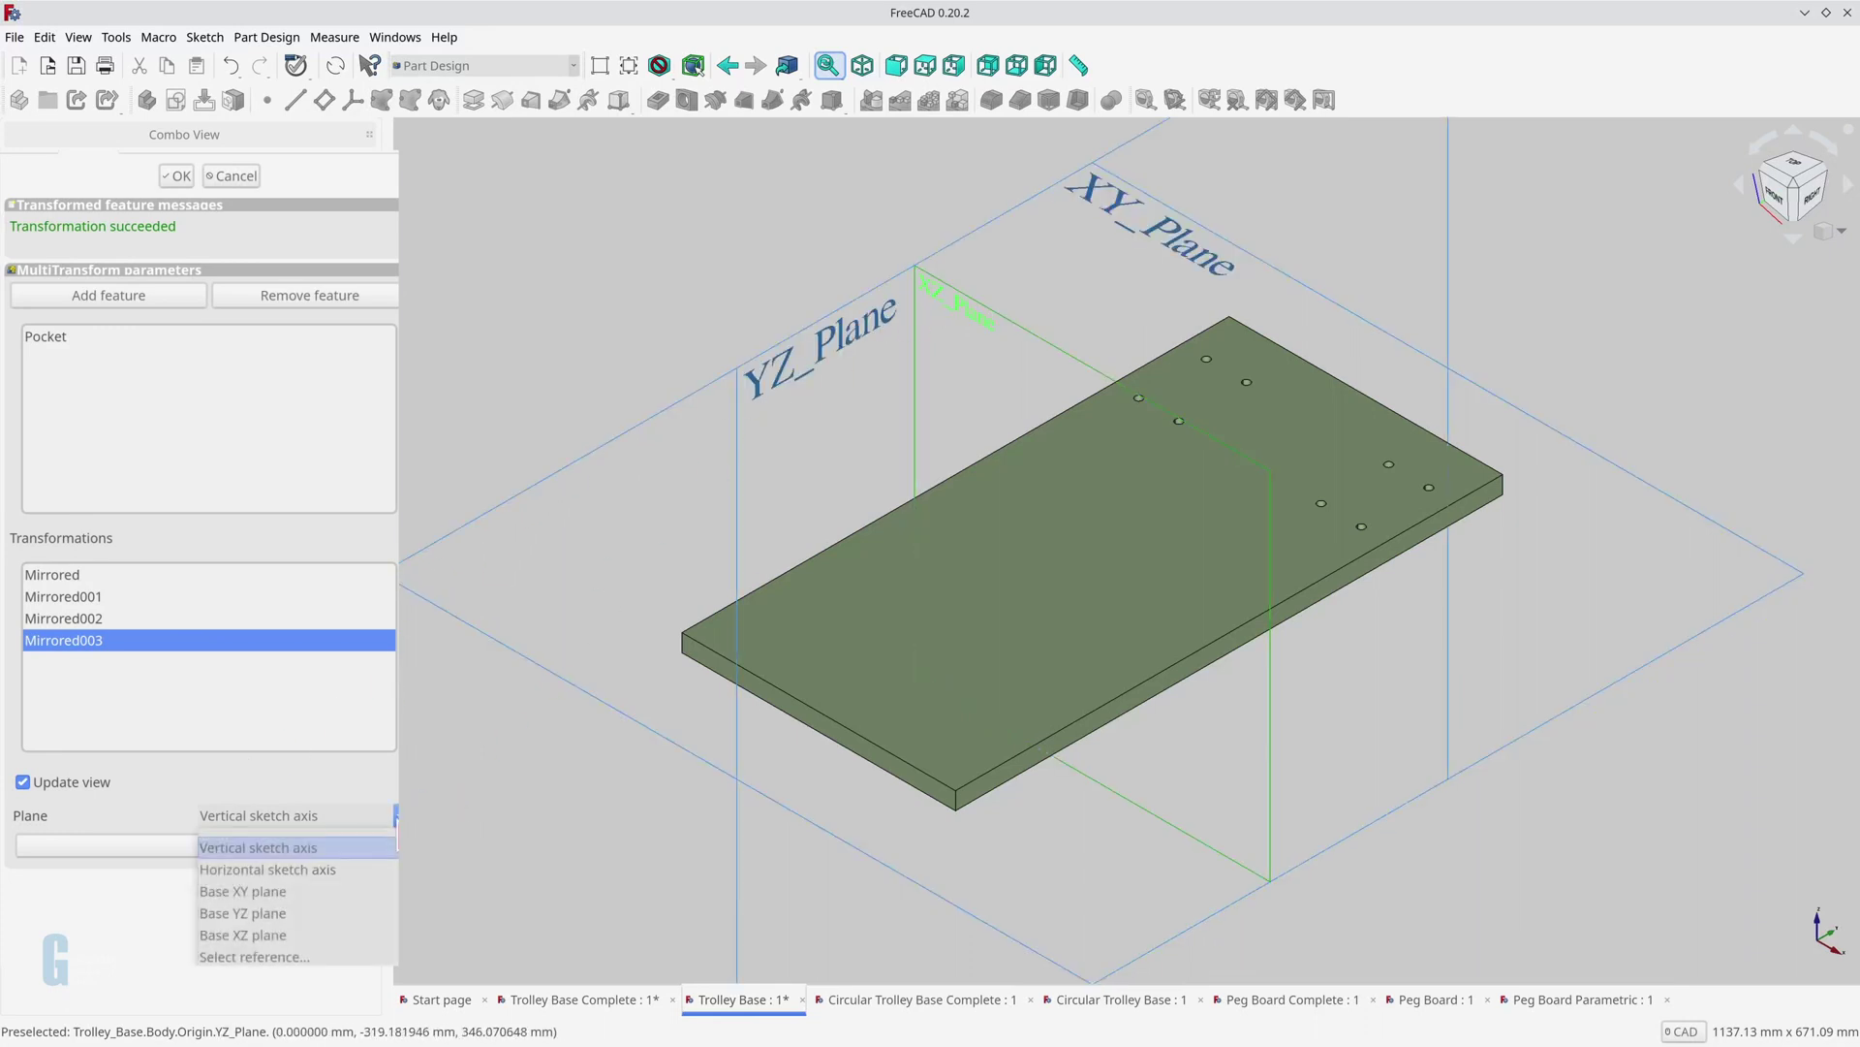
{"action": "left_click", "coordinate": [380, 936]}
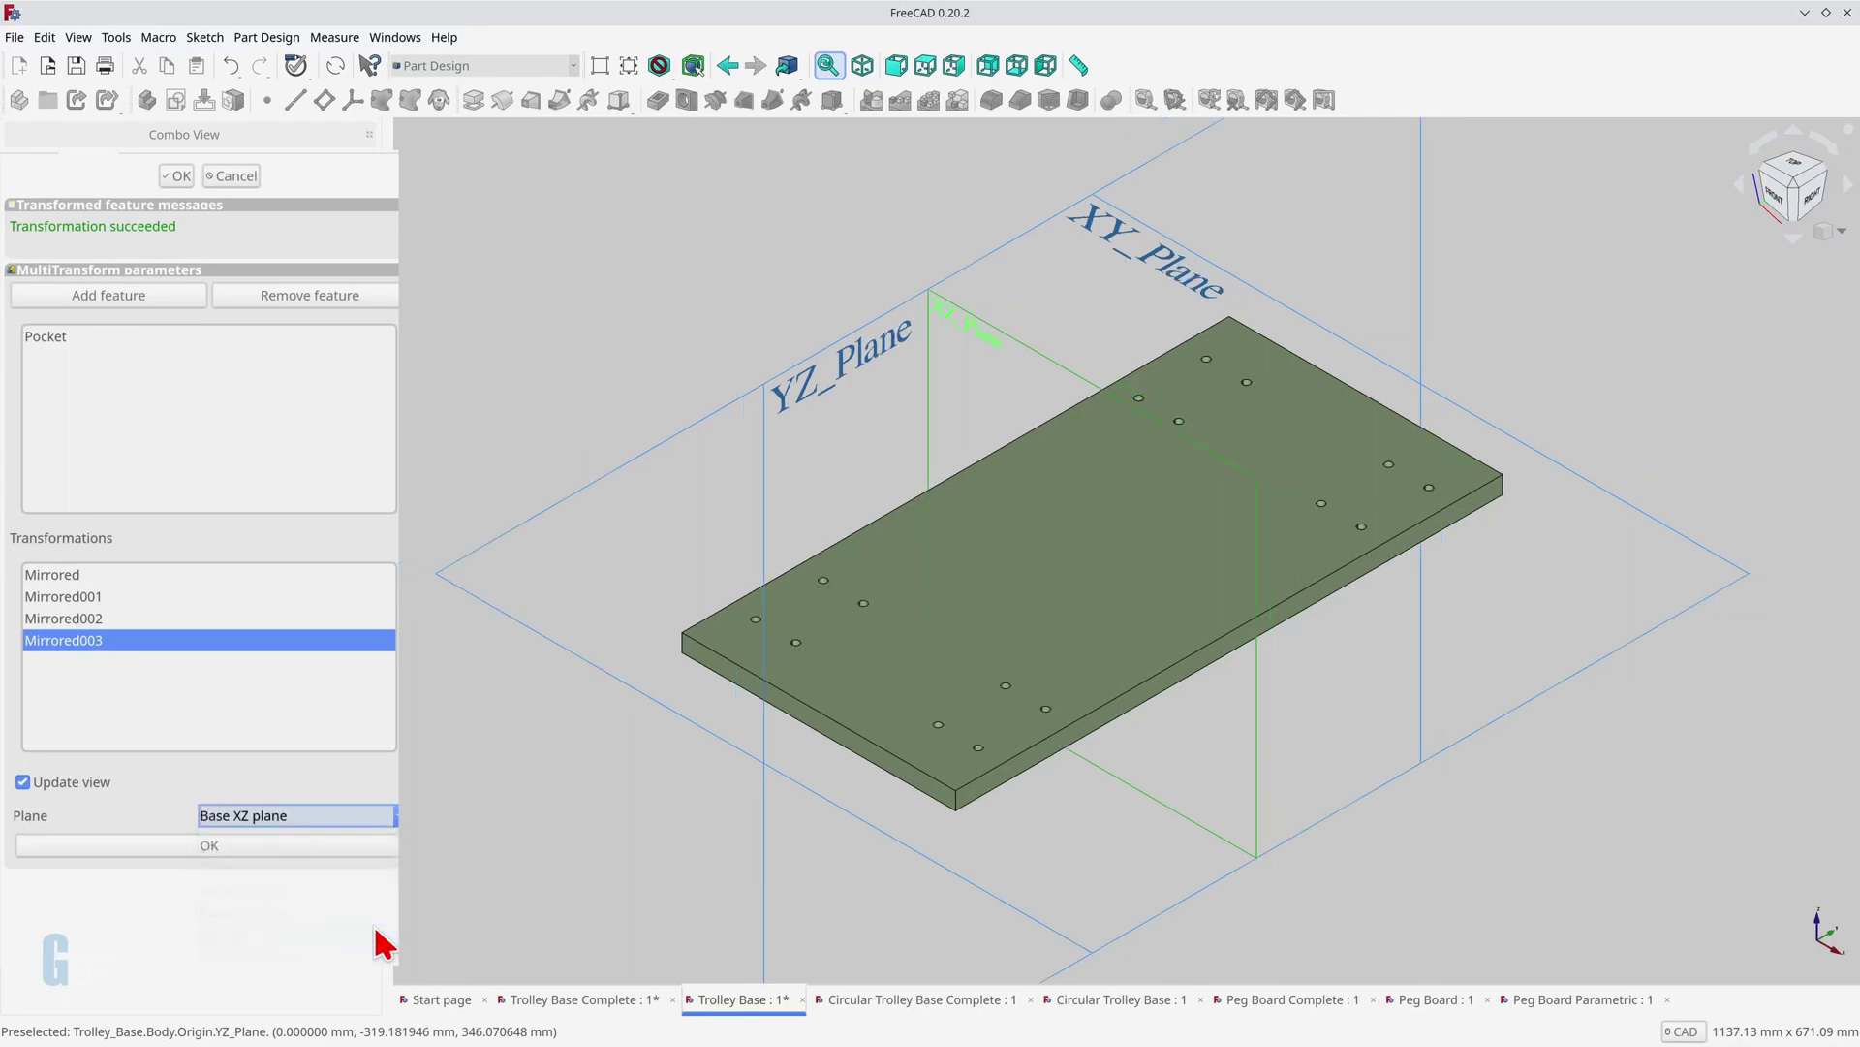
{"action": "left_click", "coordinate": [328, 841]}
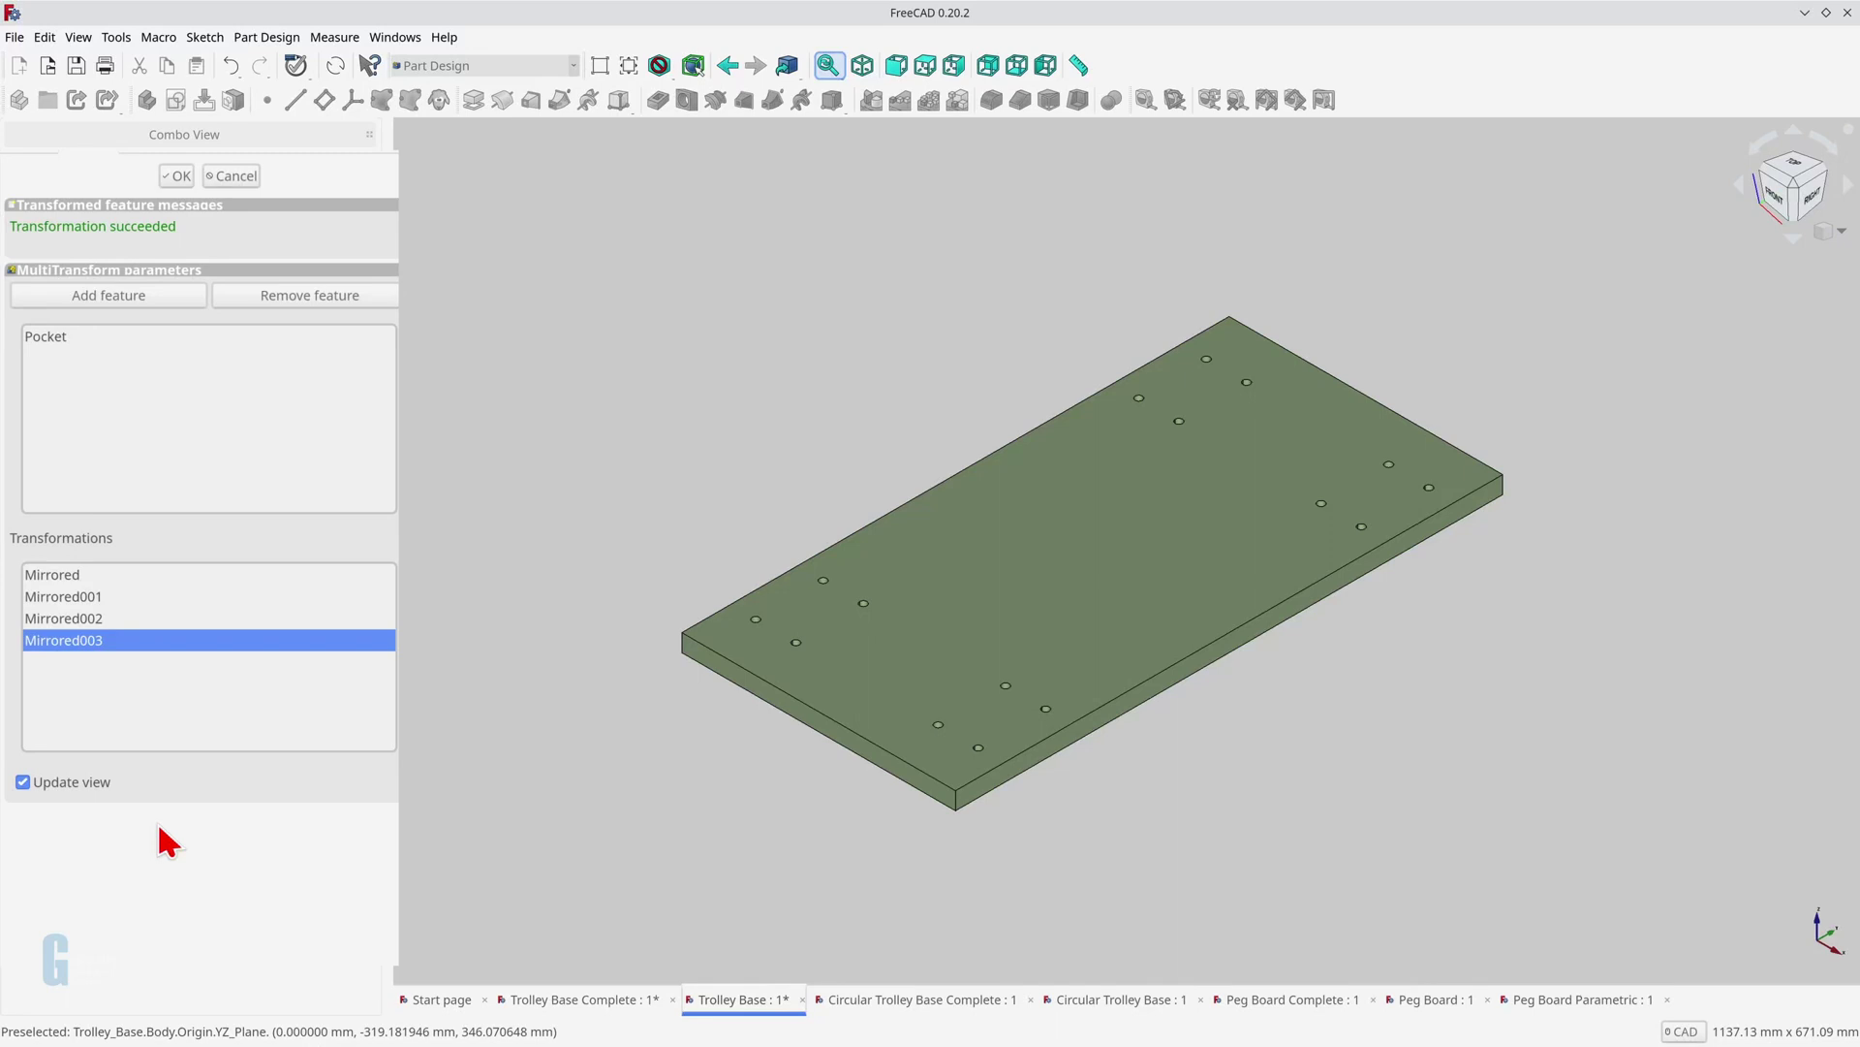
Step: Finish the sixteen-hole MultiTransform and select the first caster in the assembly
{"action": "left_click", "coordinate": [182, 171]}
{"action": "left_click", "coordinate": [176, 175]}
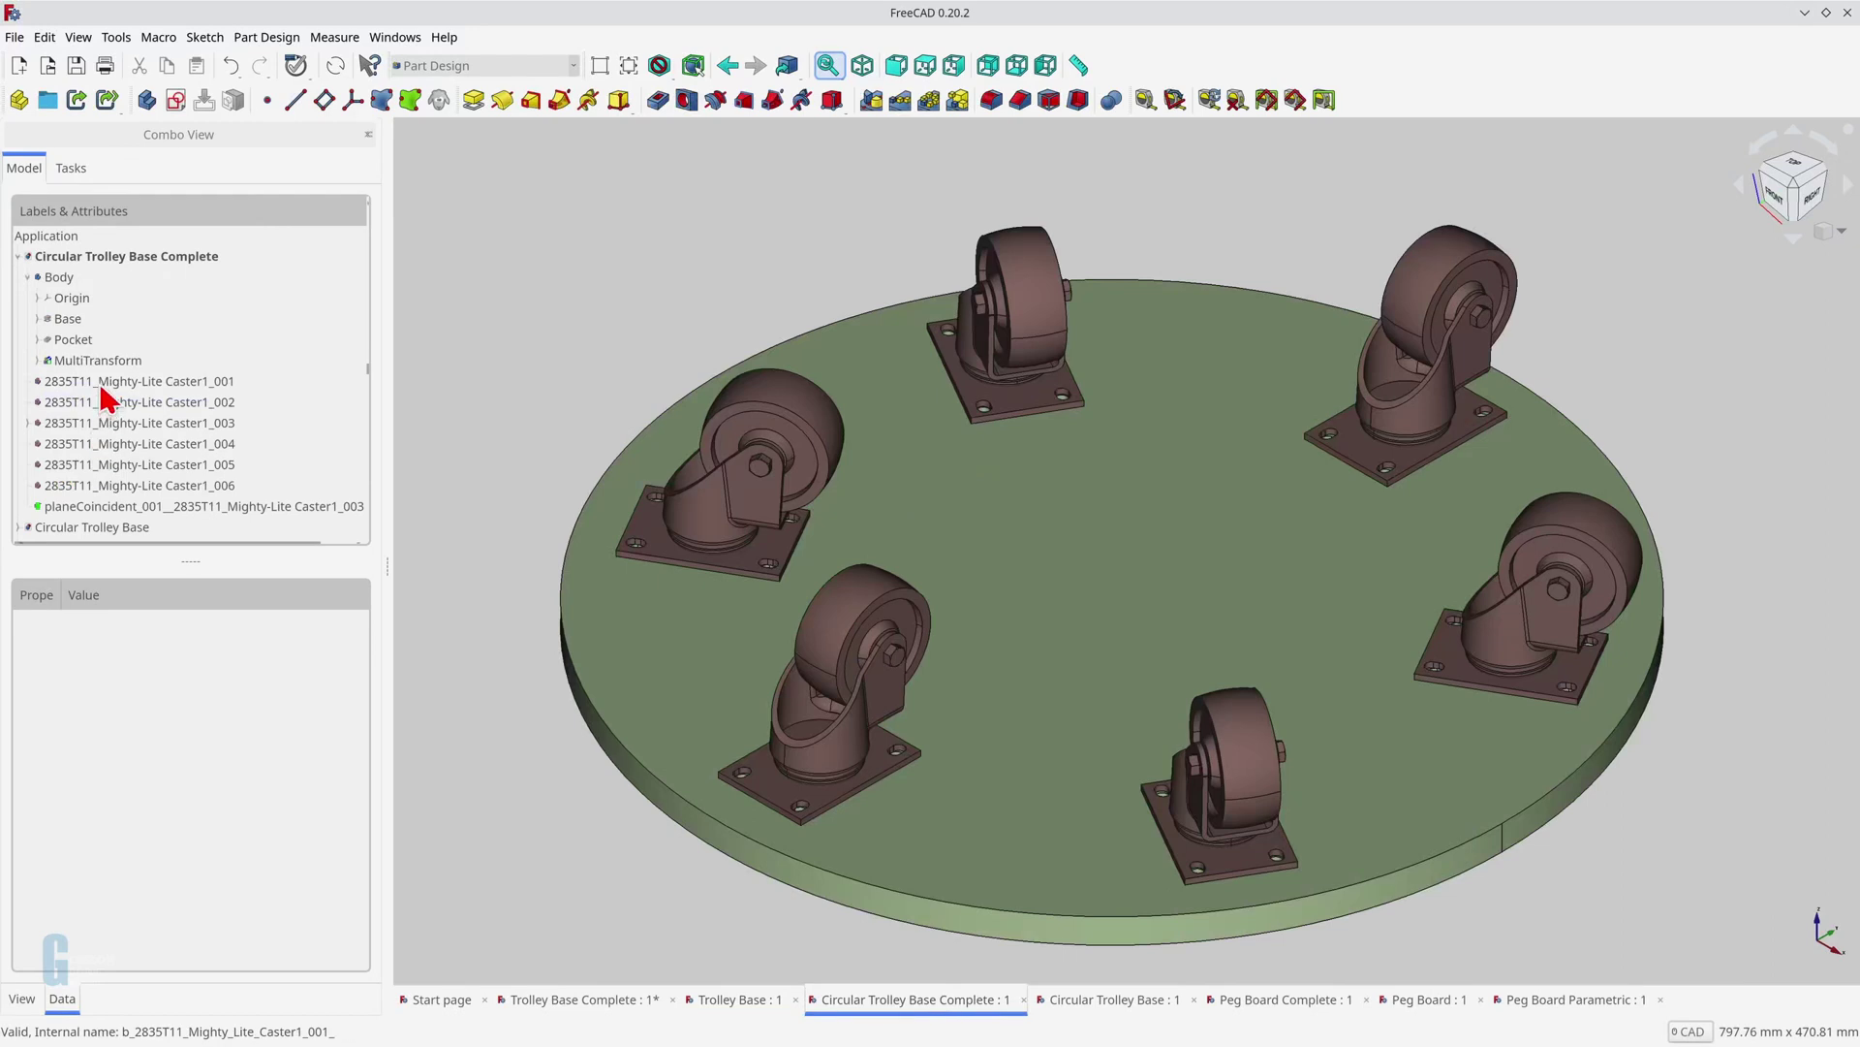
{"action": "left_click", "coordinate": [101, 381]}
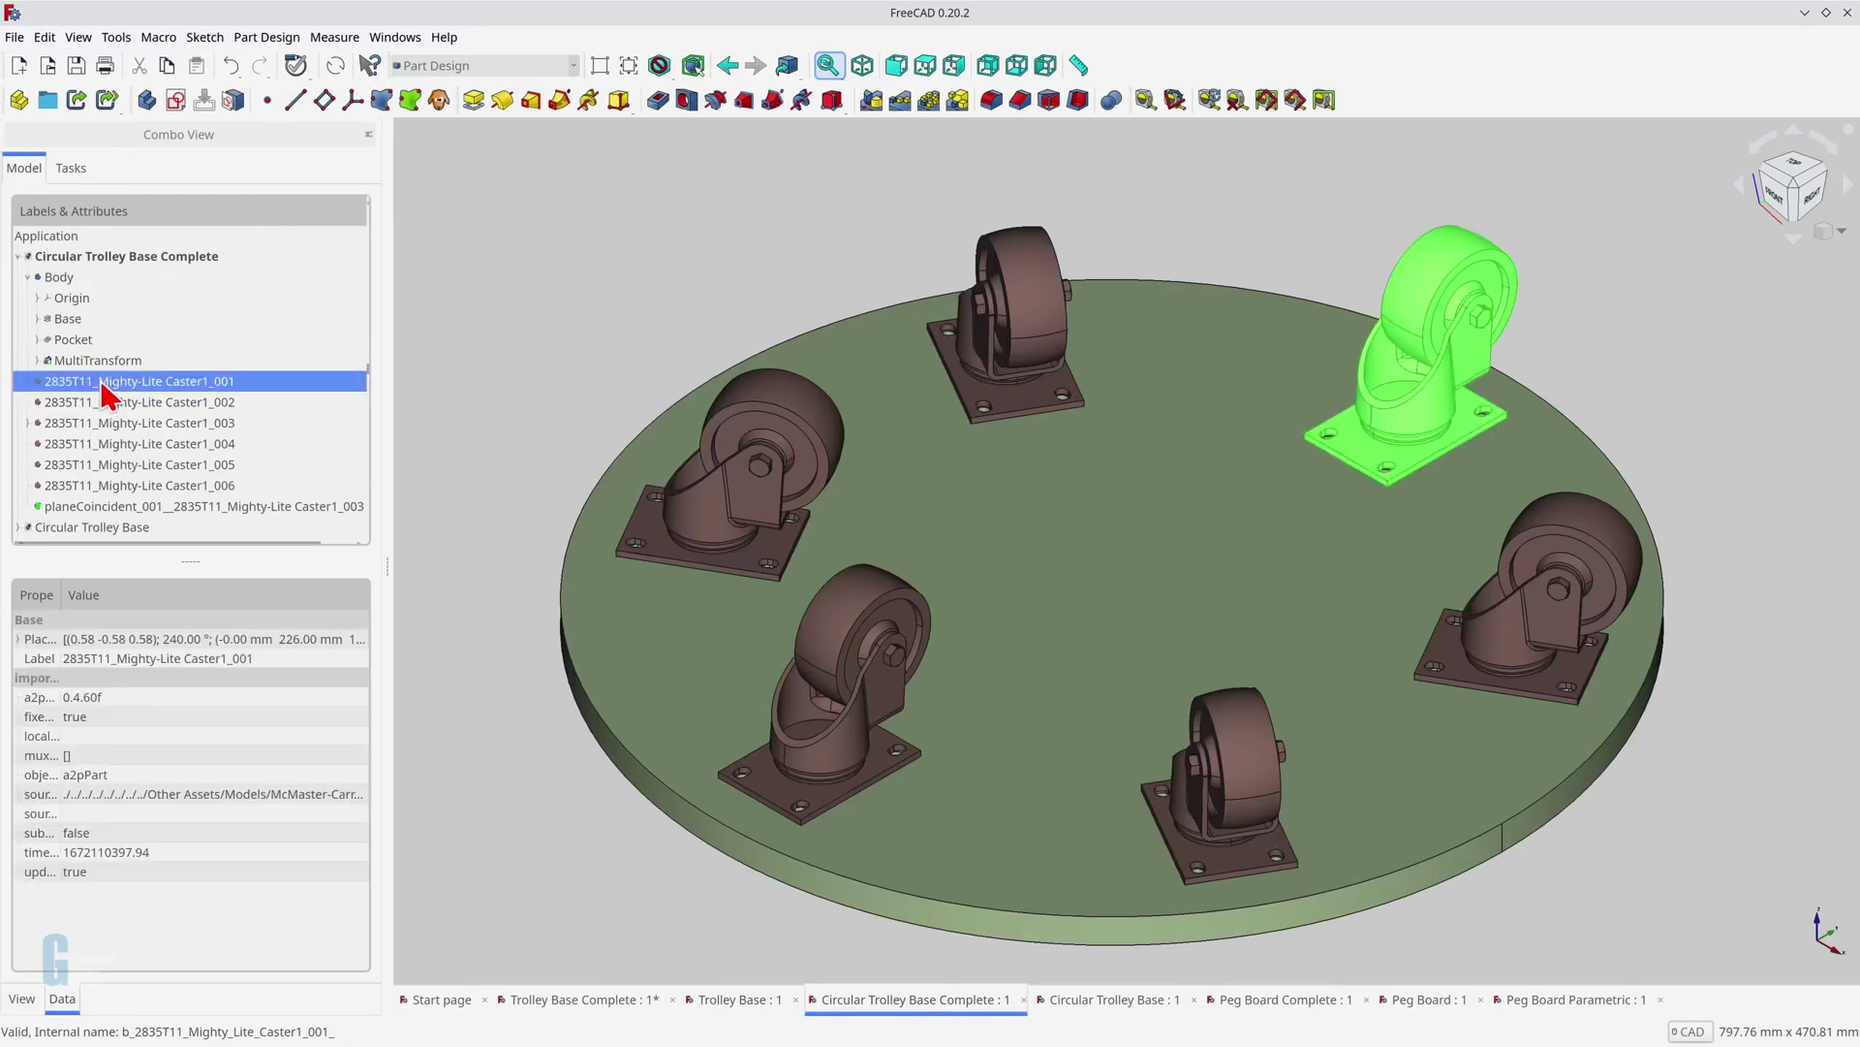
Step: Hide and reshow all six casters, then switch to the Circular Trolley Base document
{"action": "left_click", "coordinate": [111, 488], "text": "shift"}
{"action": "key", "text": "space"}
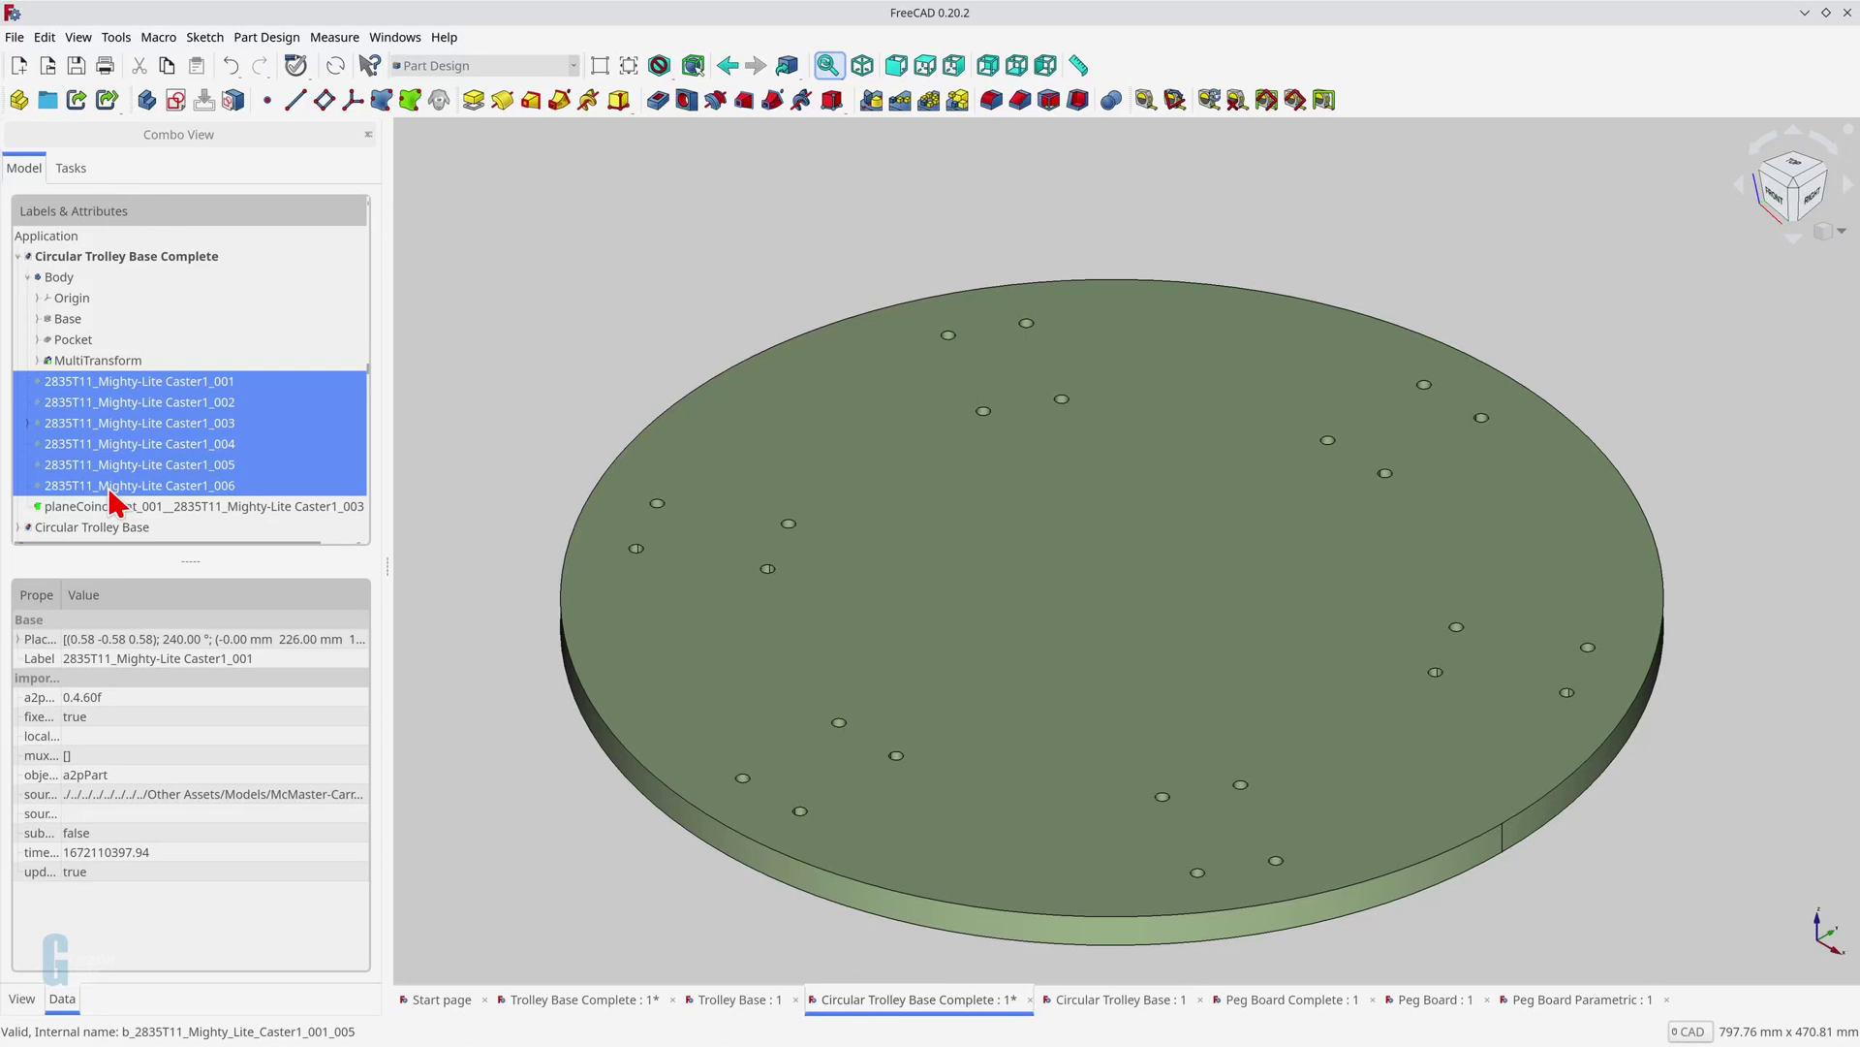
{"action": "key", "text": "space"}
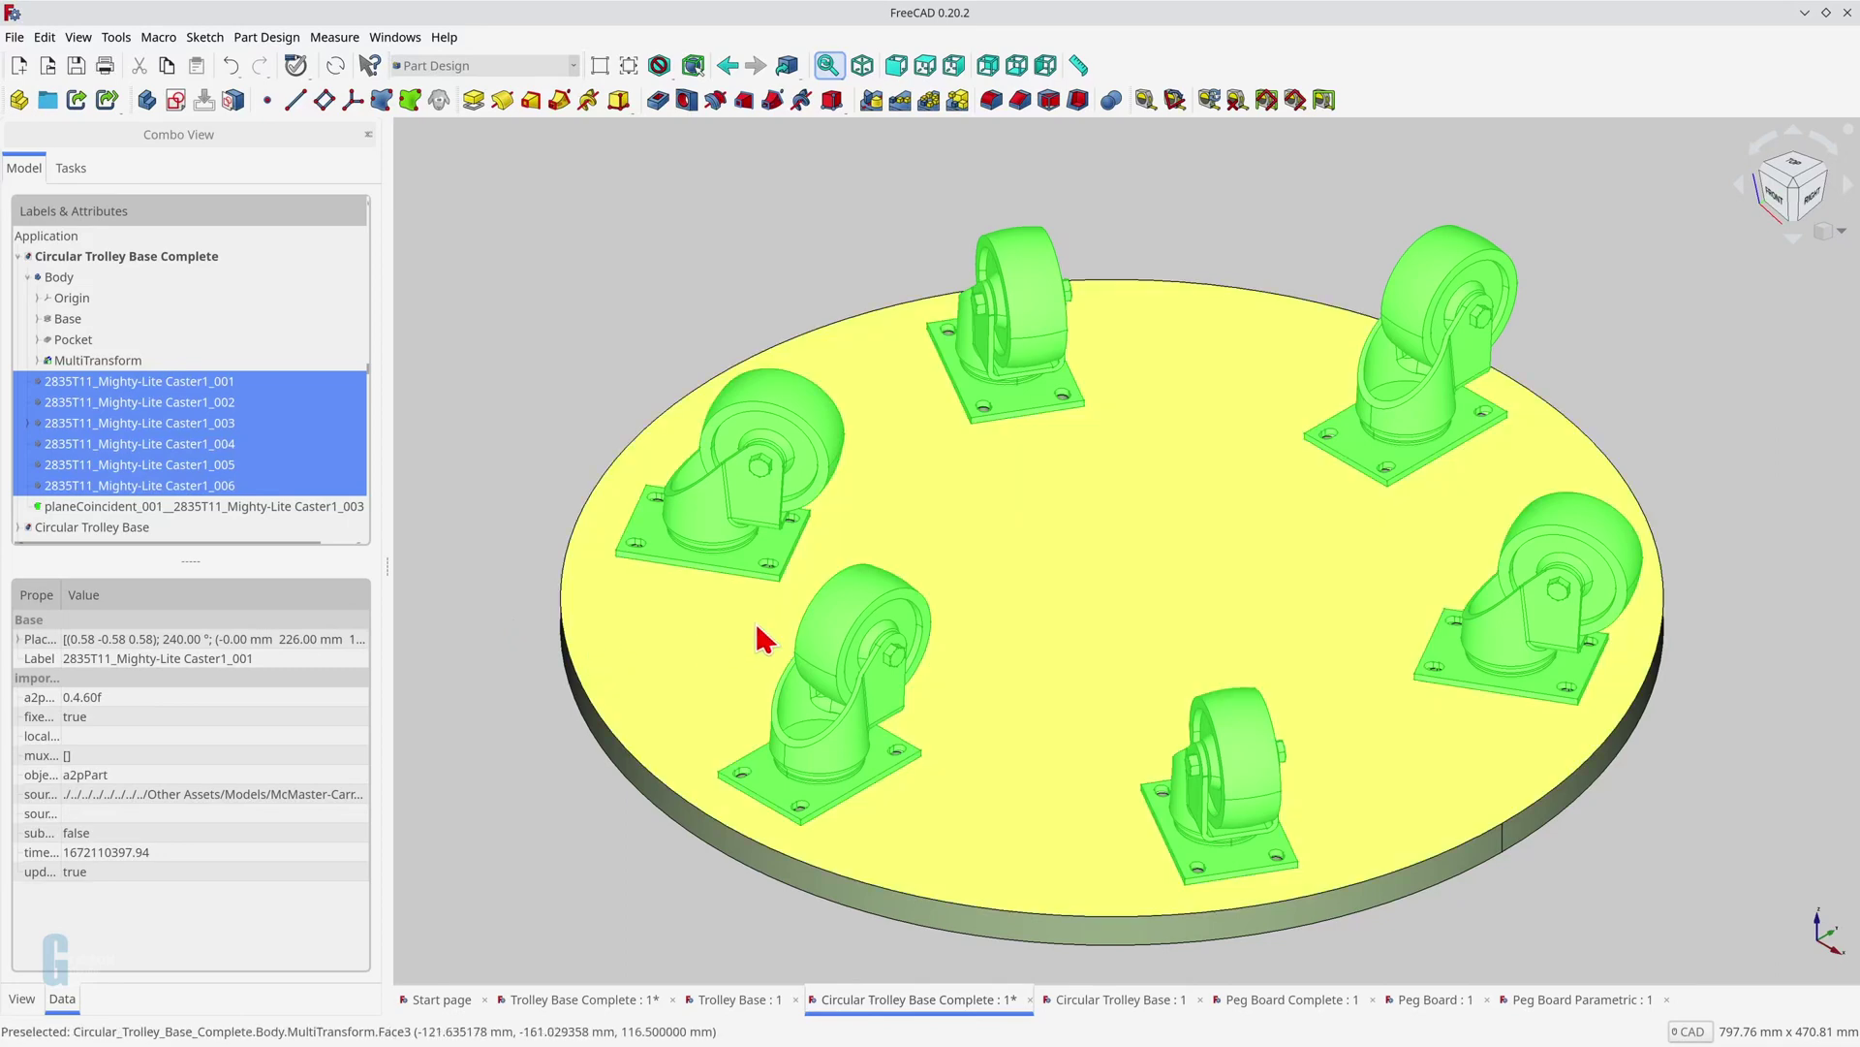
{"action": "left_click", "coordinate": [1122, 1003]}
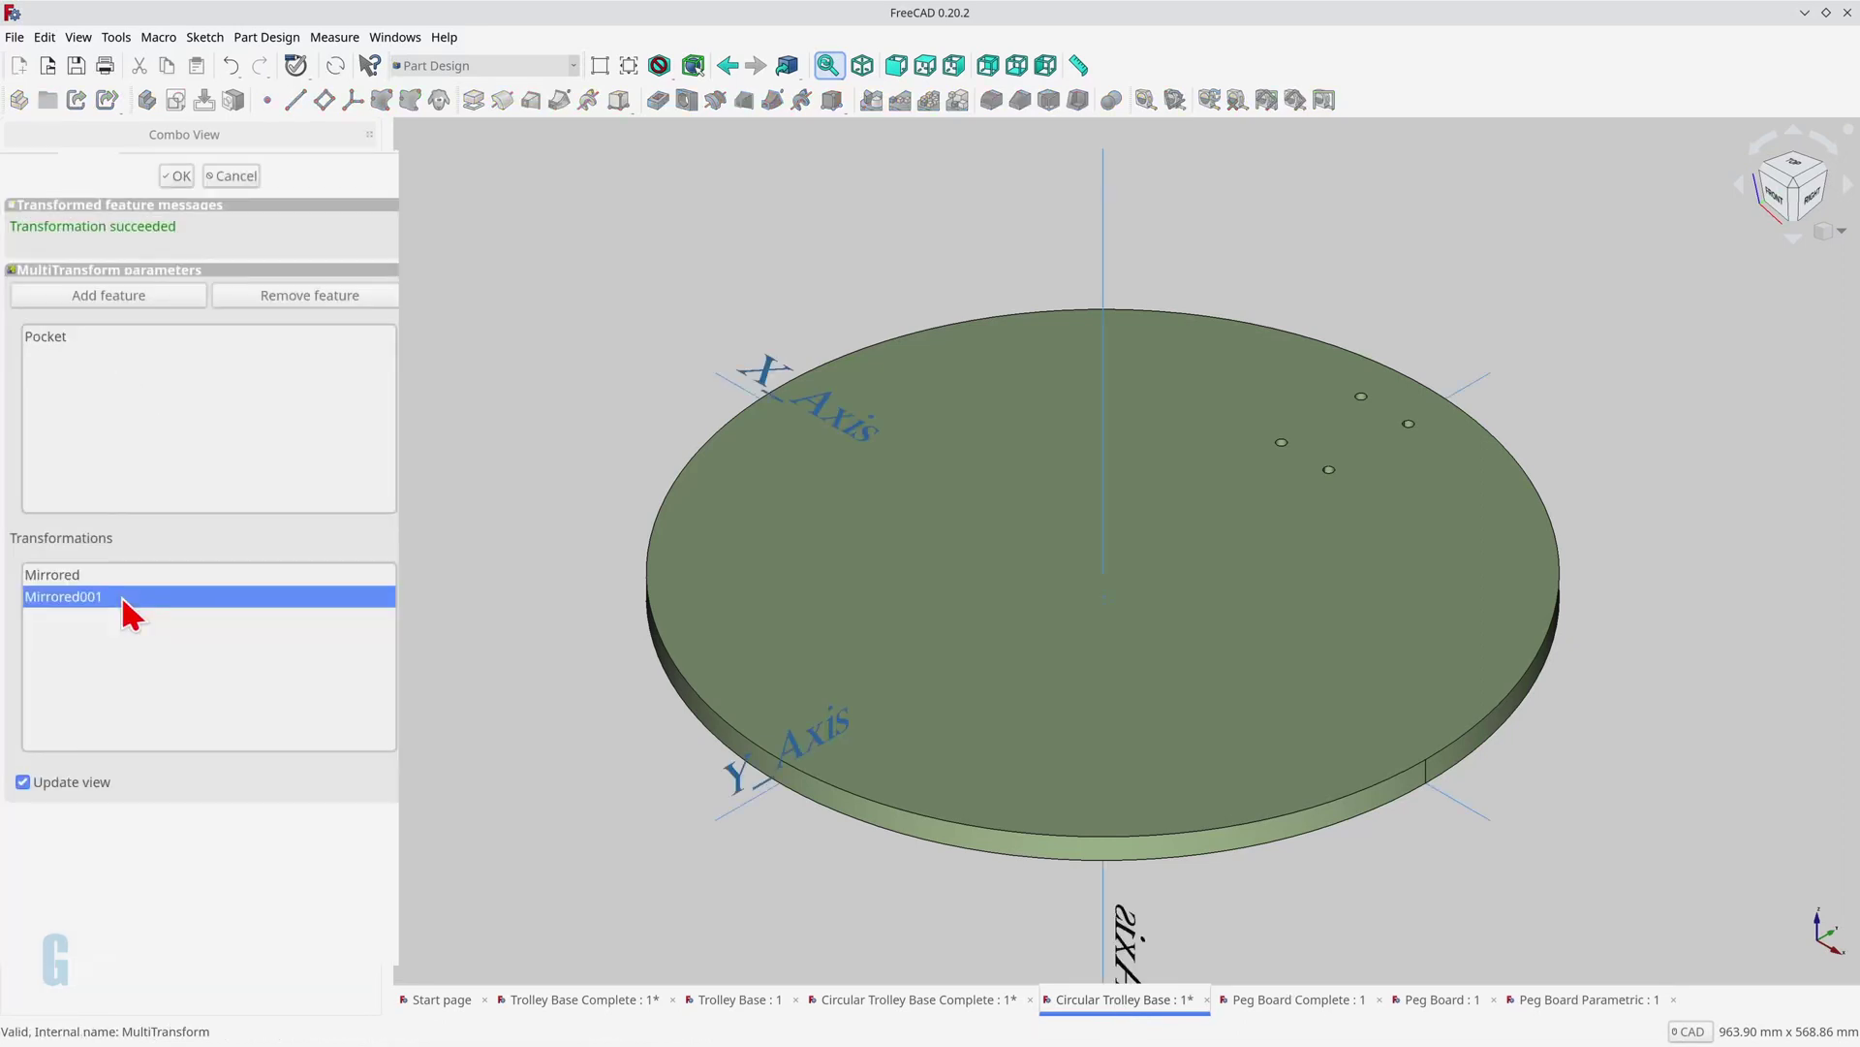
Step: Add a 6-occurrence polar pattern around the Base Z axis and finish the MultiTransform
{"action": "right_click", "coordinate": [115, 694]}
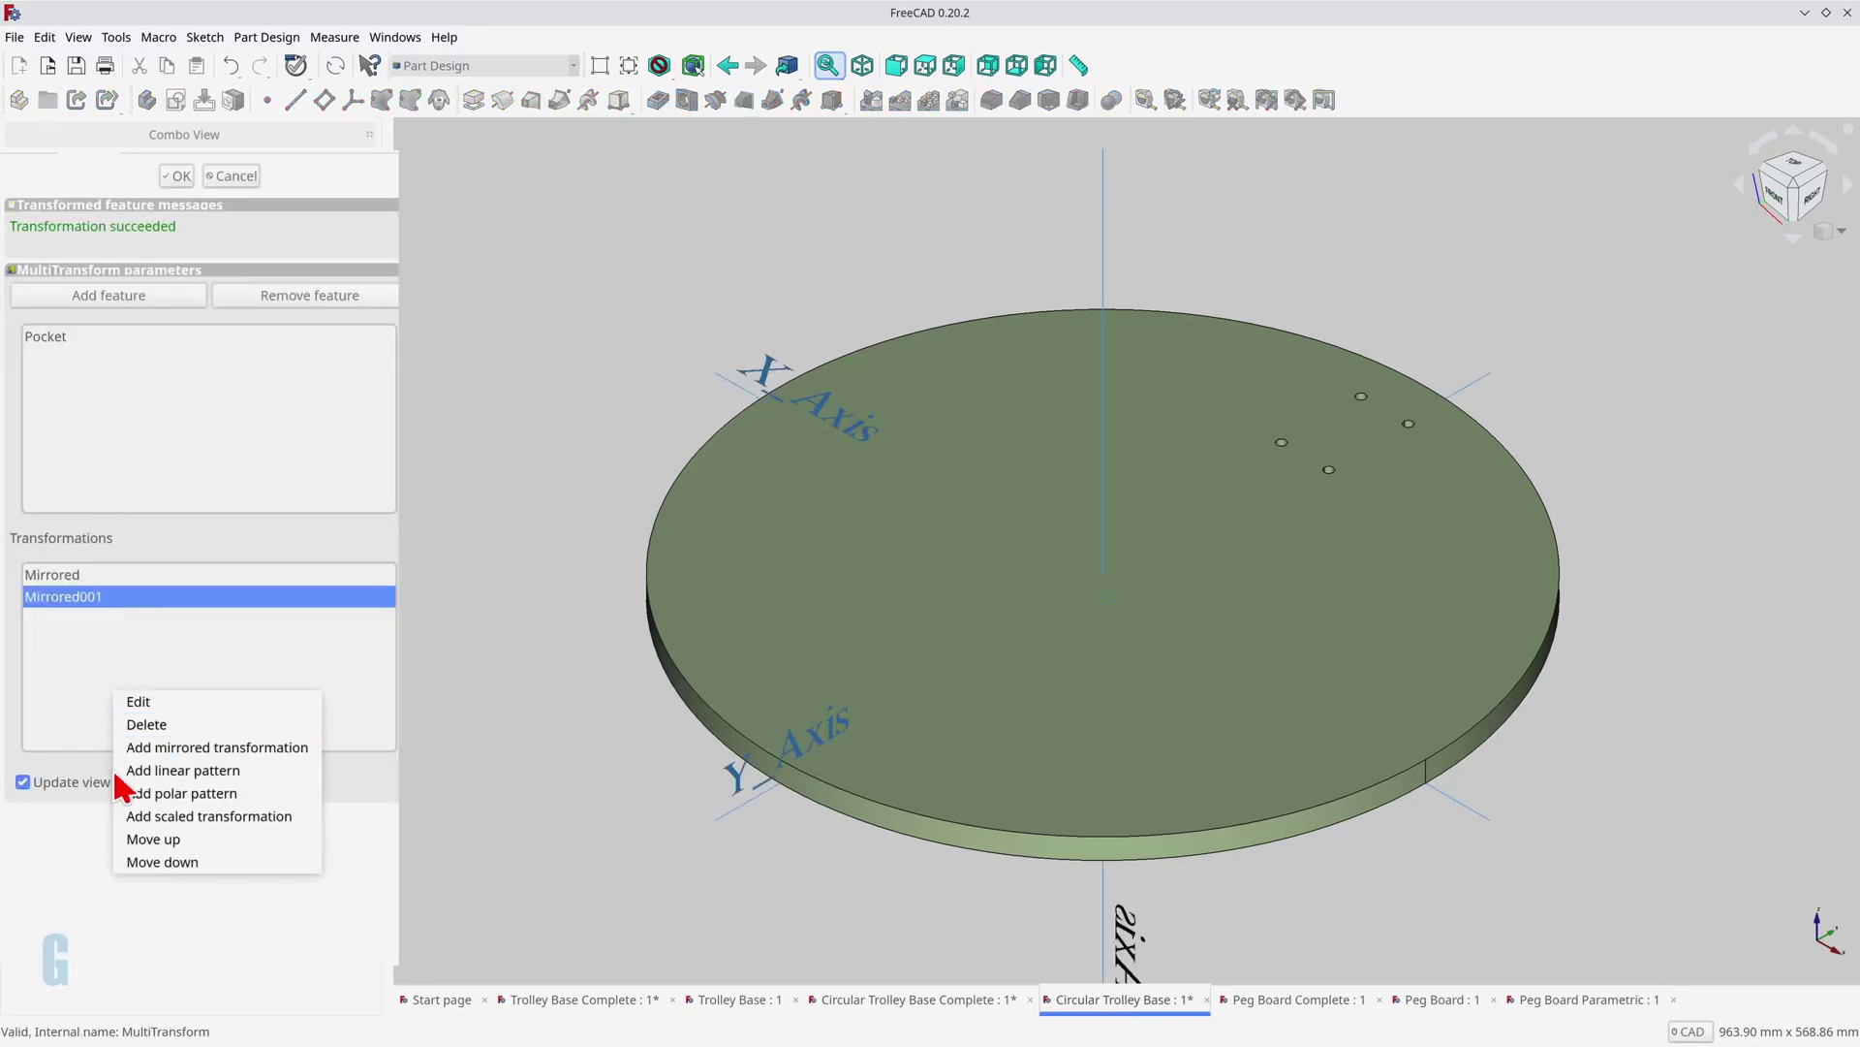
{"action": "left_click", "coordinate": [162, 795]}
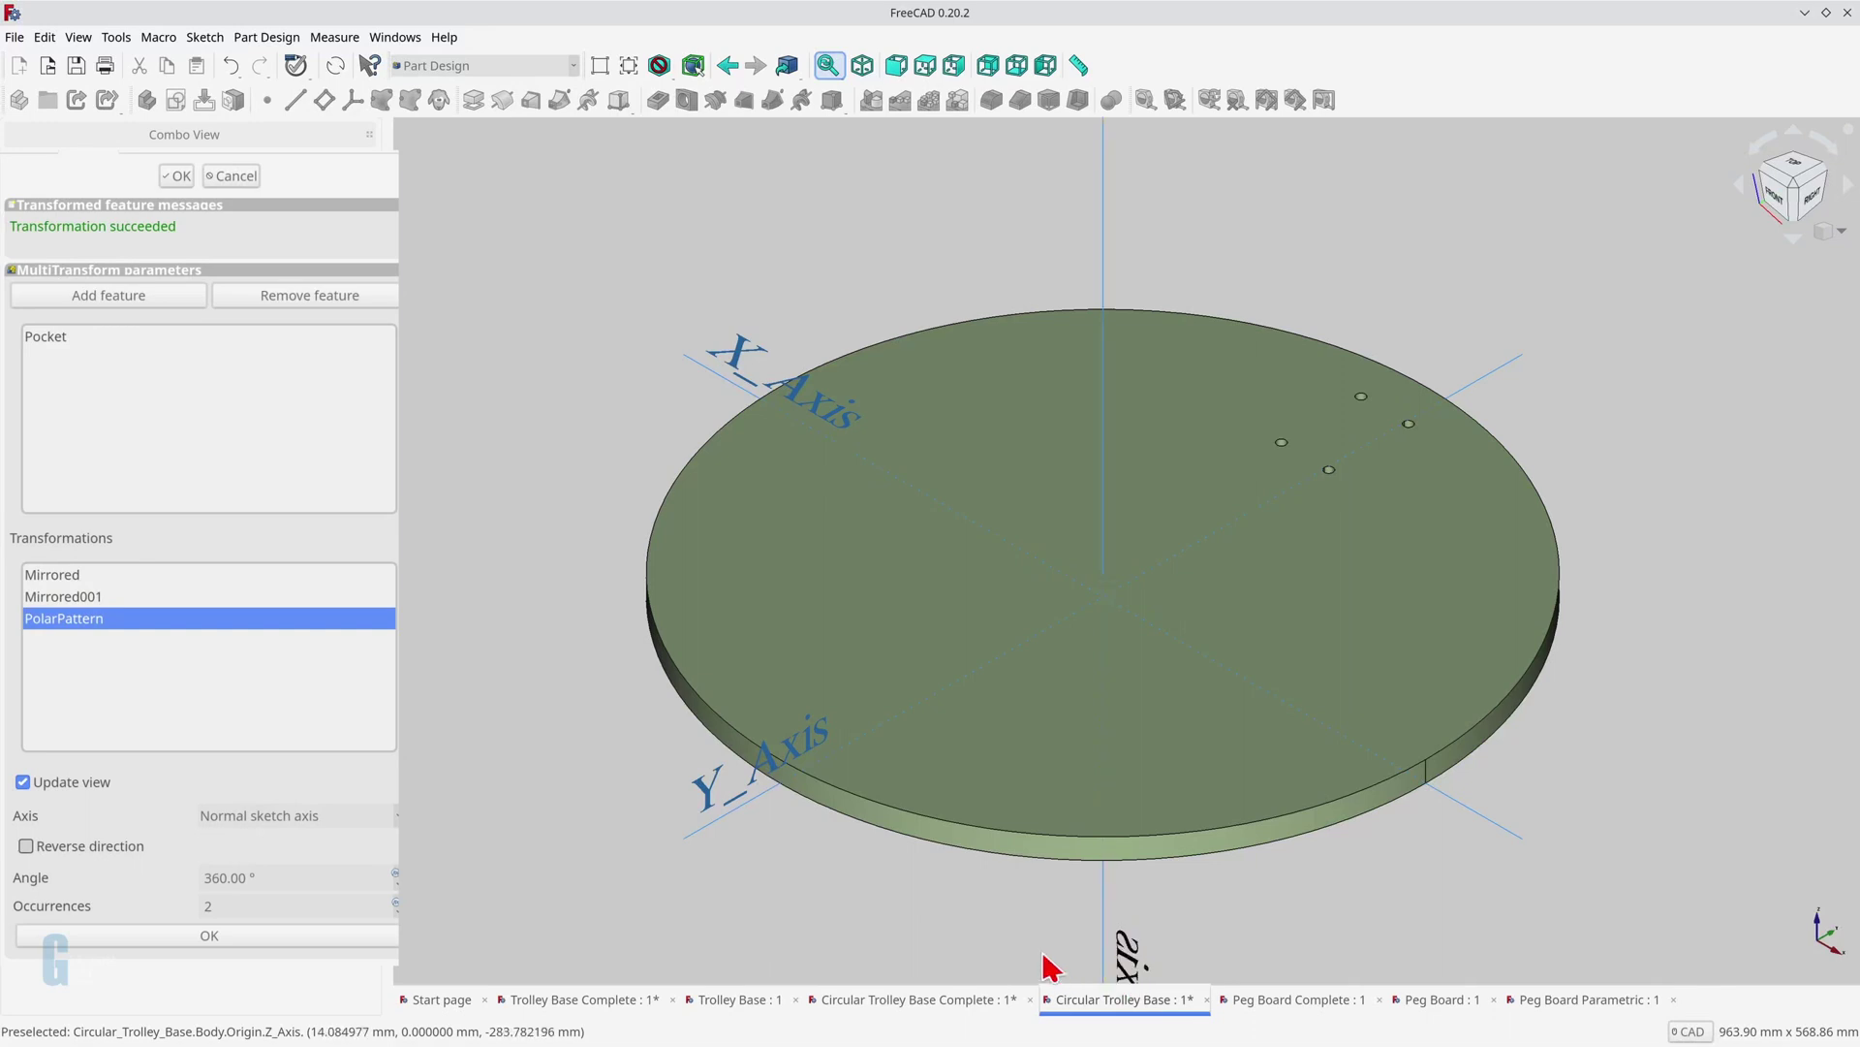
{"action": "left_click", "coordinate": [395, 817]}
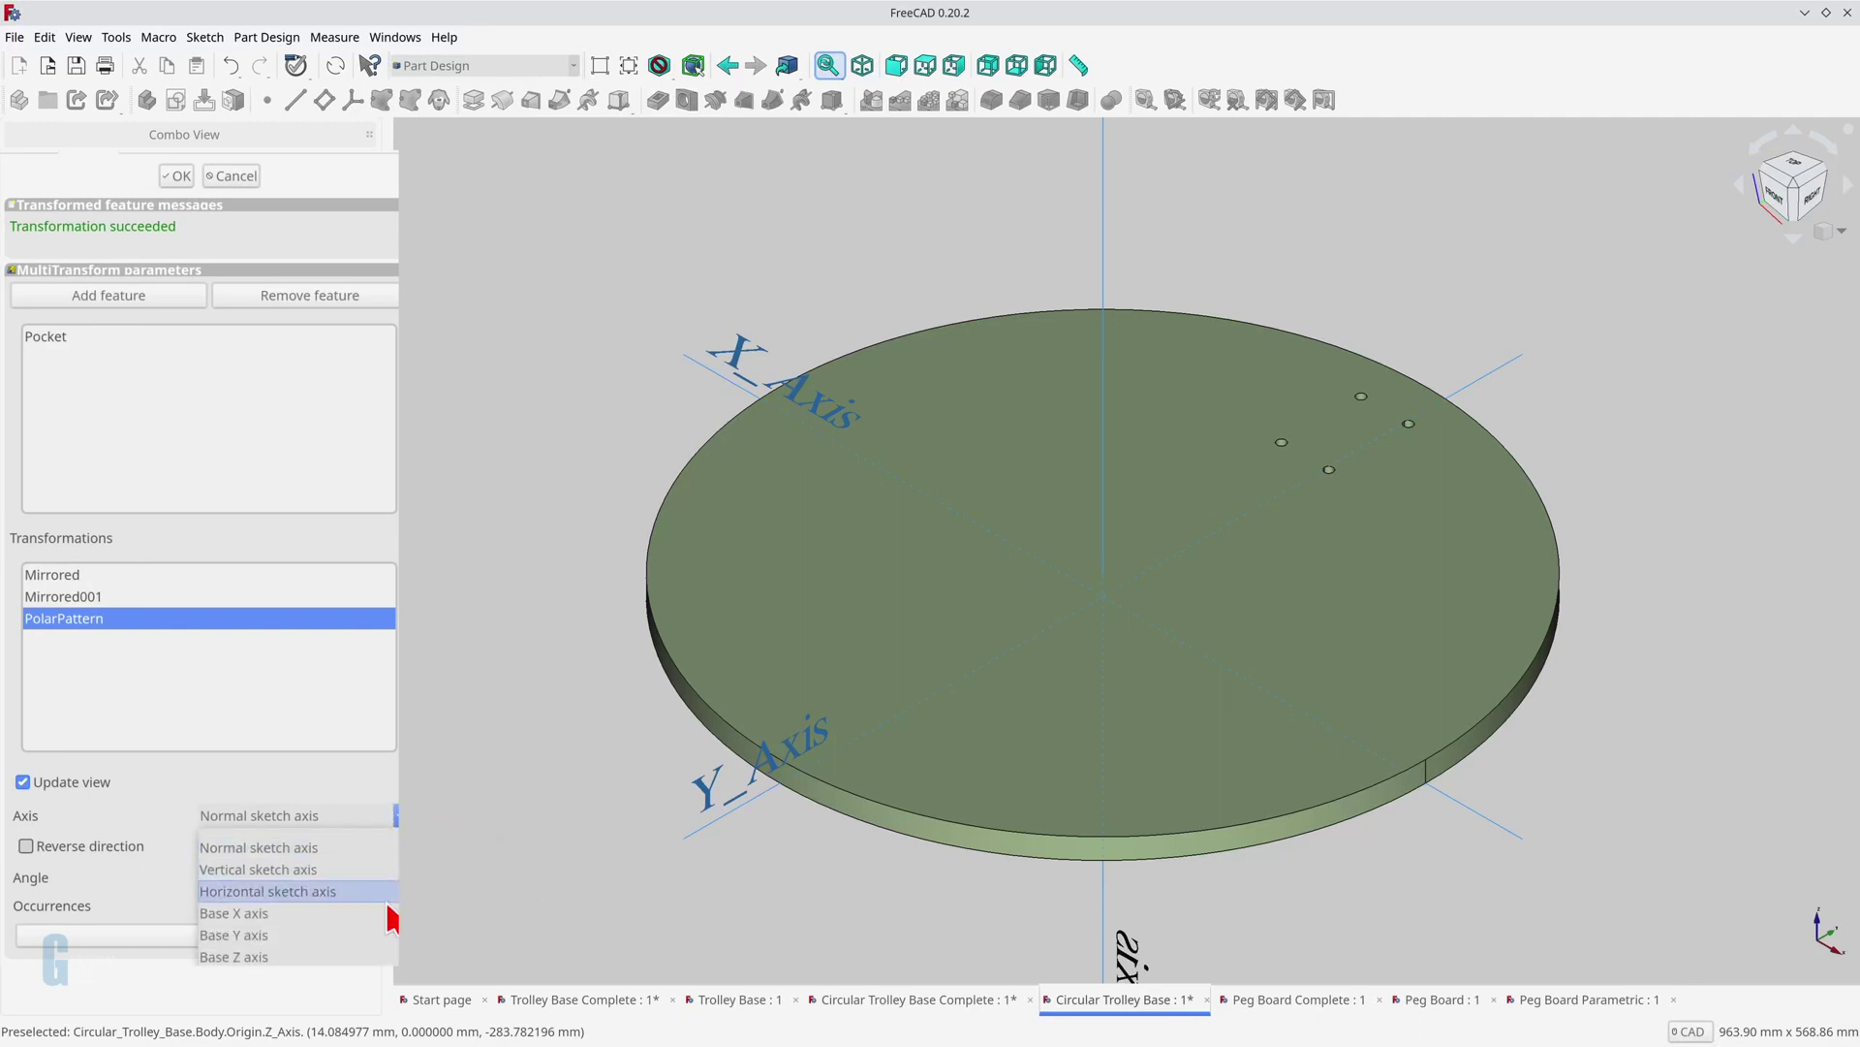
{"action": "left_click", "coordinate": [382, 957]}
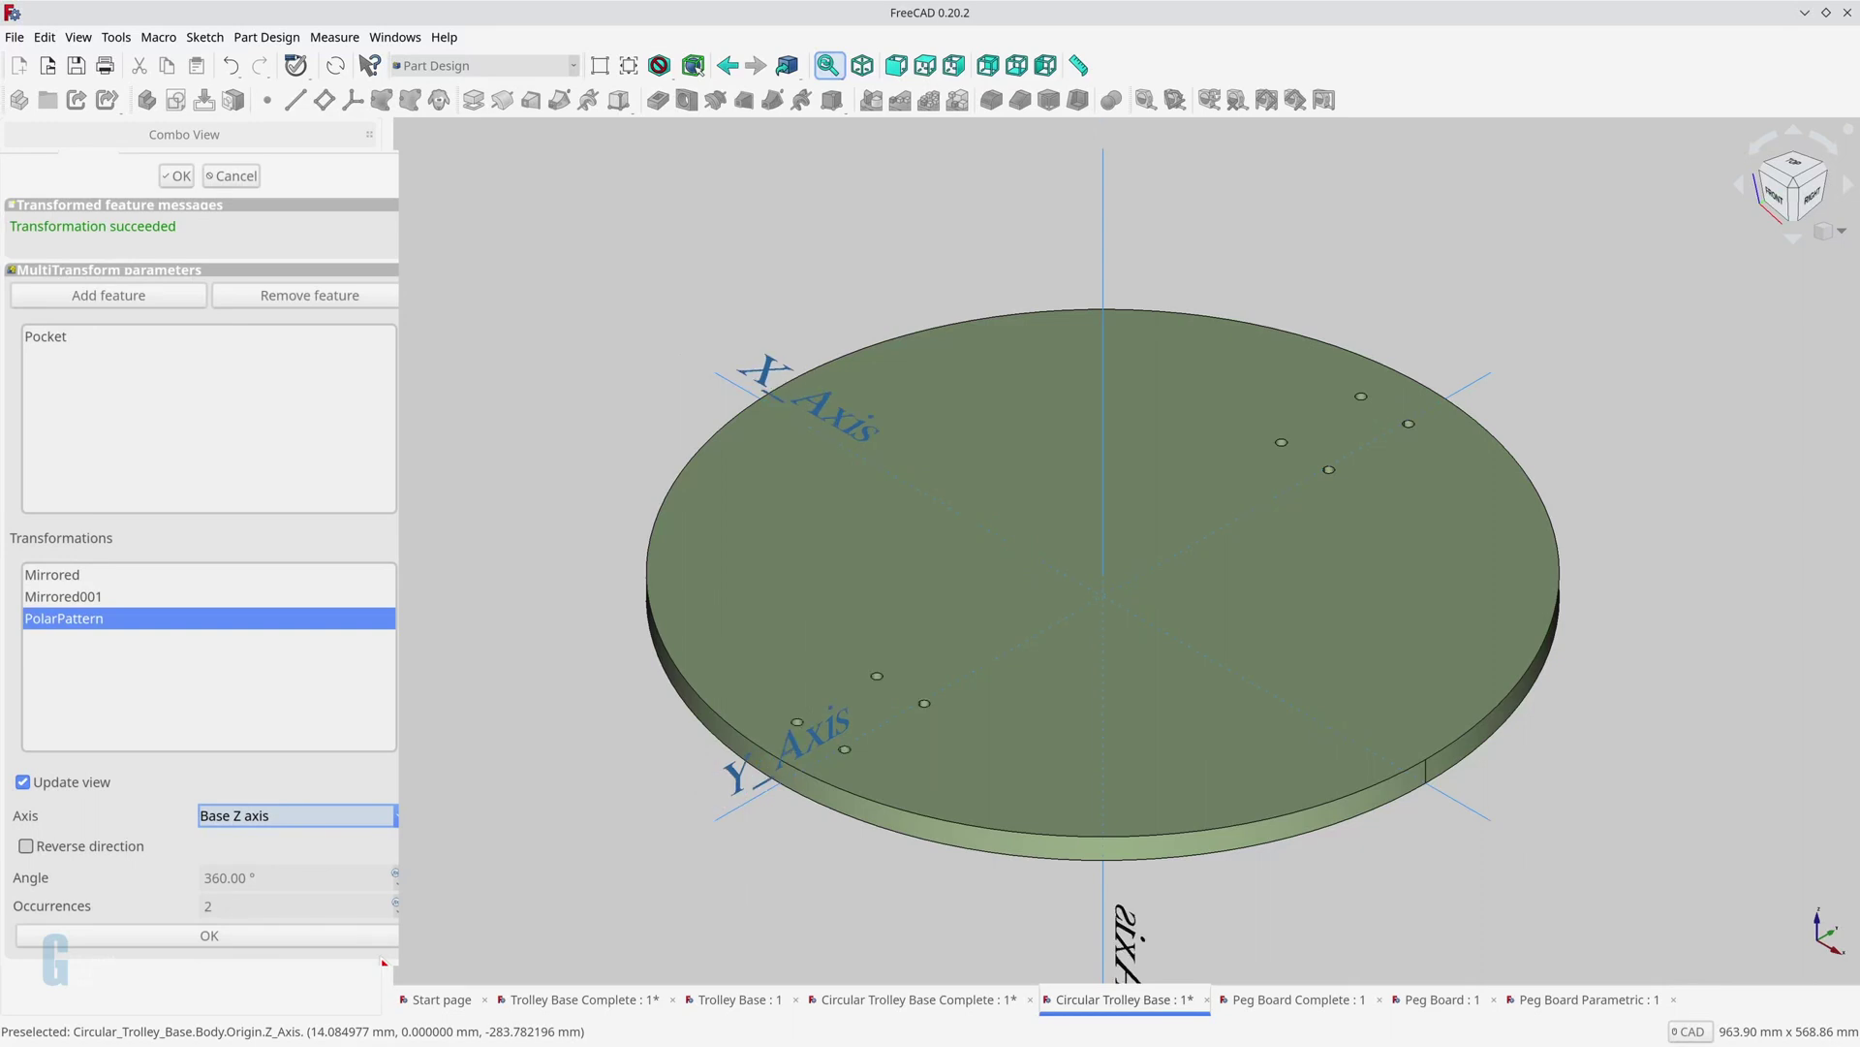
{"action": "left_click", "coordinate": [310, 906]}
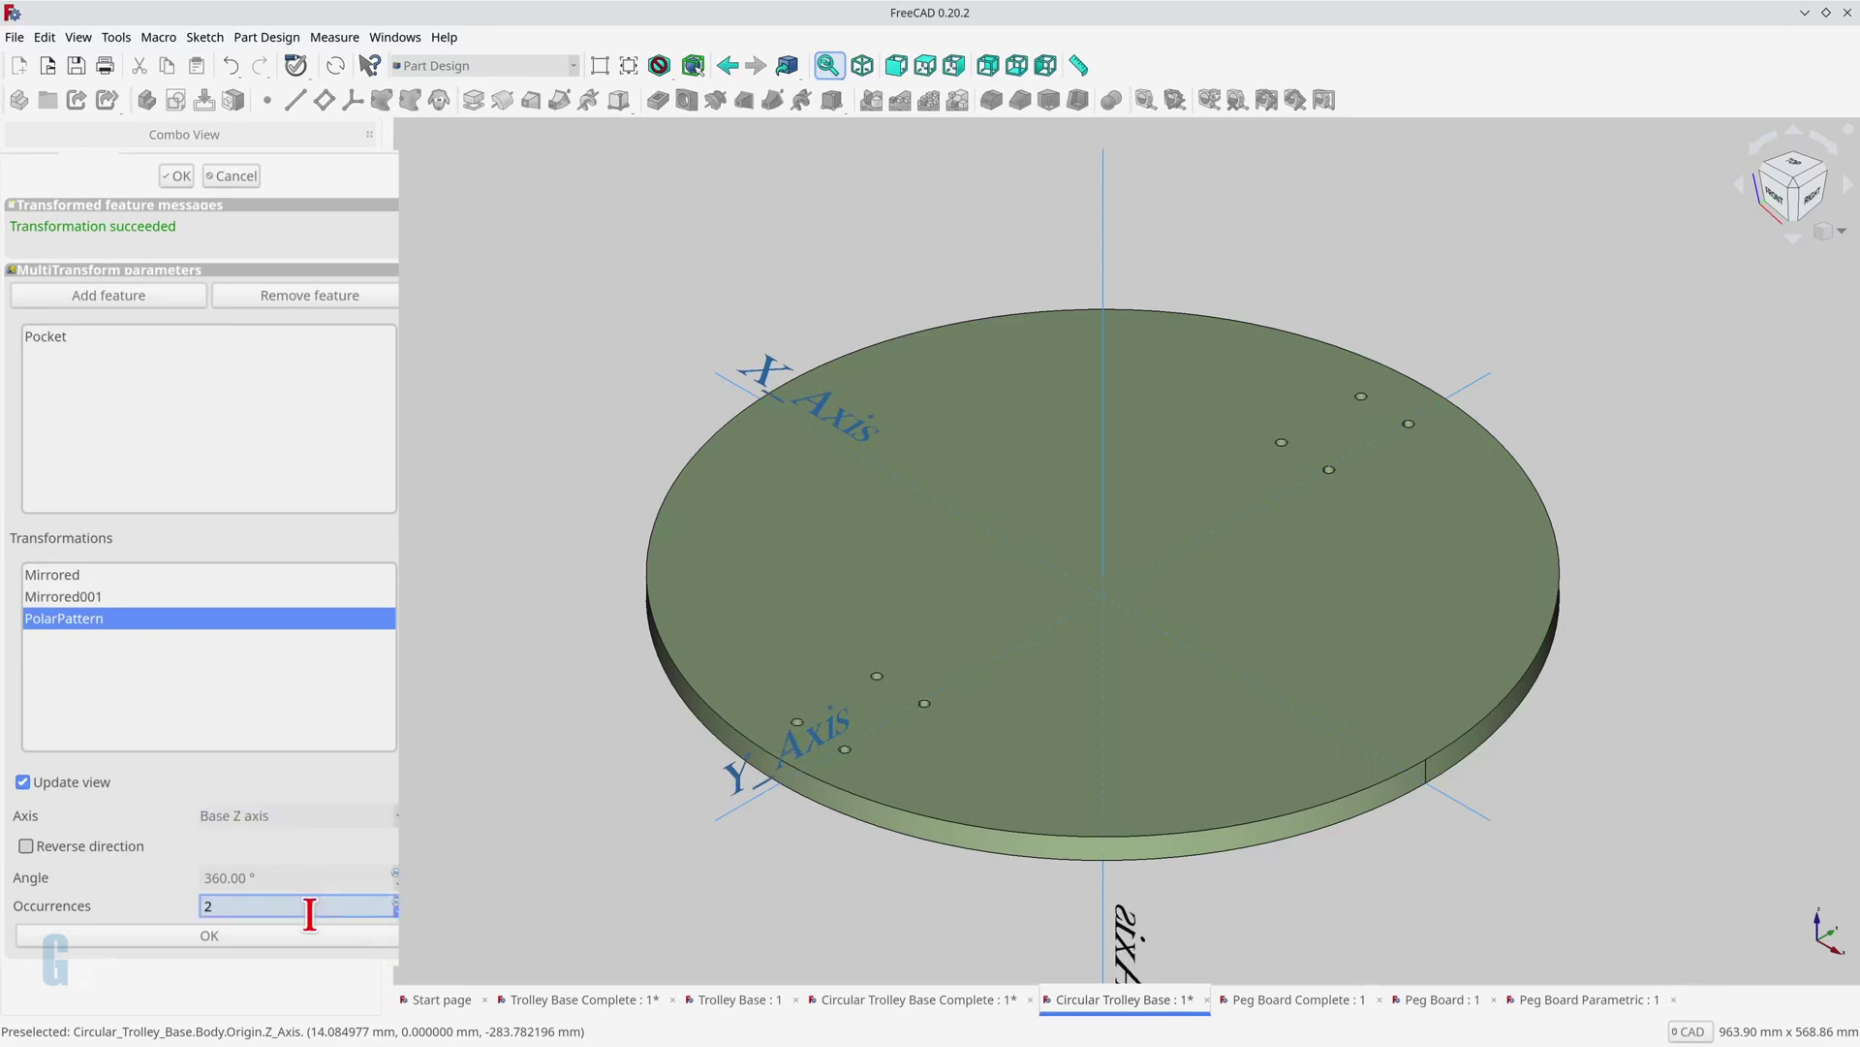
{"action": "type", "text": "6"}
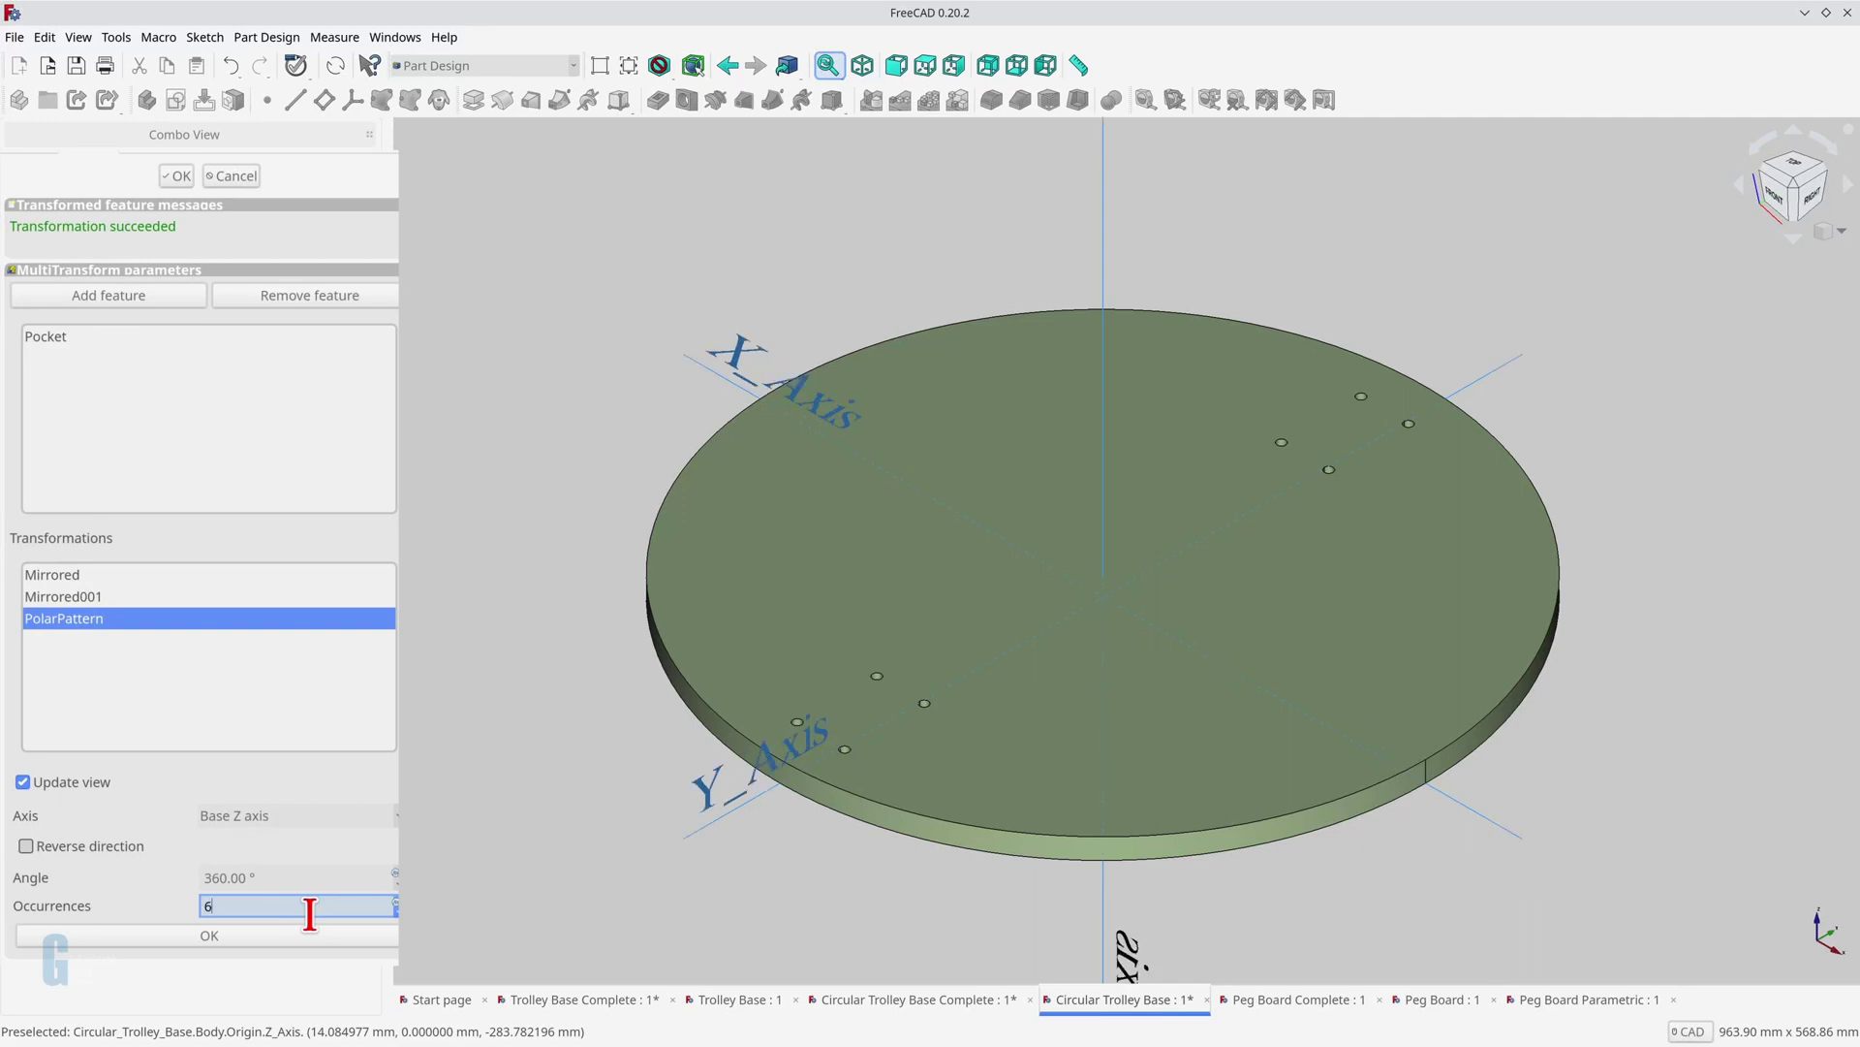
{"action": "left_click", "coordinate": [209, 935]}
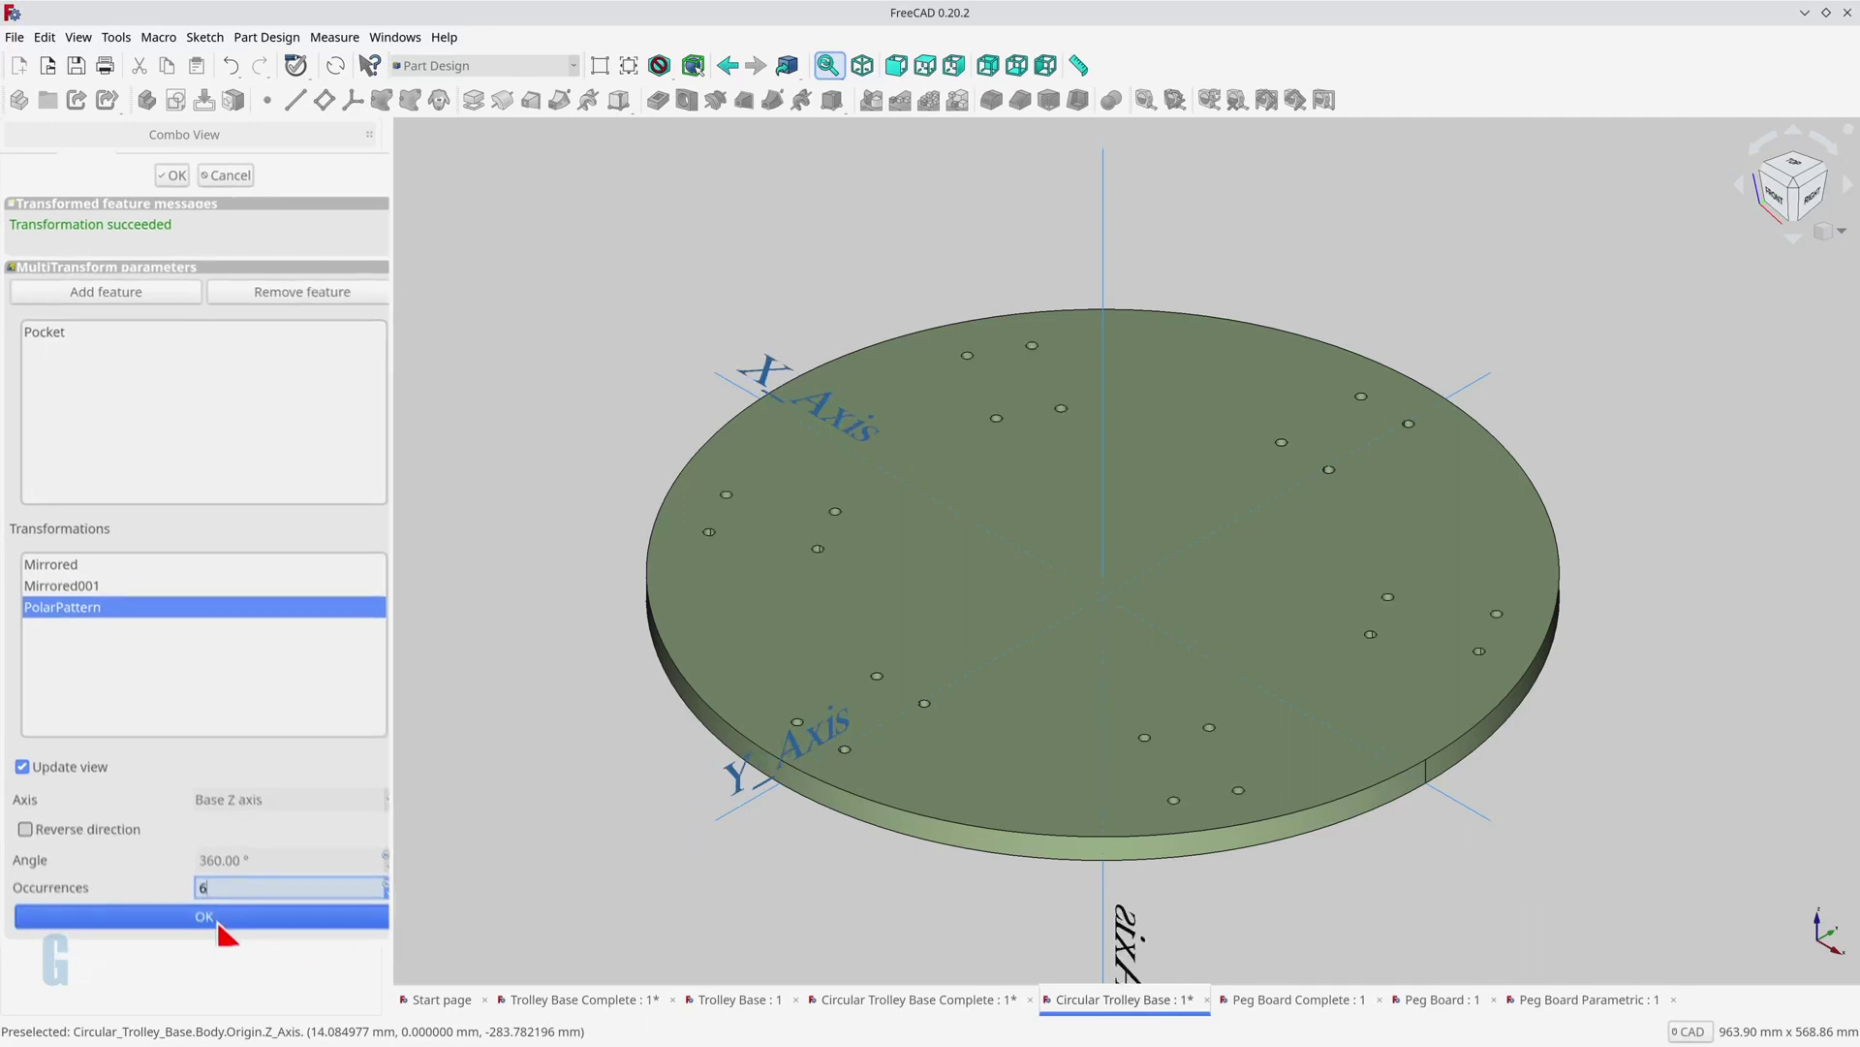
{"action": "left_click", "coordinate": [1281, 1004]}
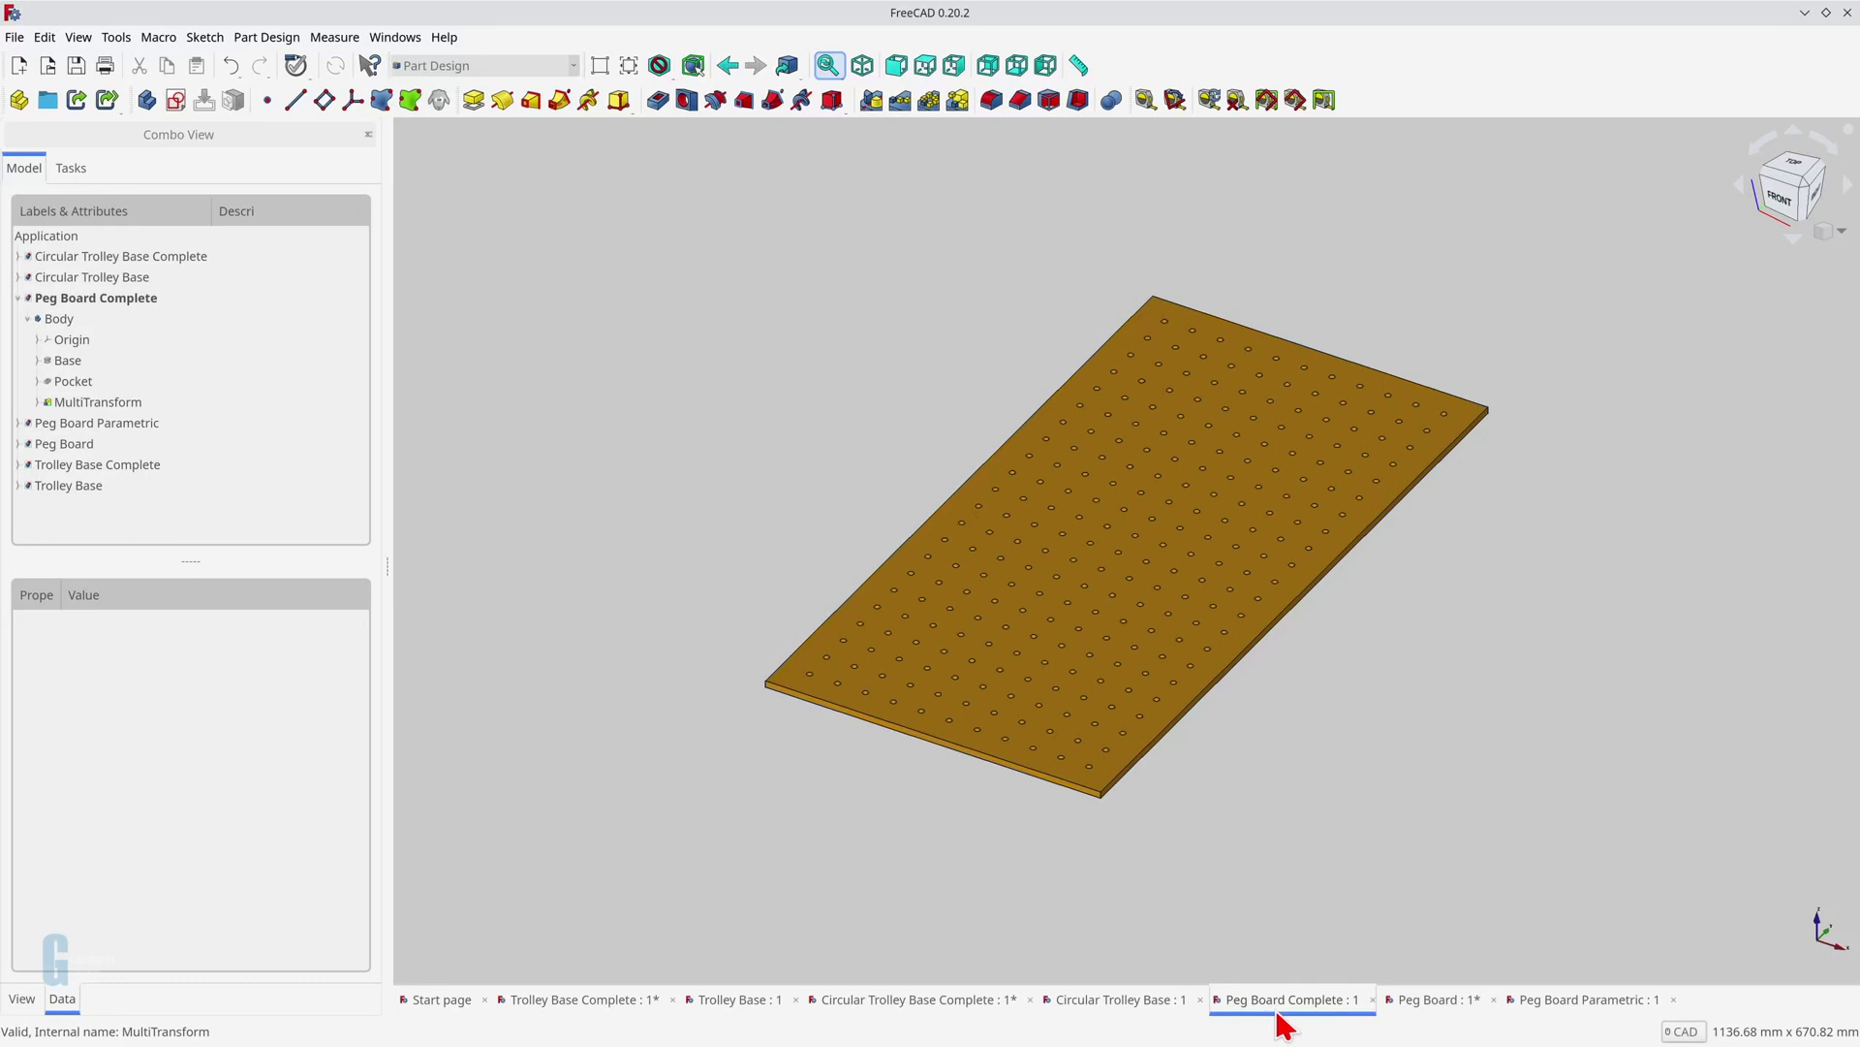
Step: Switch to the Peg Board document with its single hole
{"action": "left_click", "coordinate": [1400, 1003]}
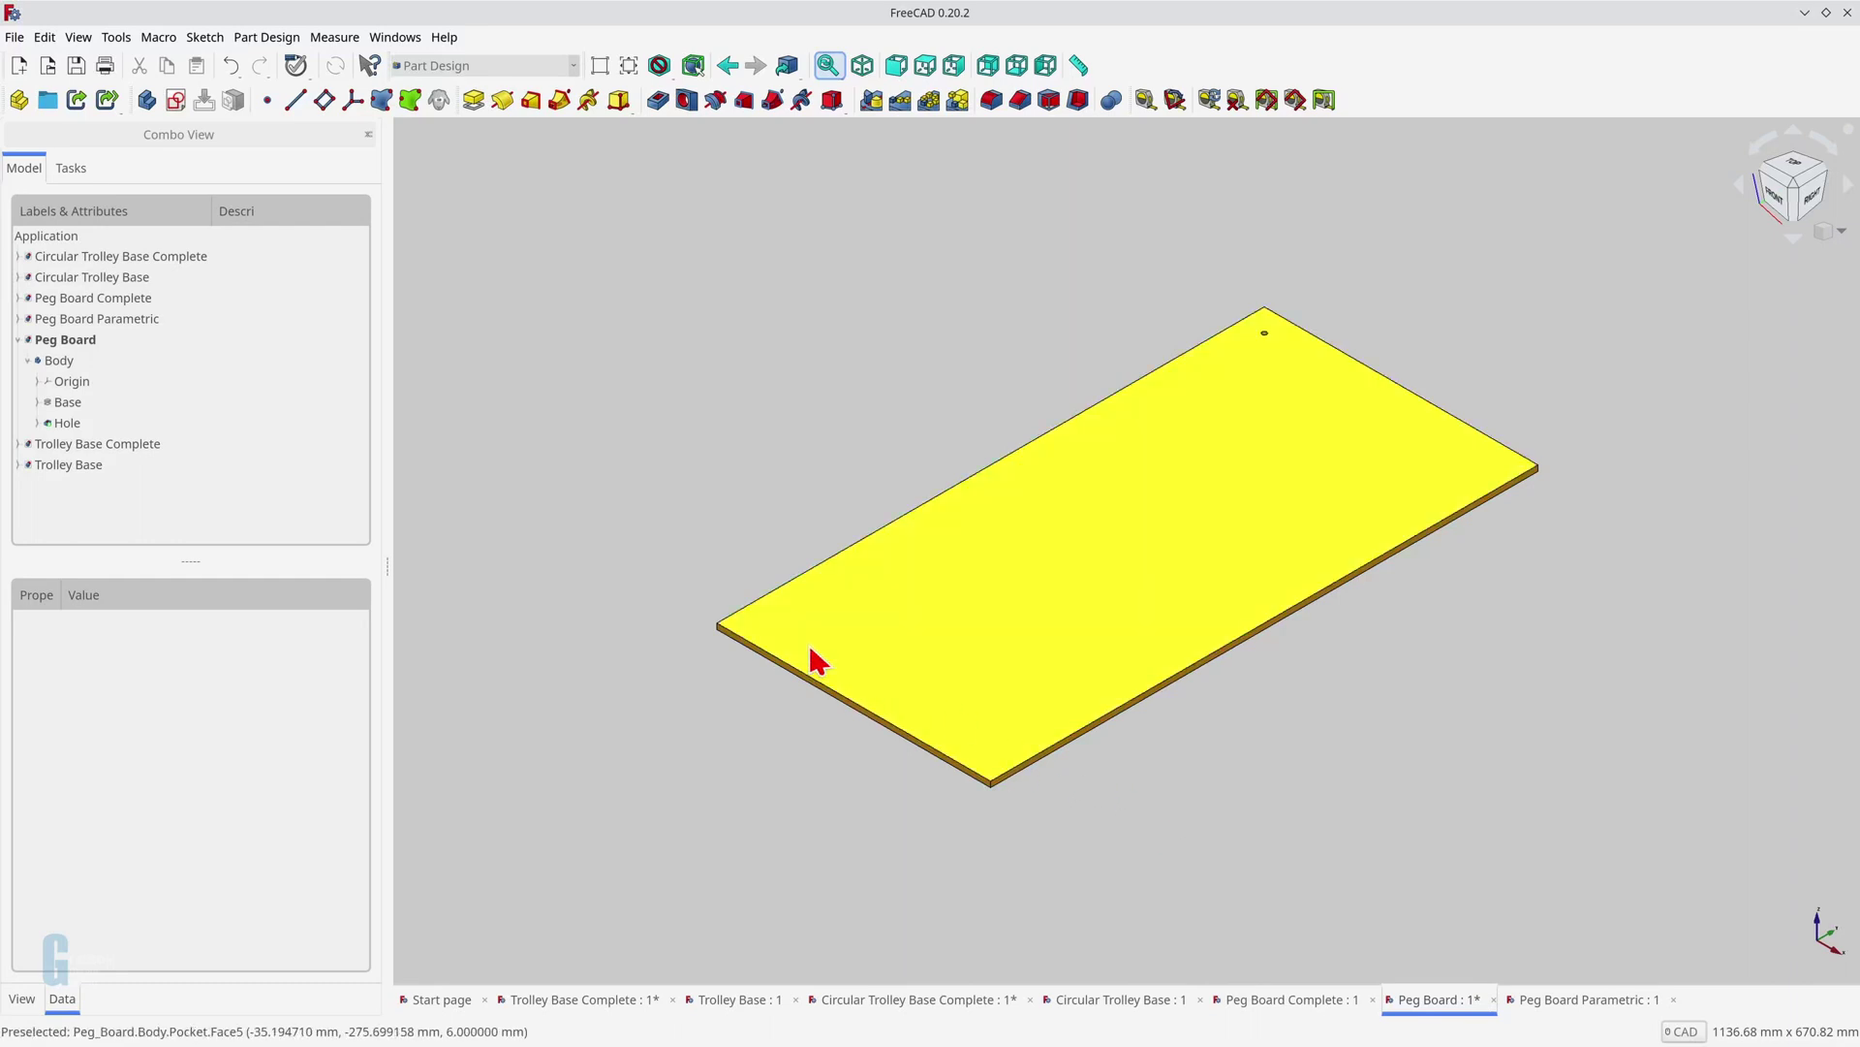
Step: Start a MultiTransform on the Hole with a linear pattern of 10 holes over 200 mm
{"action": "left_click", "coordinate": [51, 425]}
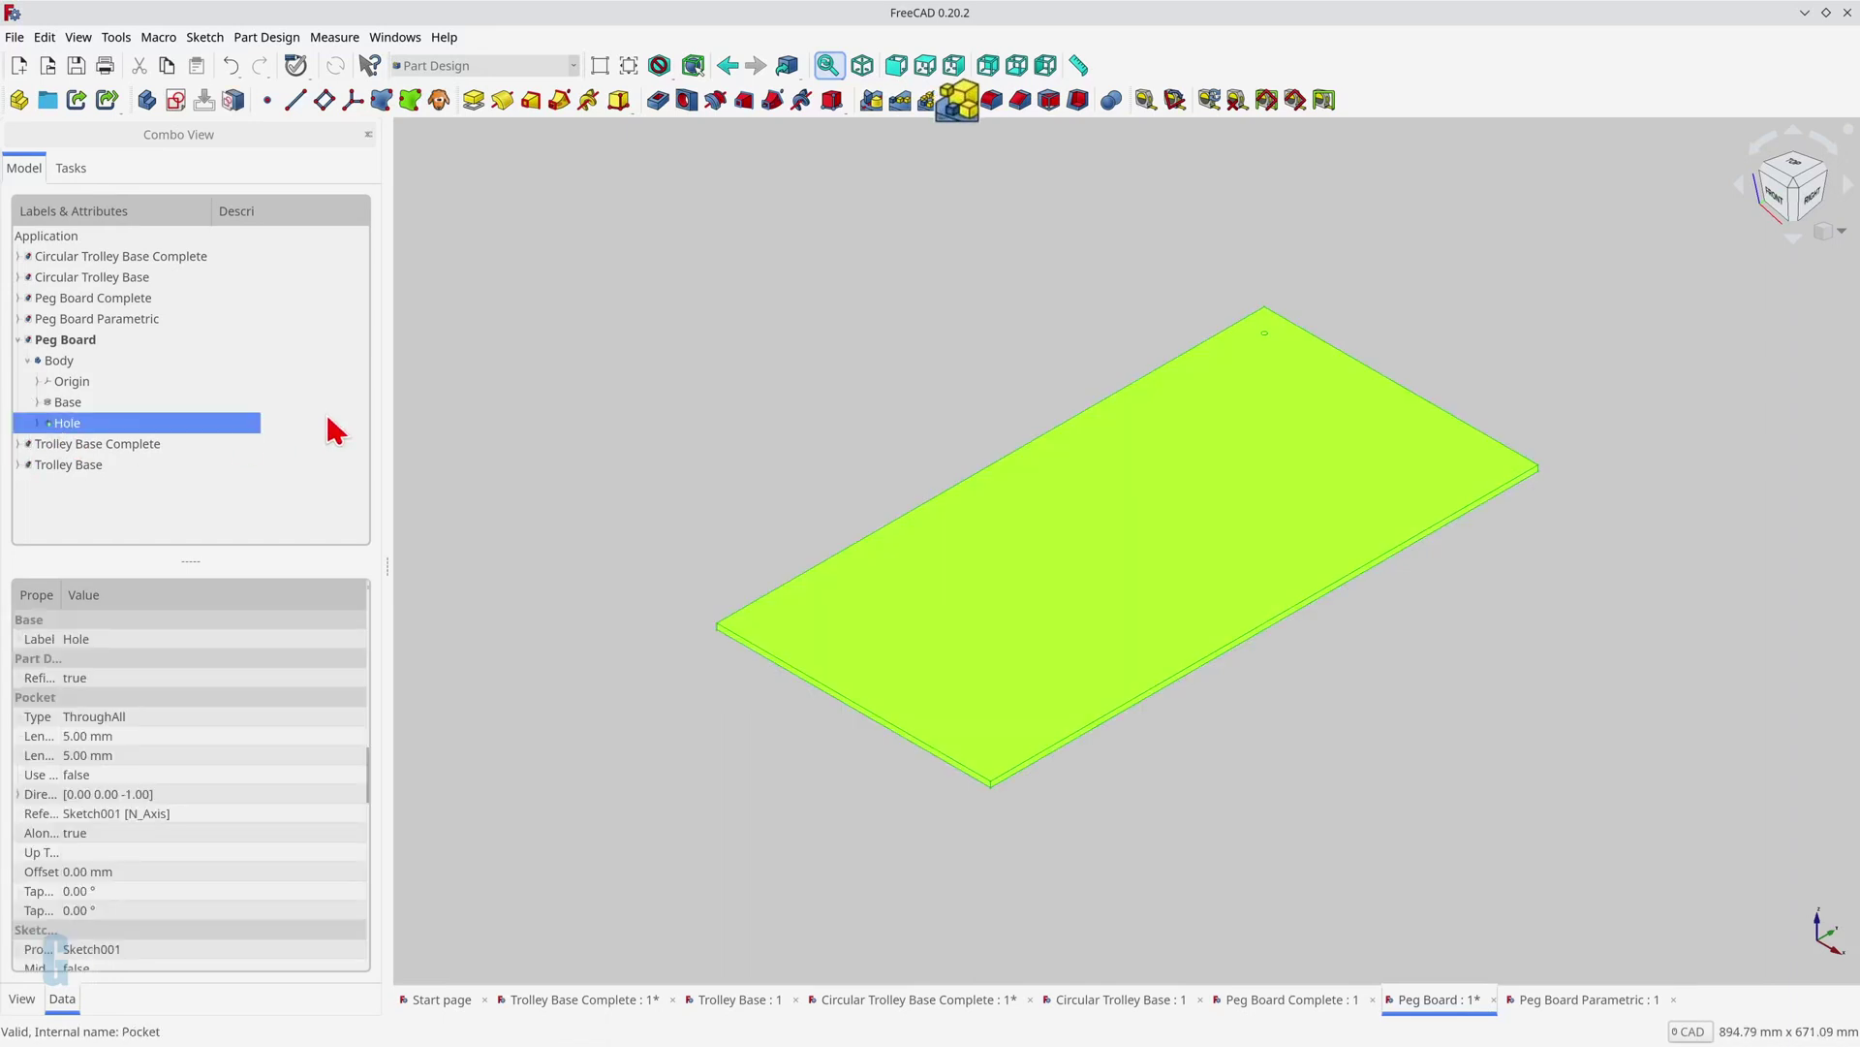
{"action": "left_click", "coordinate": [957, 116]}
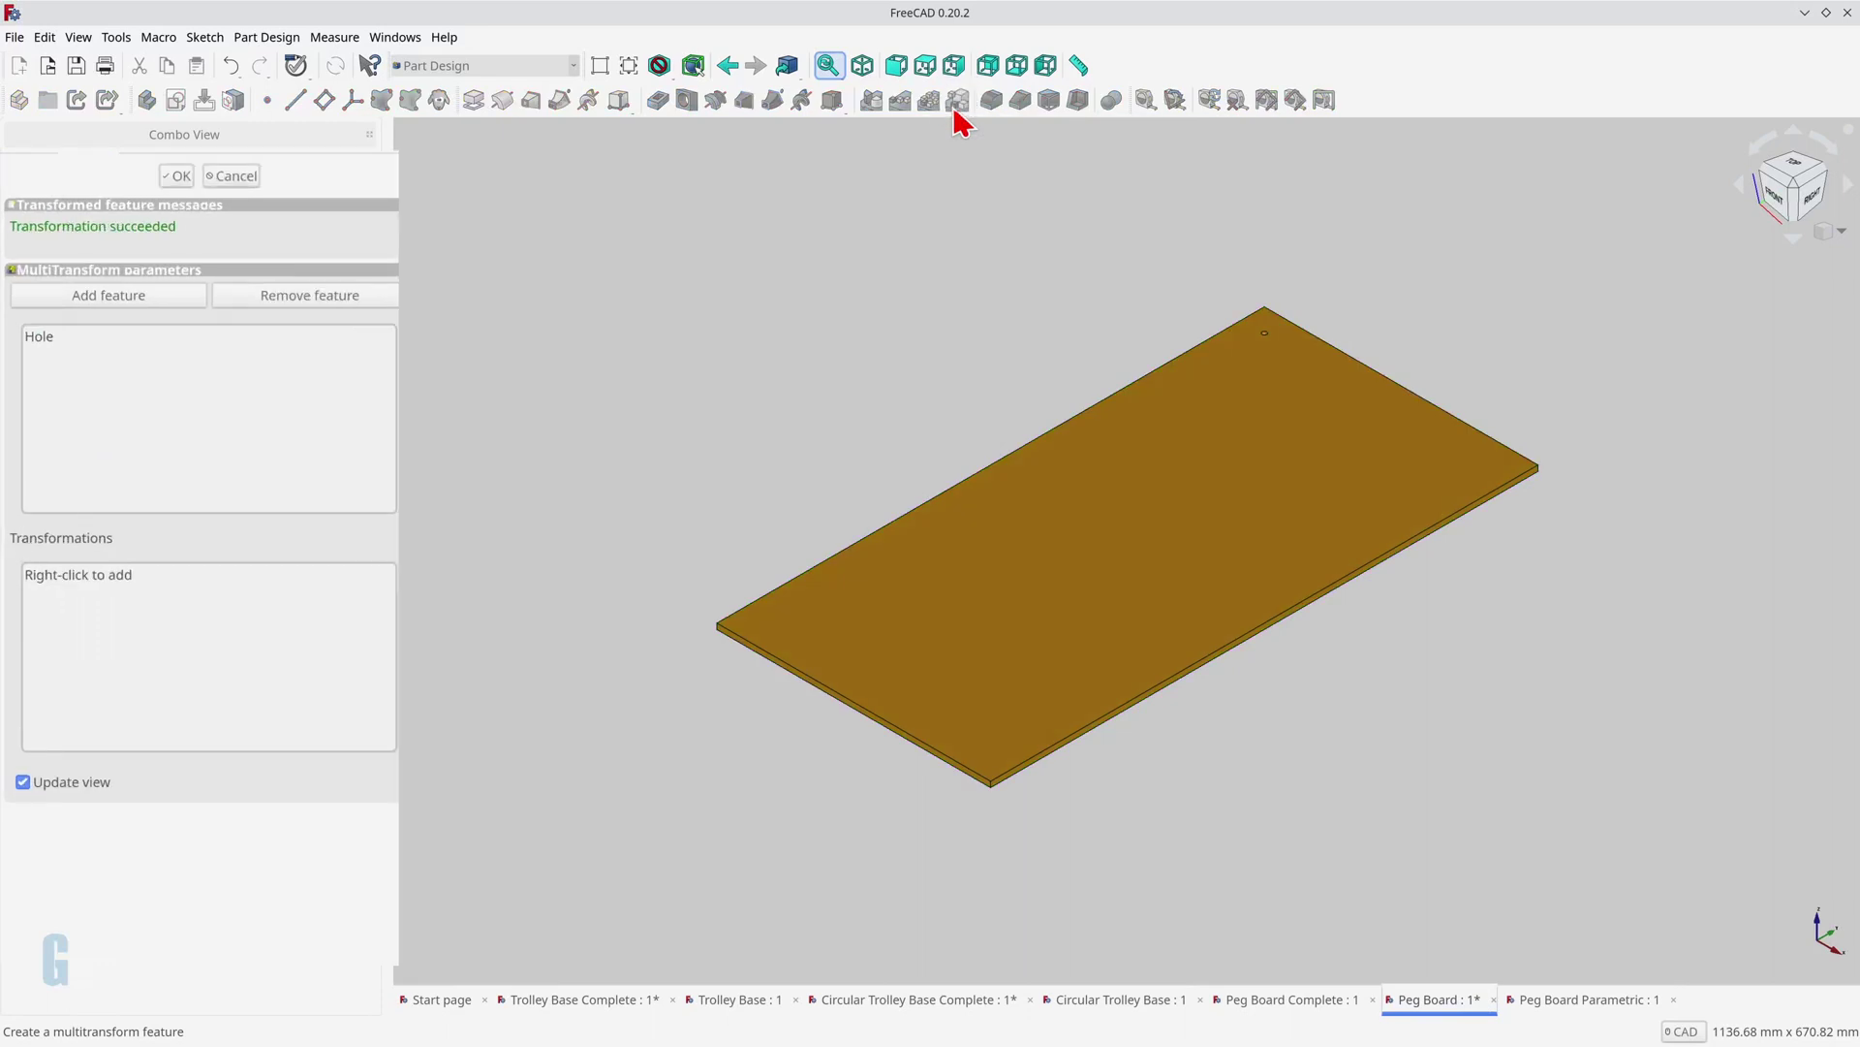
{"action": "right_click", "coordinate": [181, 602]}
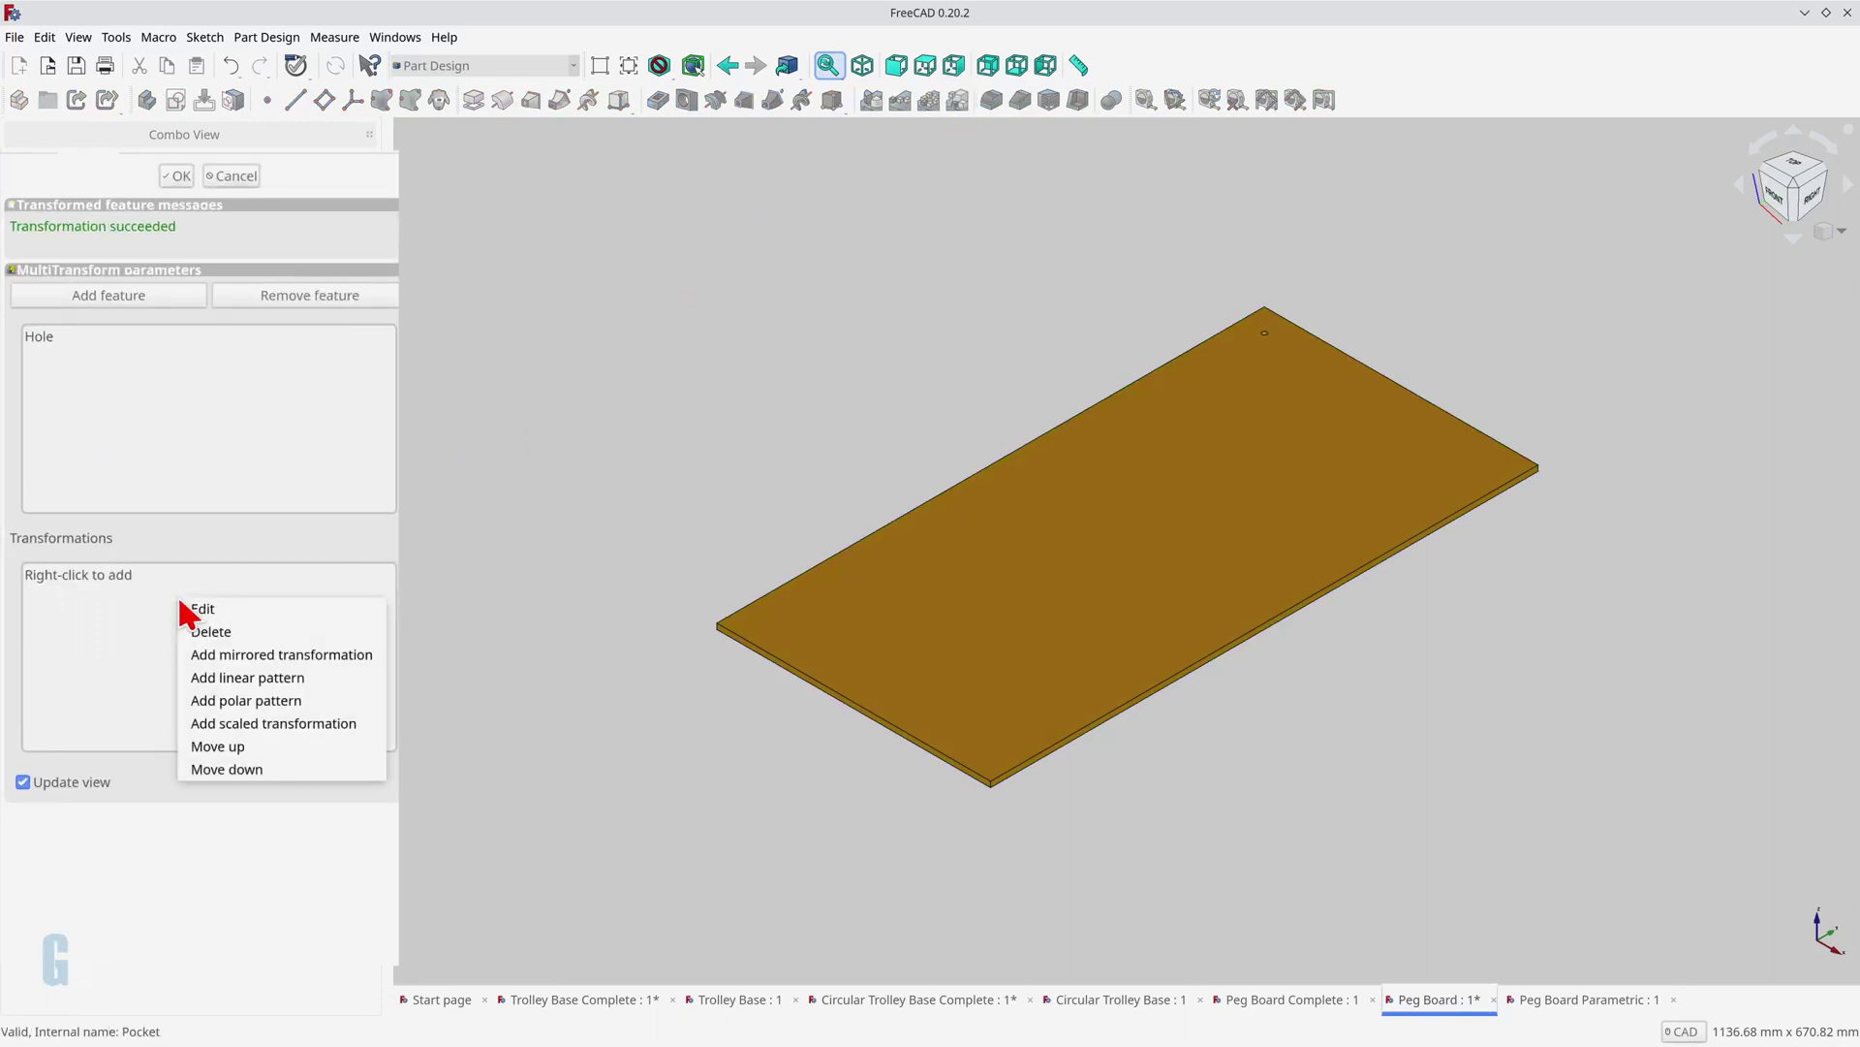
{"action": "left_click", "coordinate": [237, 681]}
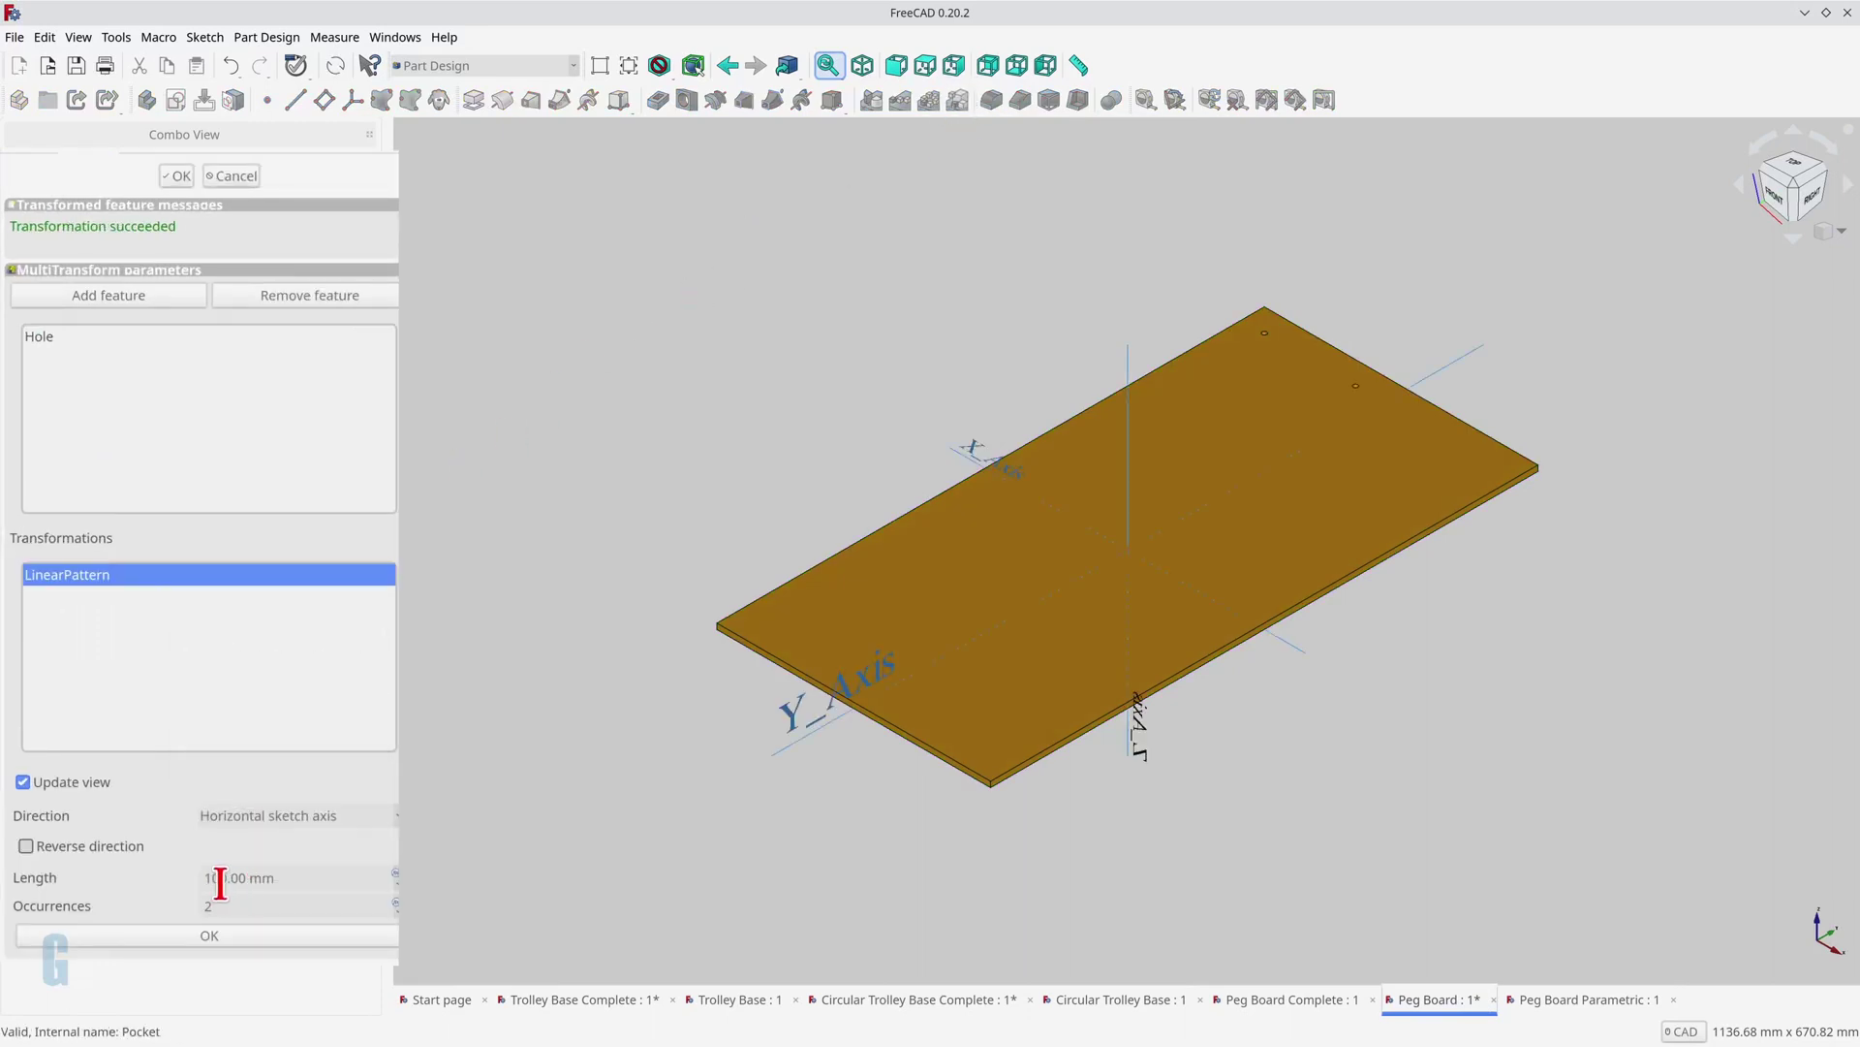
{"action": "double_click", "coordinate": [217, 879]}
{"action": "type", "text": "200"}
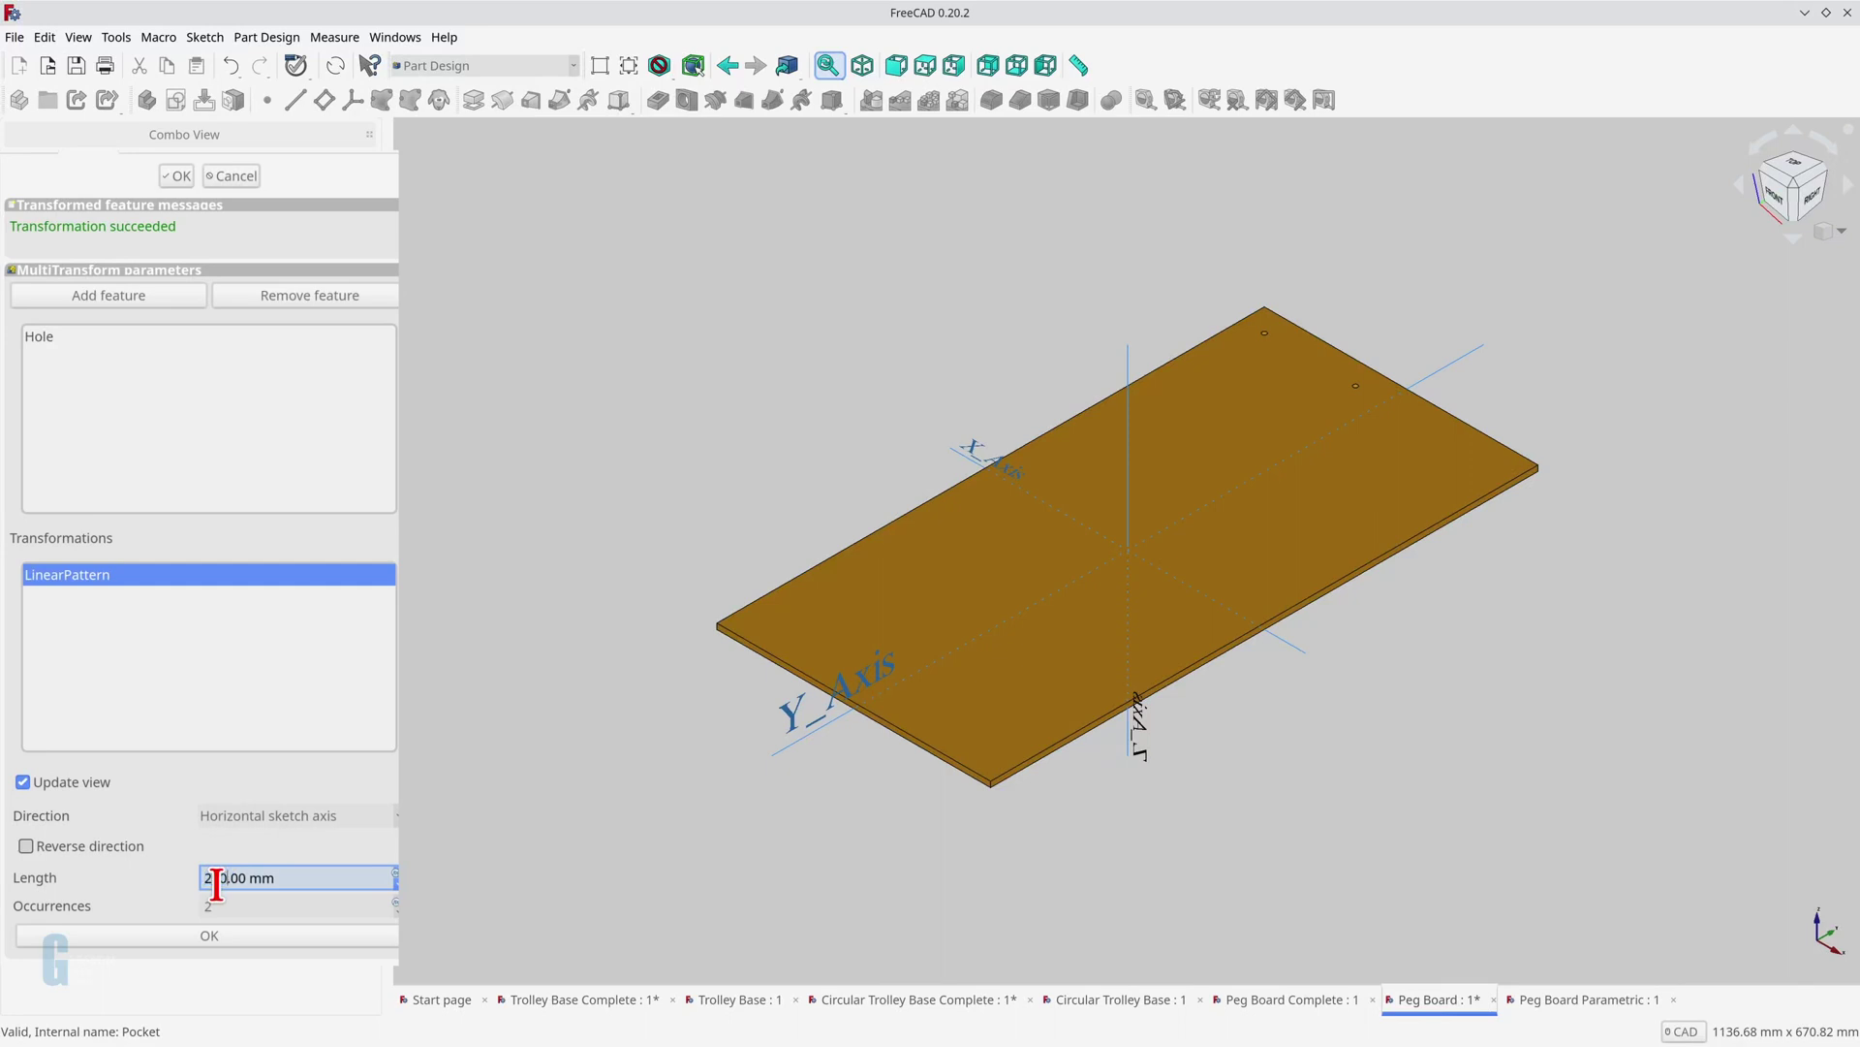
{"action": "key", "text": "Tab"}
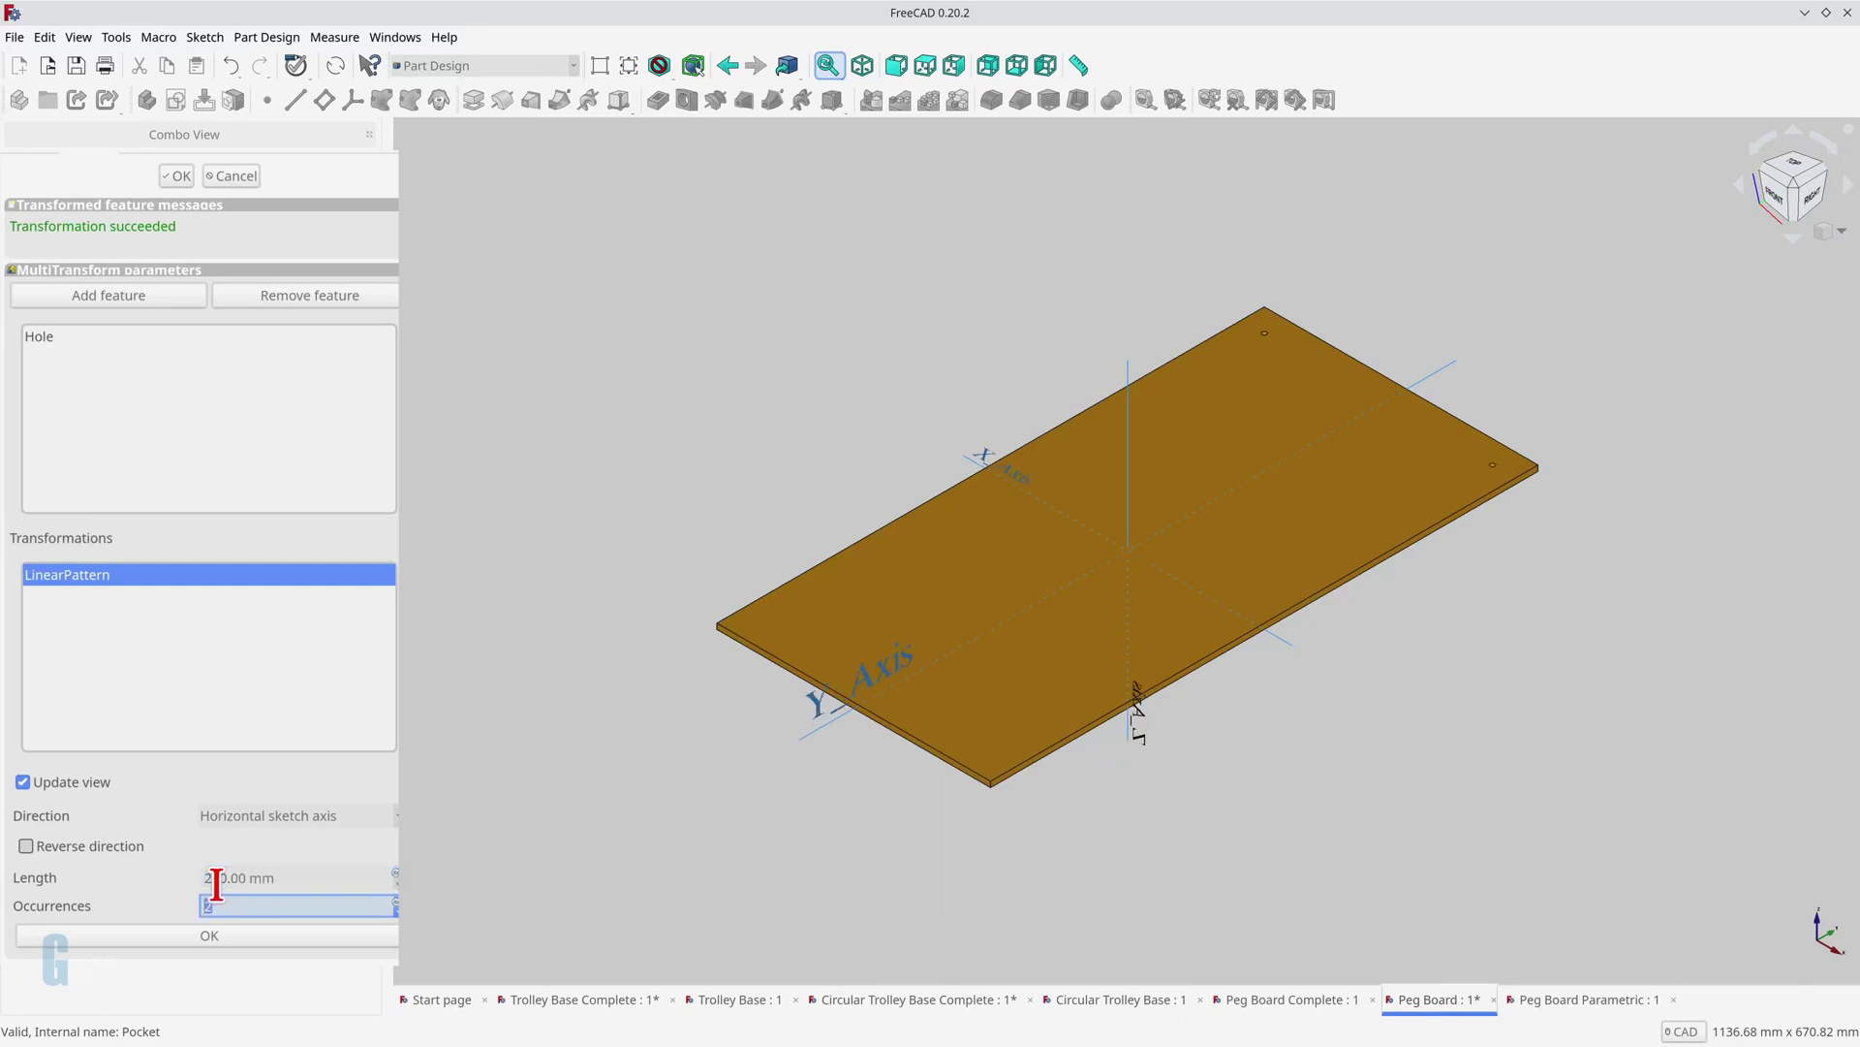
{"action": "type", "text": "22"}
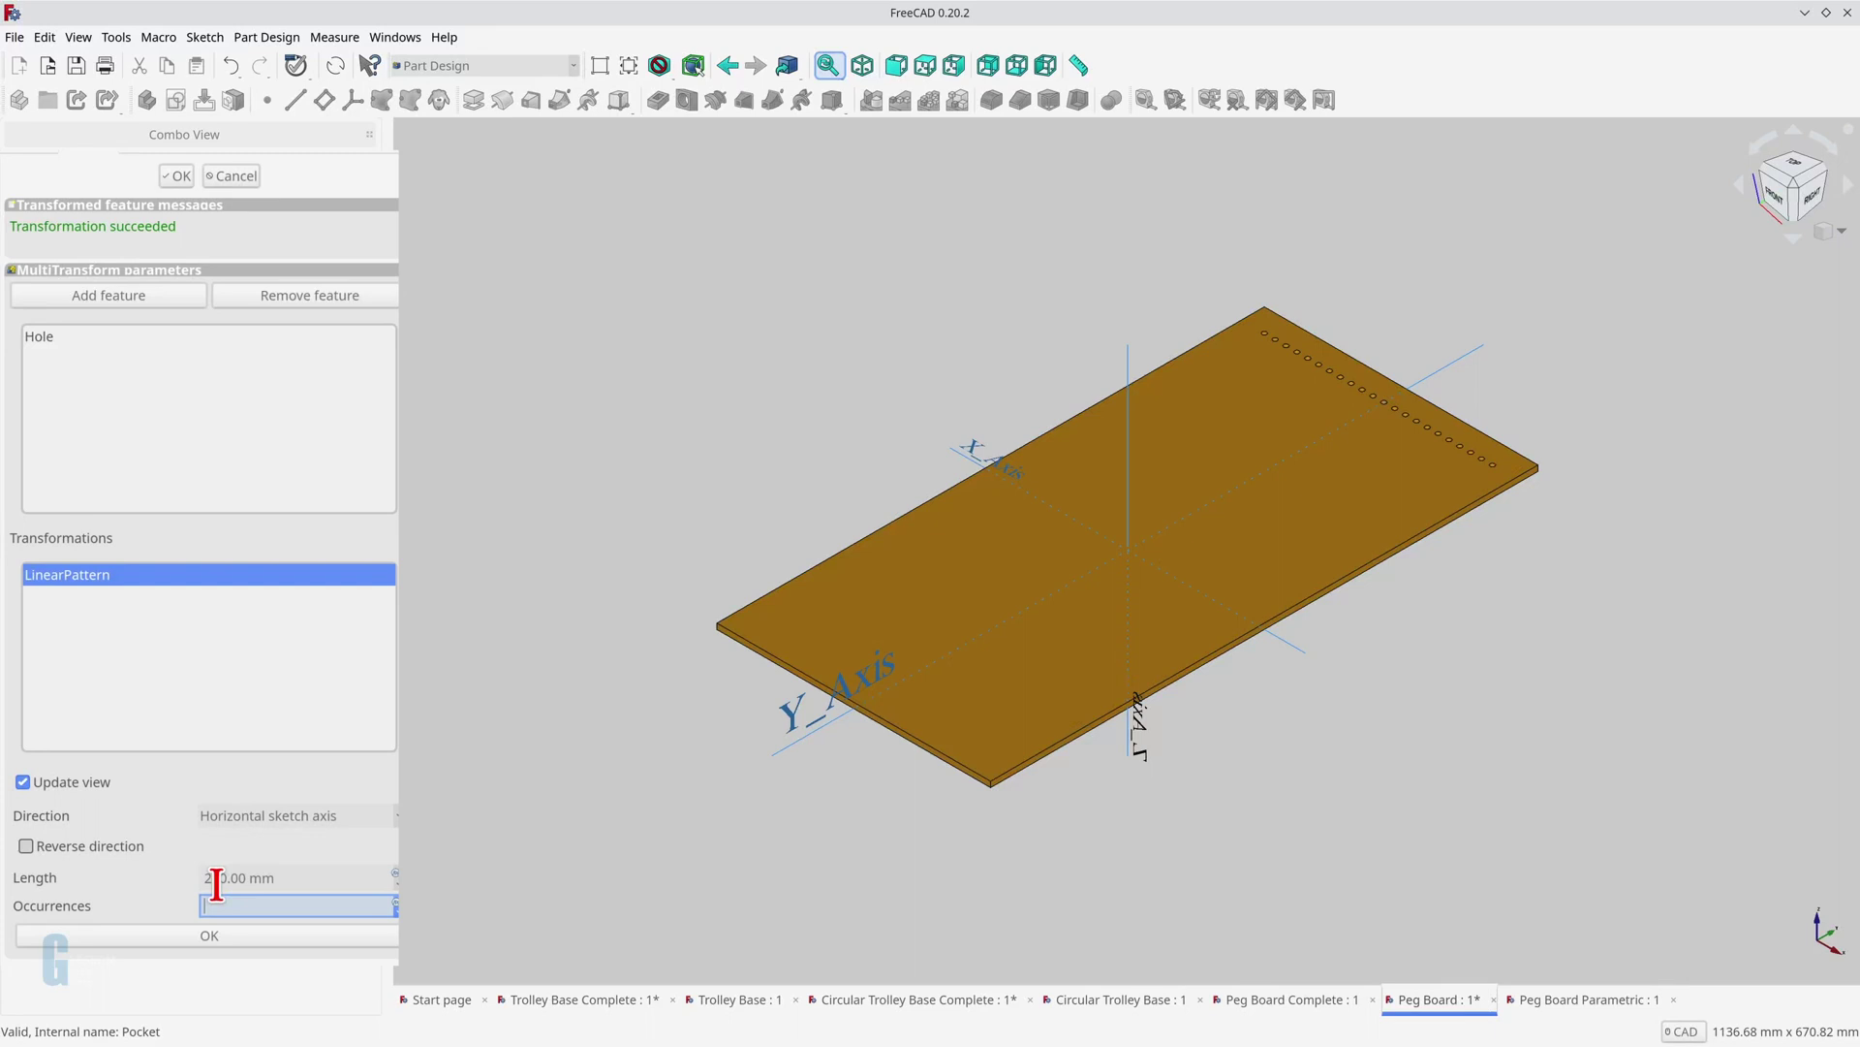
{"action": "type", "text": "0"}
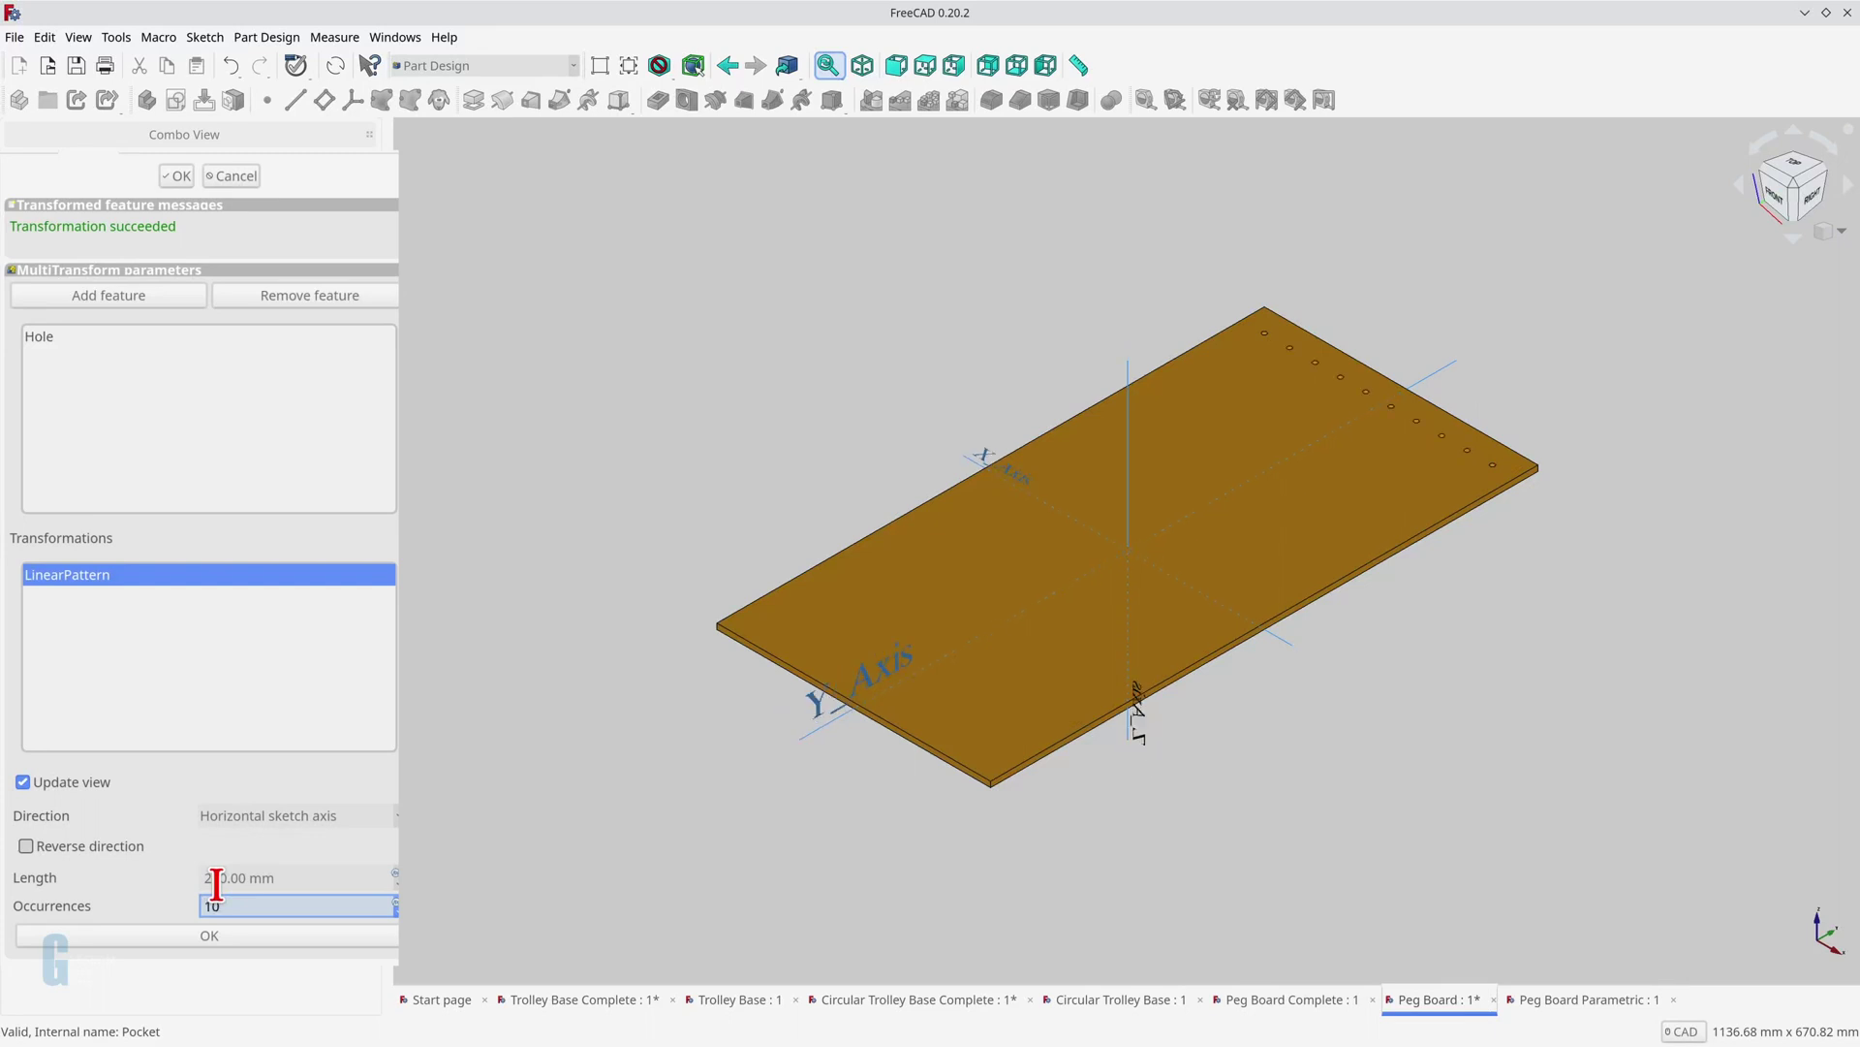
{"action": "left_click", "coordinate": [219, 938]}
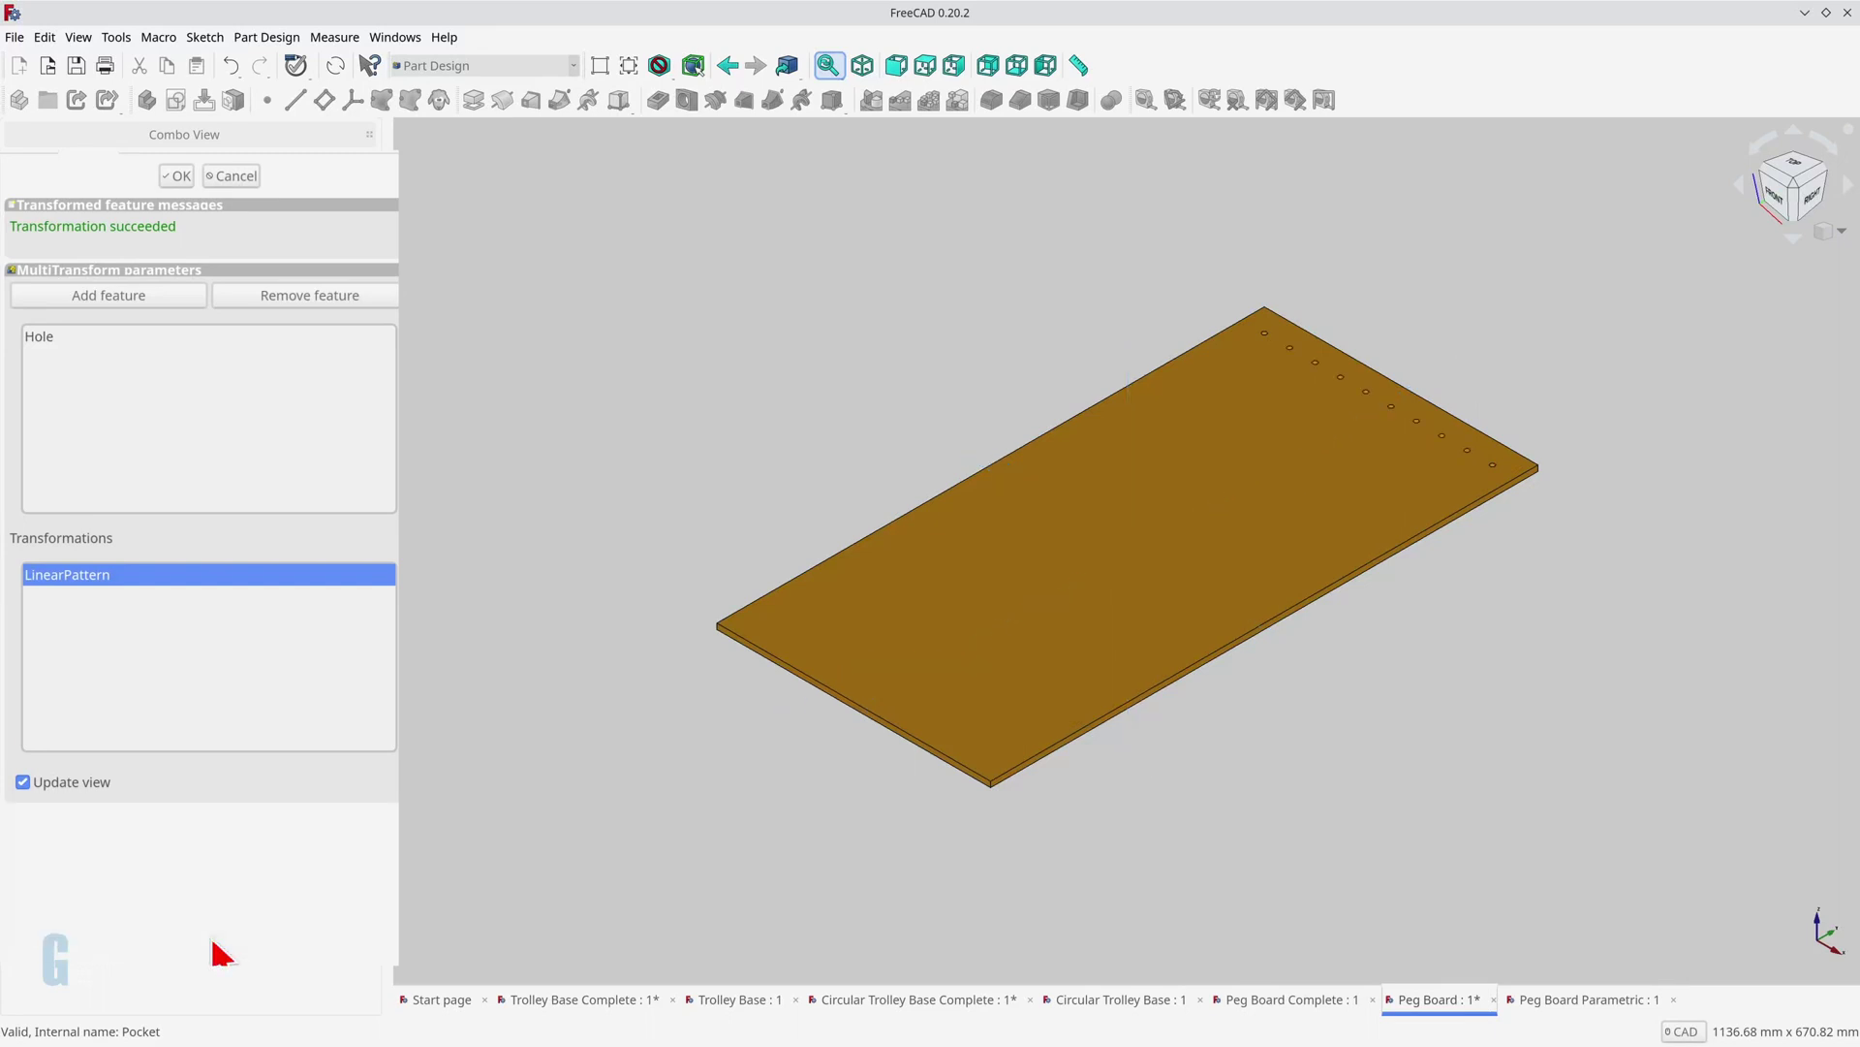
Step: Add a reversed vertical-axis linear pattern of 22 holes over 550 mm and finish the MultiTransform
{"action": "right_click", "coordinate": [124, 579]}
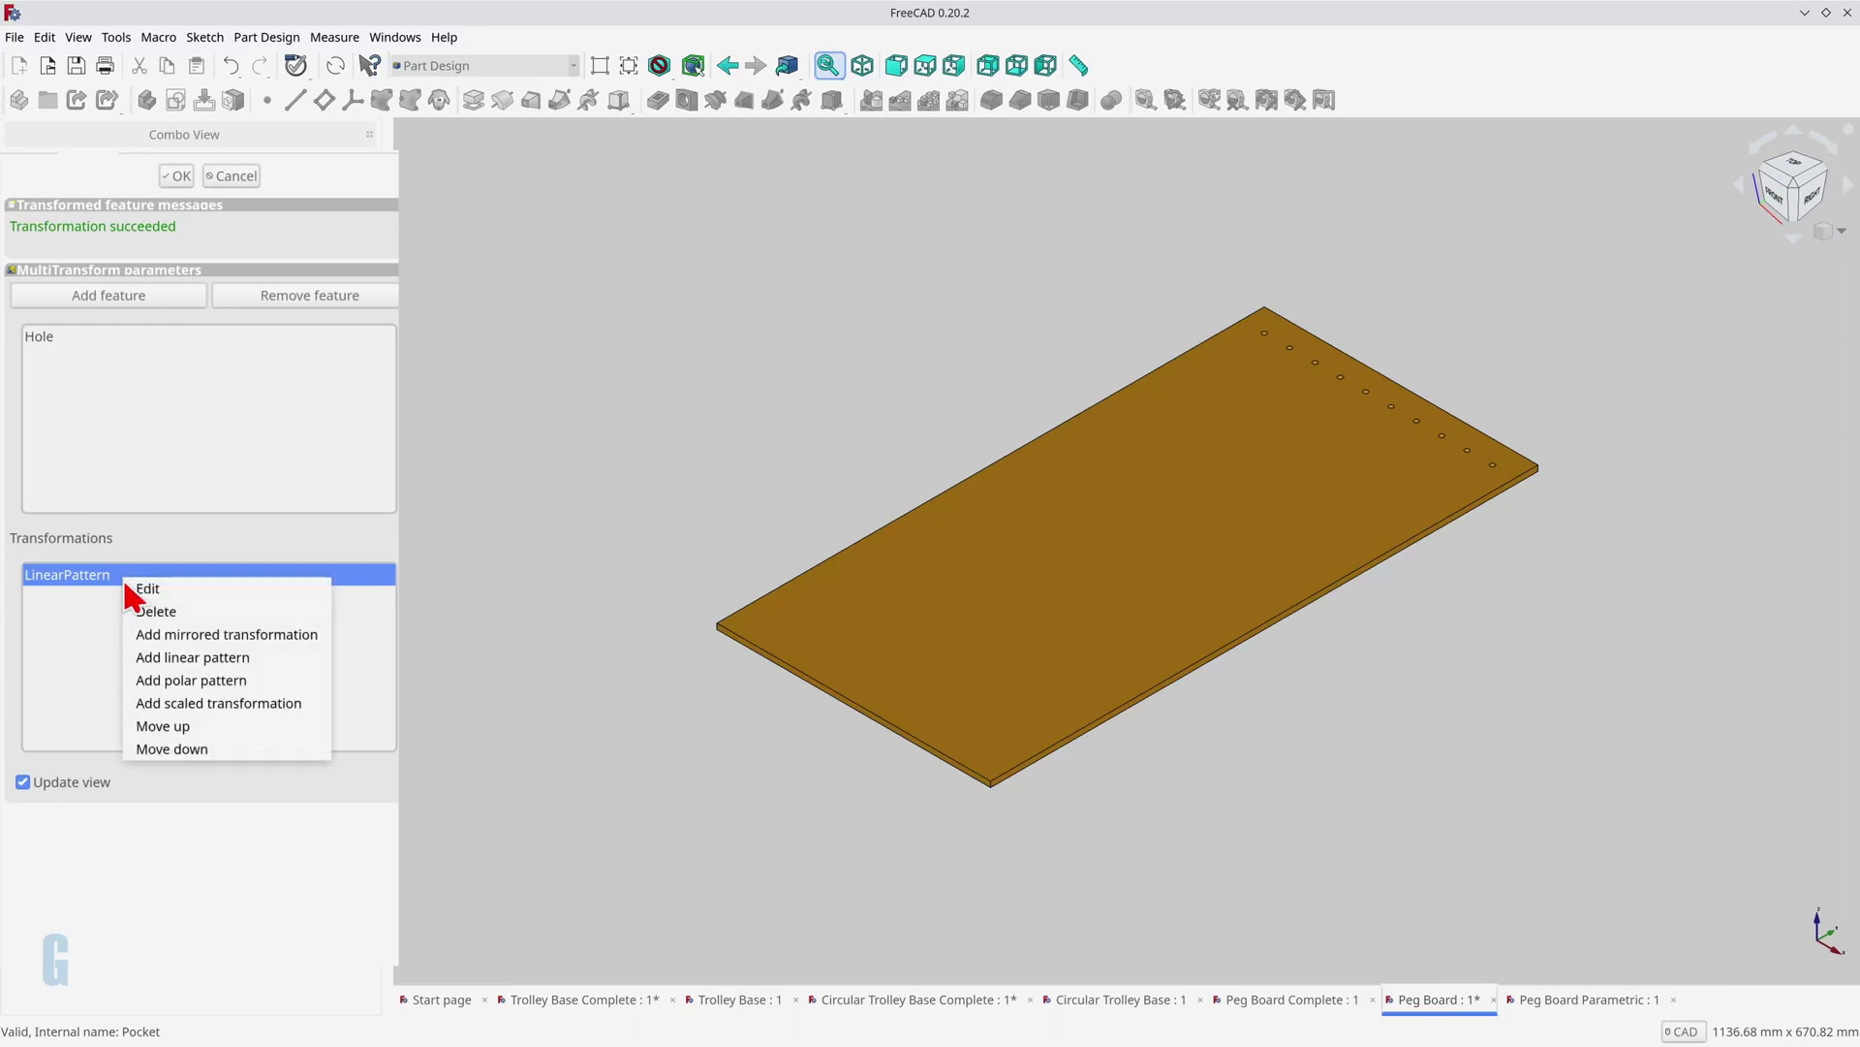
{"action": "left_click", "coordinate": [174, 659]}
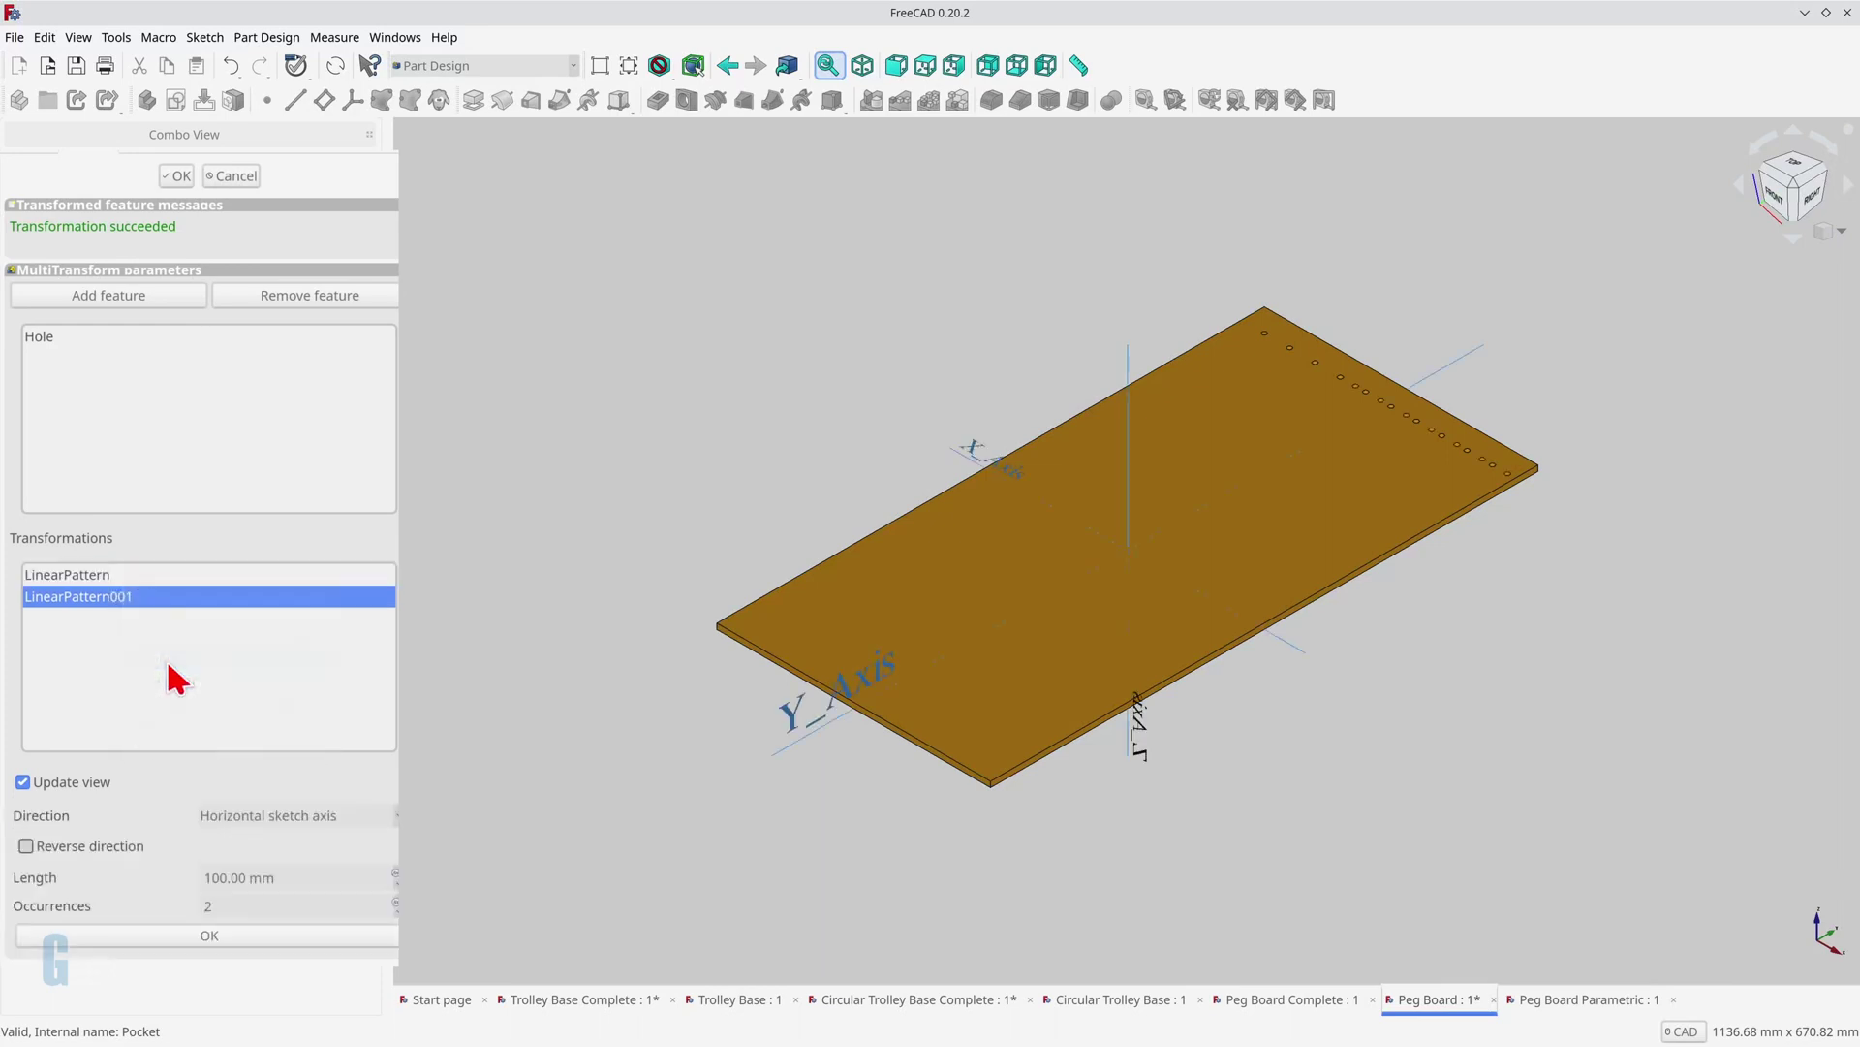
{"action": "left_click", "coordinate": [225, 807]}
{"action": "left_click", "coordinate": [220, 869]}
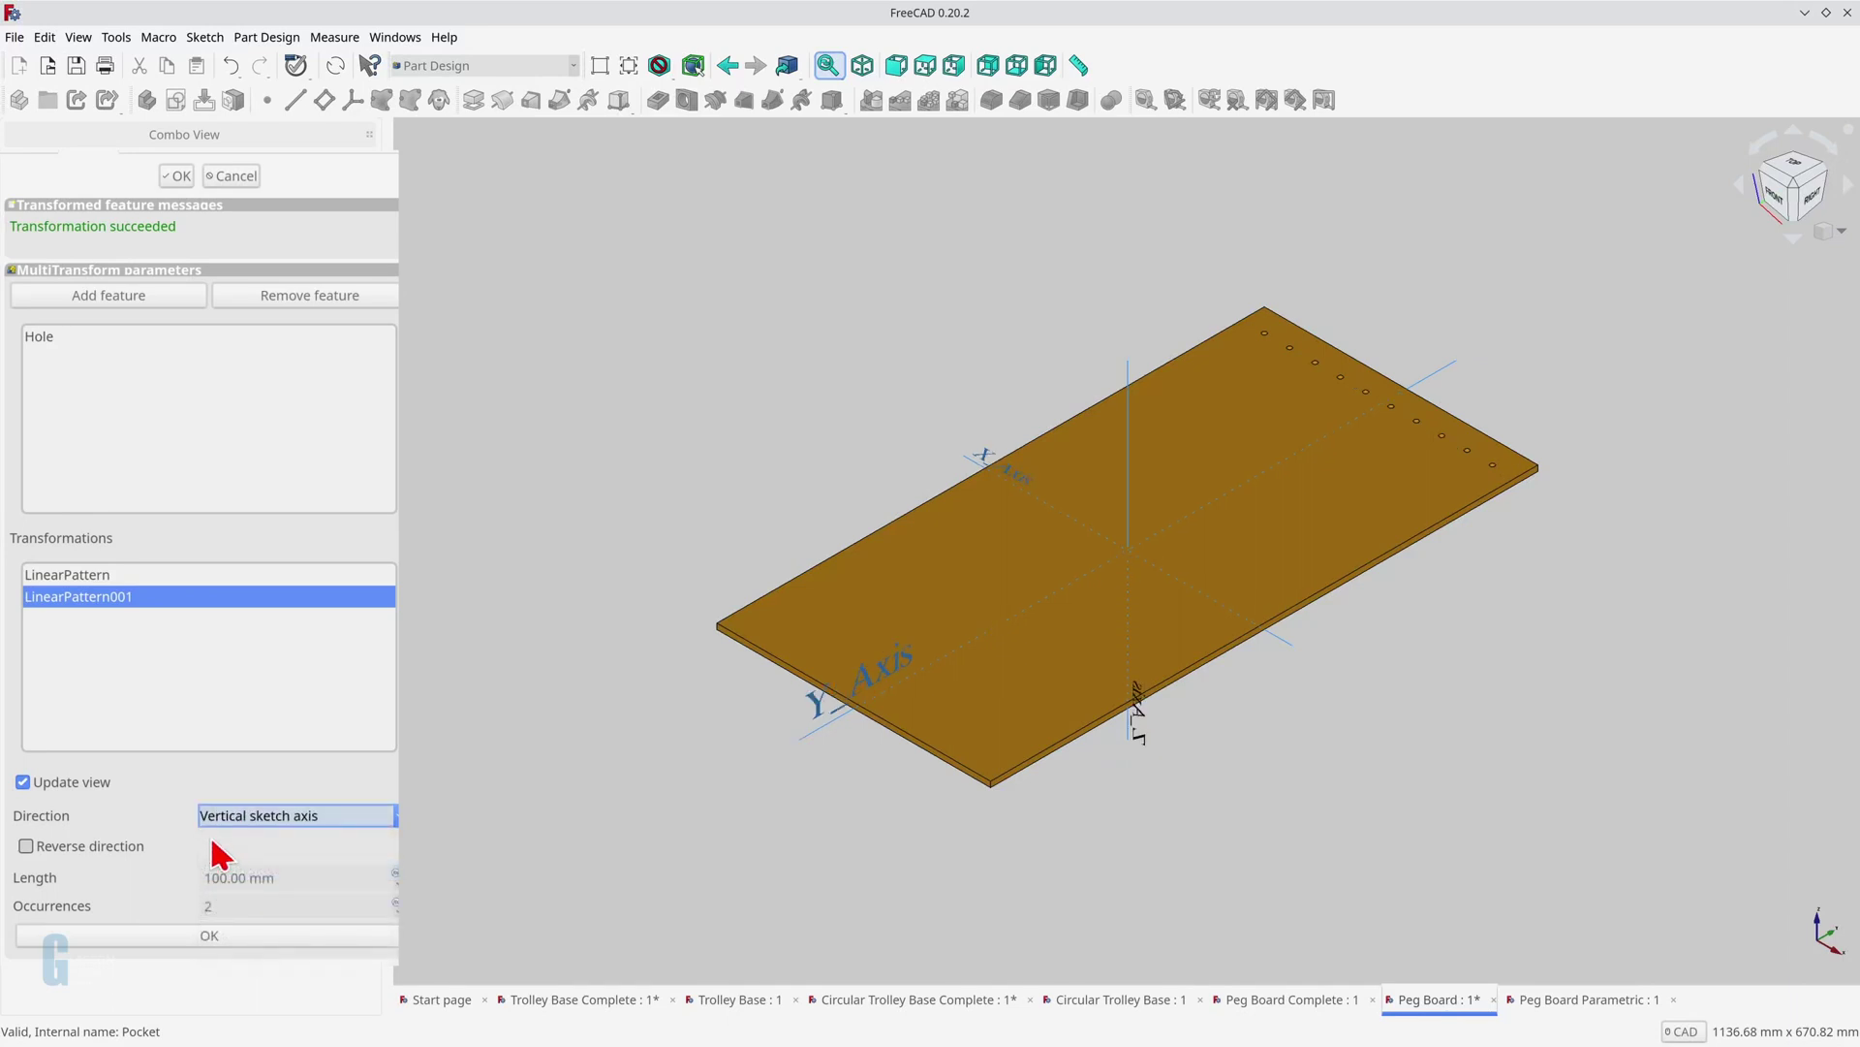
{"action": "left_click", "coordinate": [112, 848]}
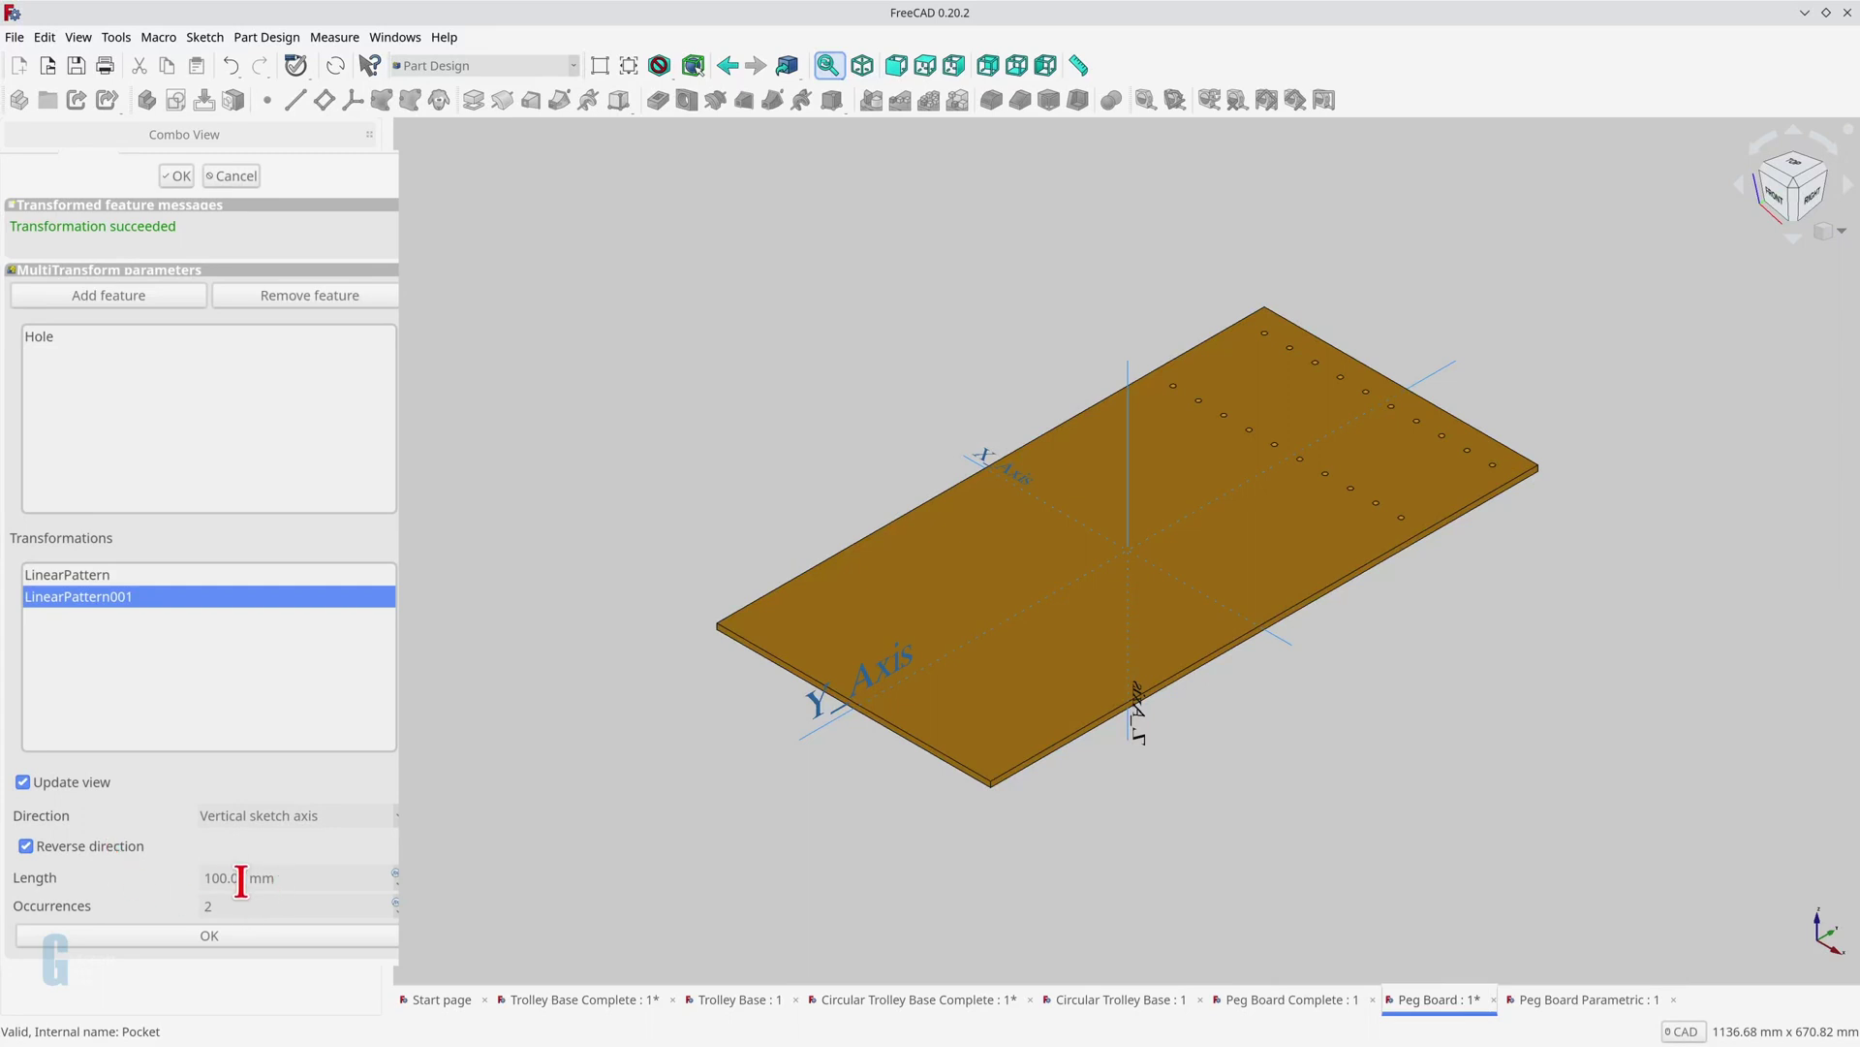
{"action": "left_click", "coordinate": [206, 878]}
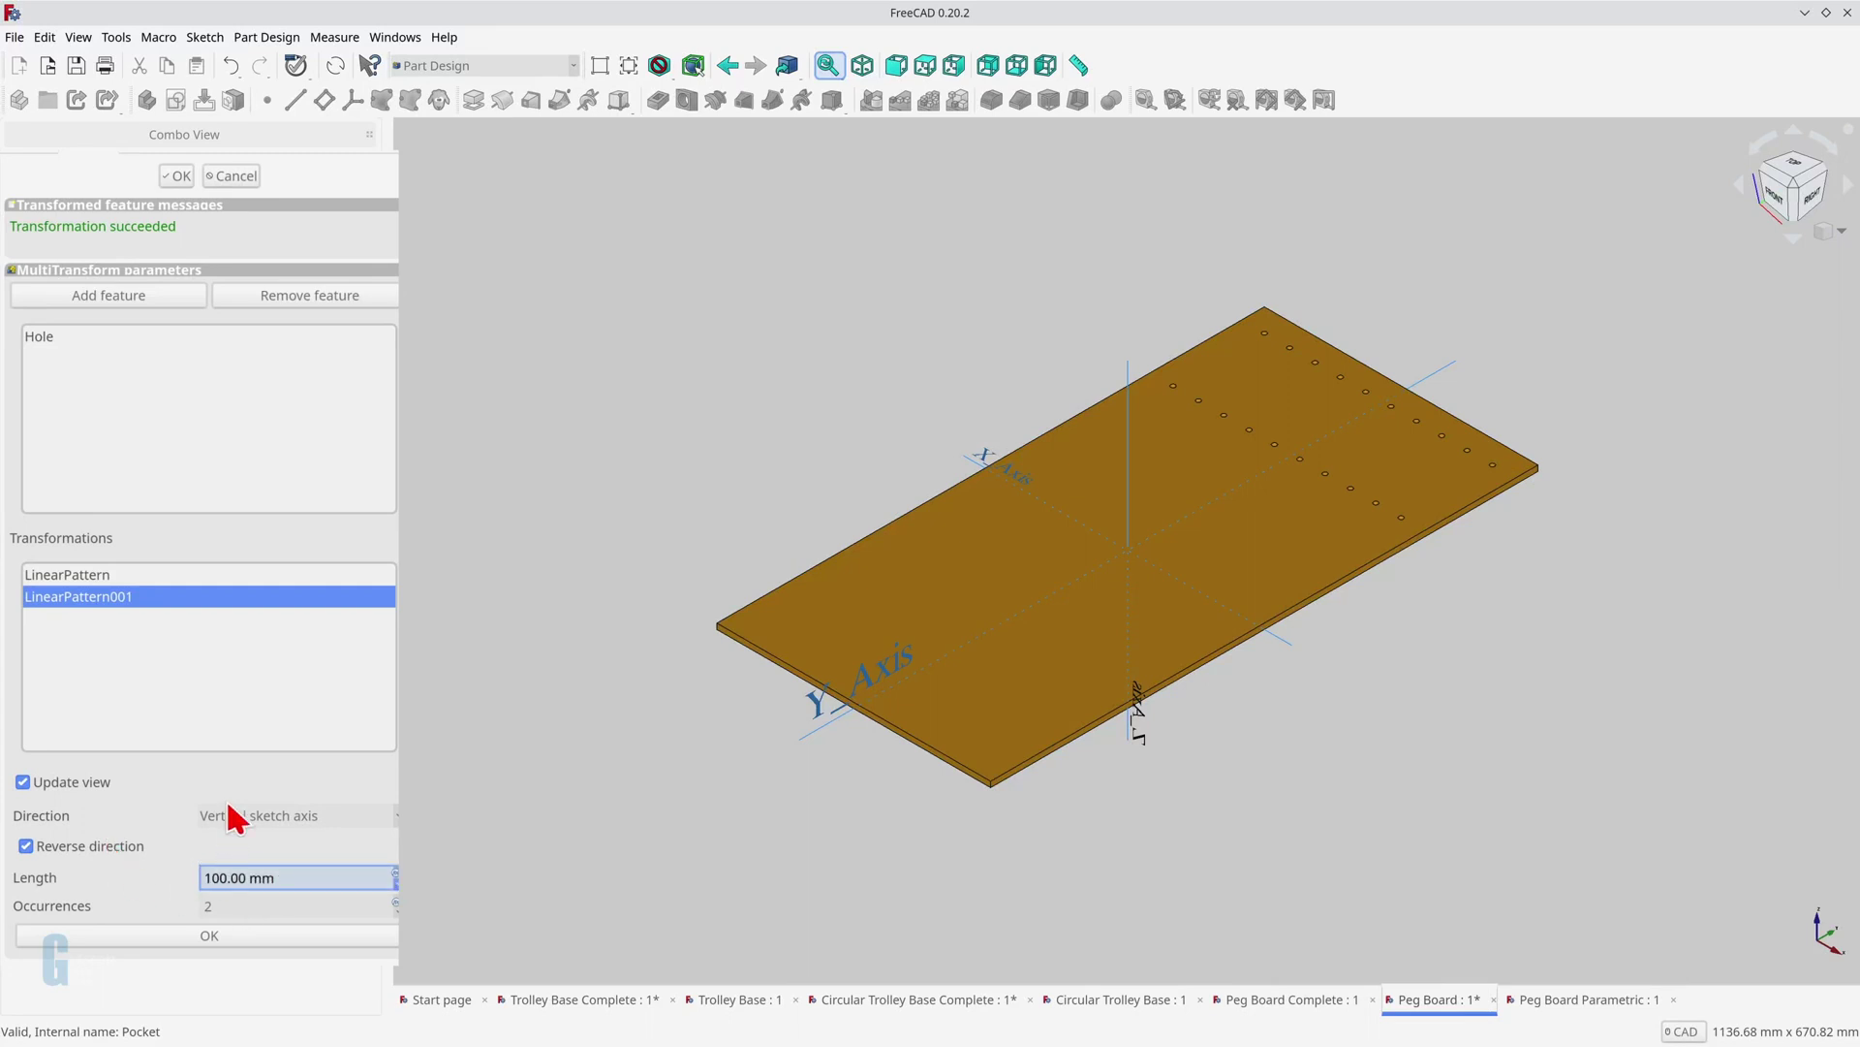
{"action": "type", "text": "550"}
{"action": "key", "text": "Delete"}
{"action": "key", "text": "Delete"}
{"action": "key", "text": "Delete"}
{"action": "key", "text": "Tab"}
{"action": "type", "text": "22"}
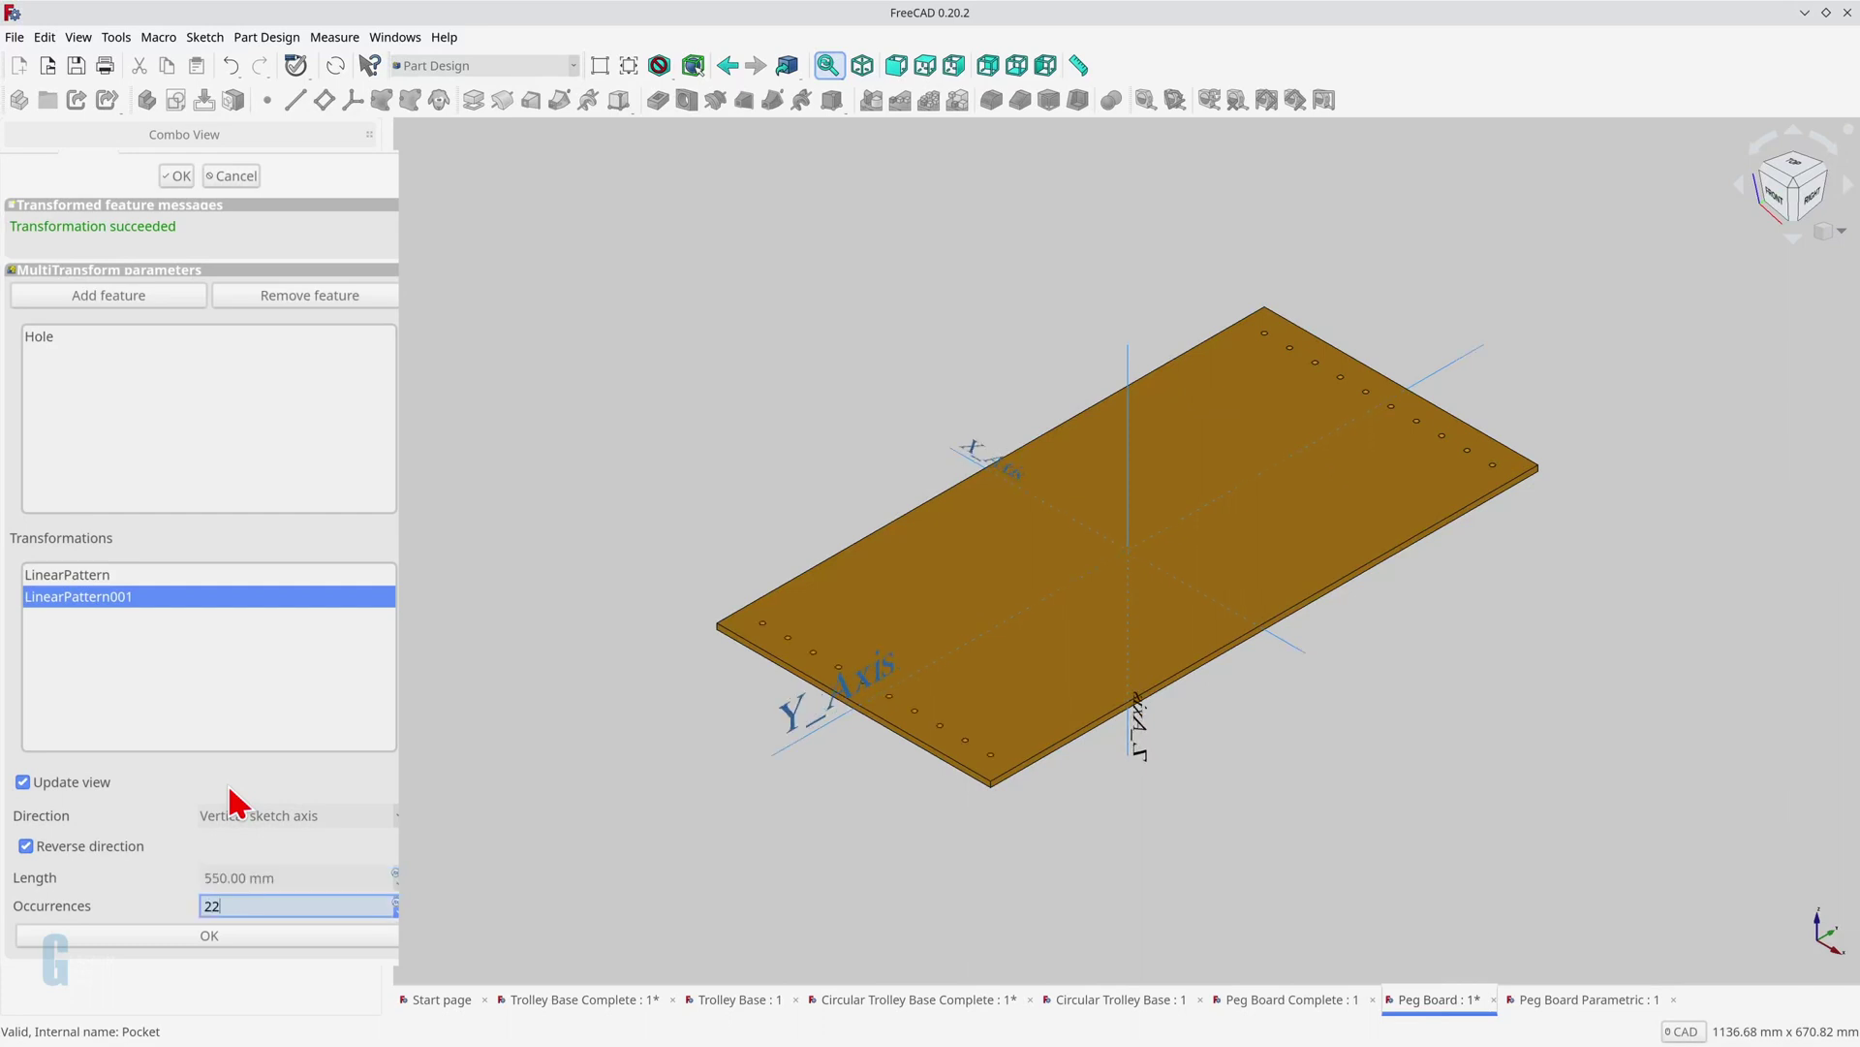
{"action": "key", "text": "Tab"}
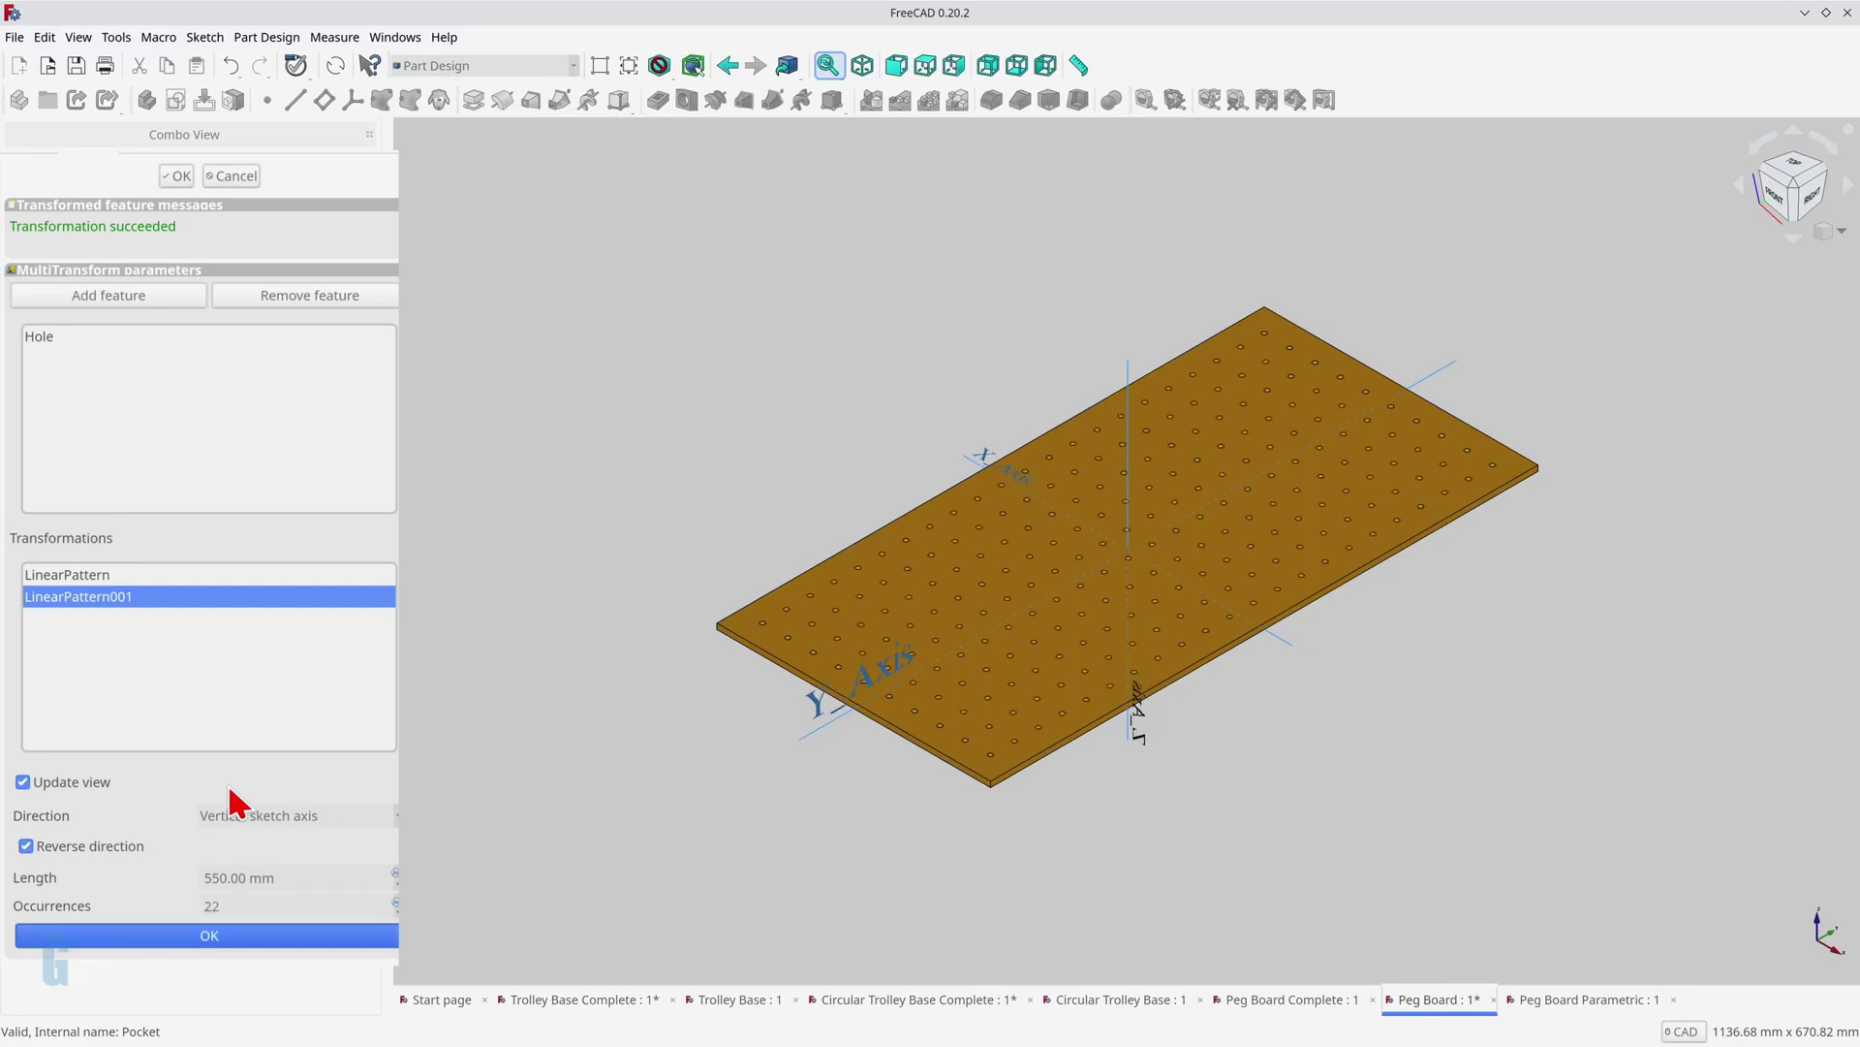
{"action": "left_click", "coordinate": [213, 934]}
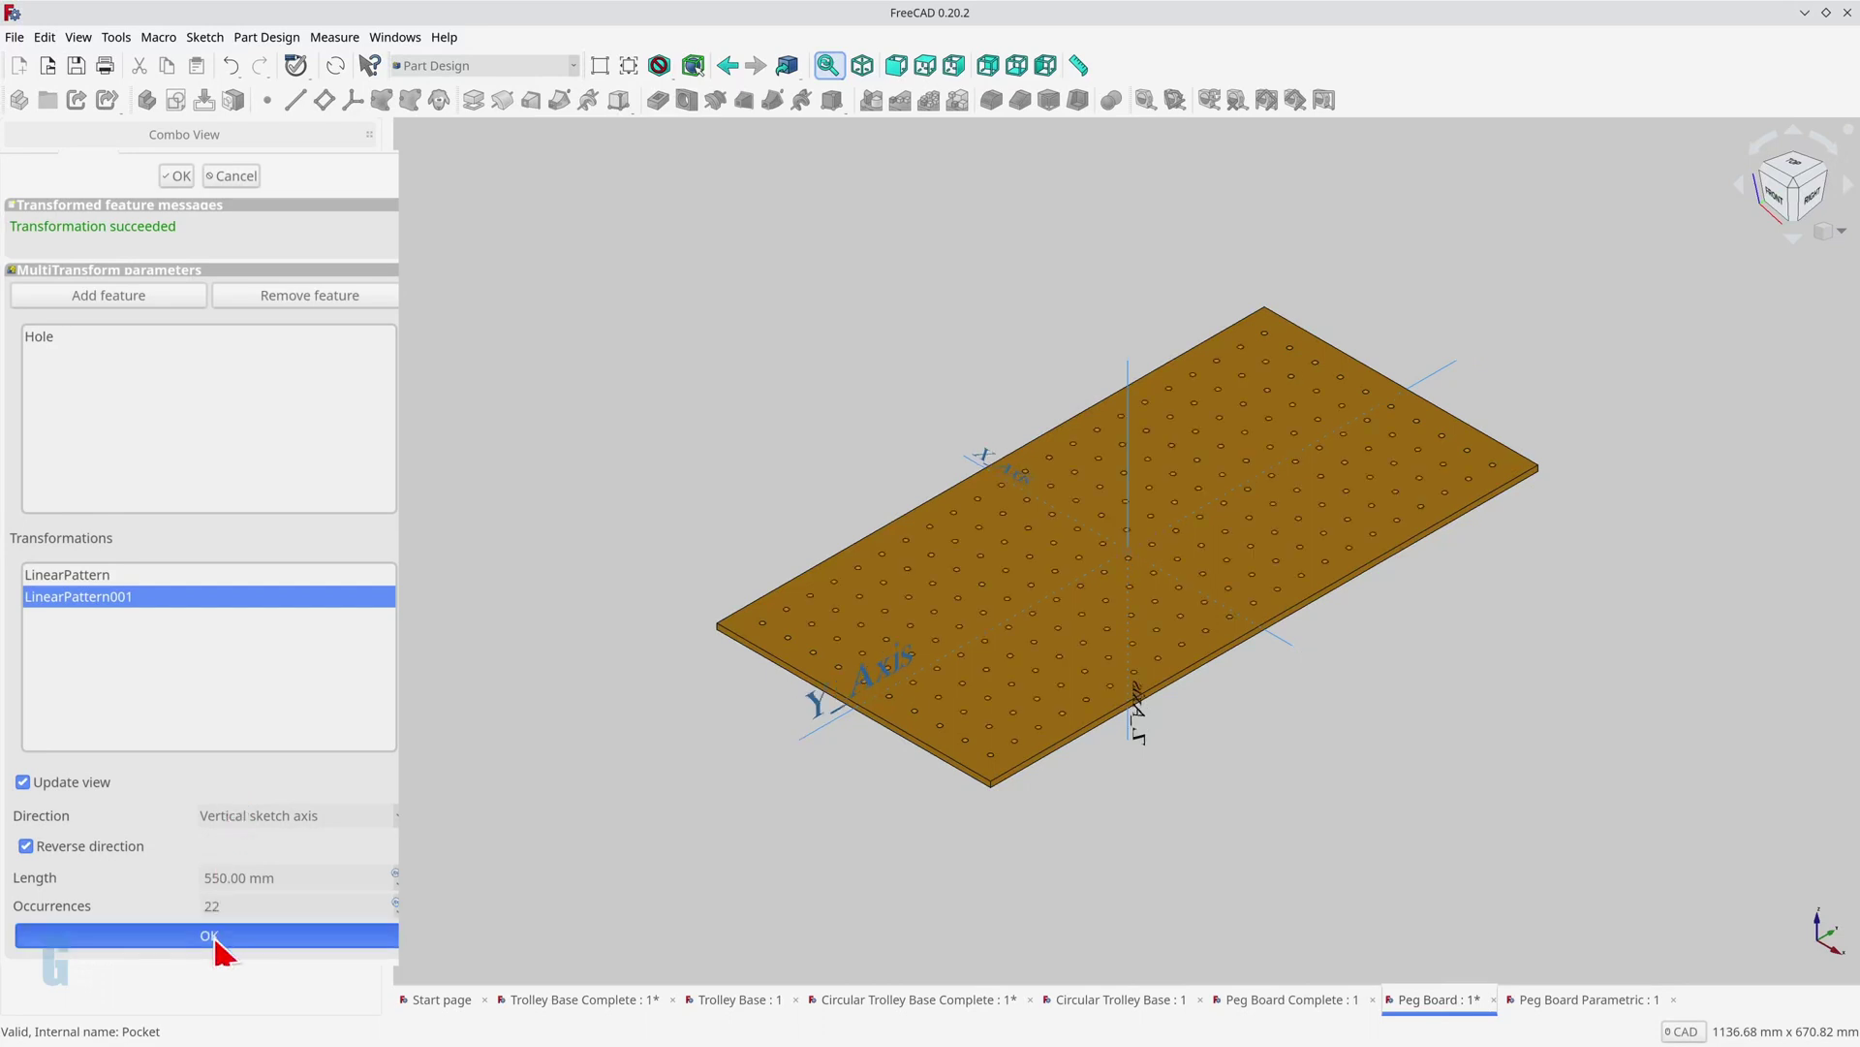
{"action": "left_click", "coordinate": [189, 175]}
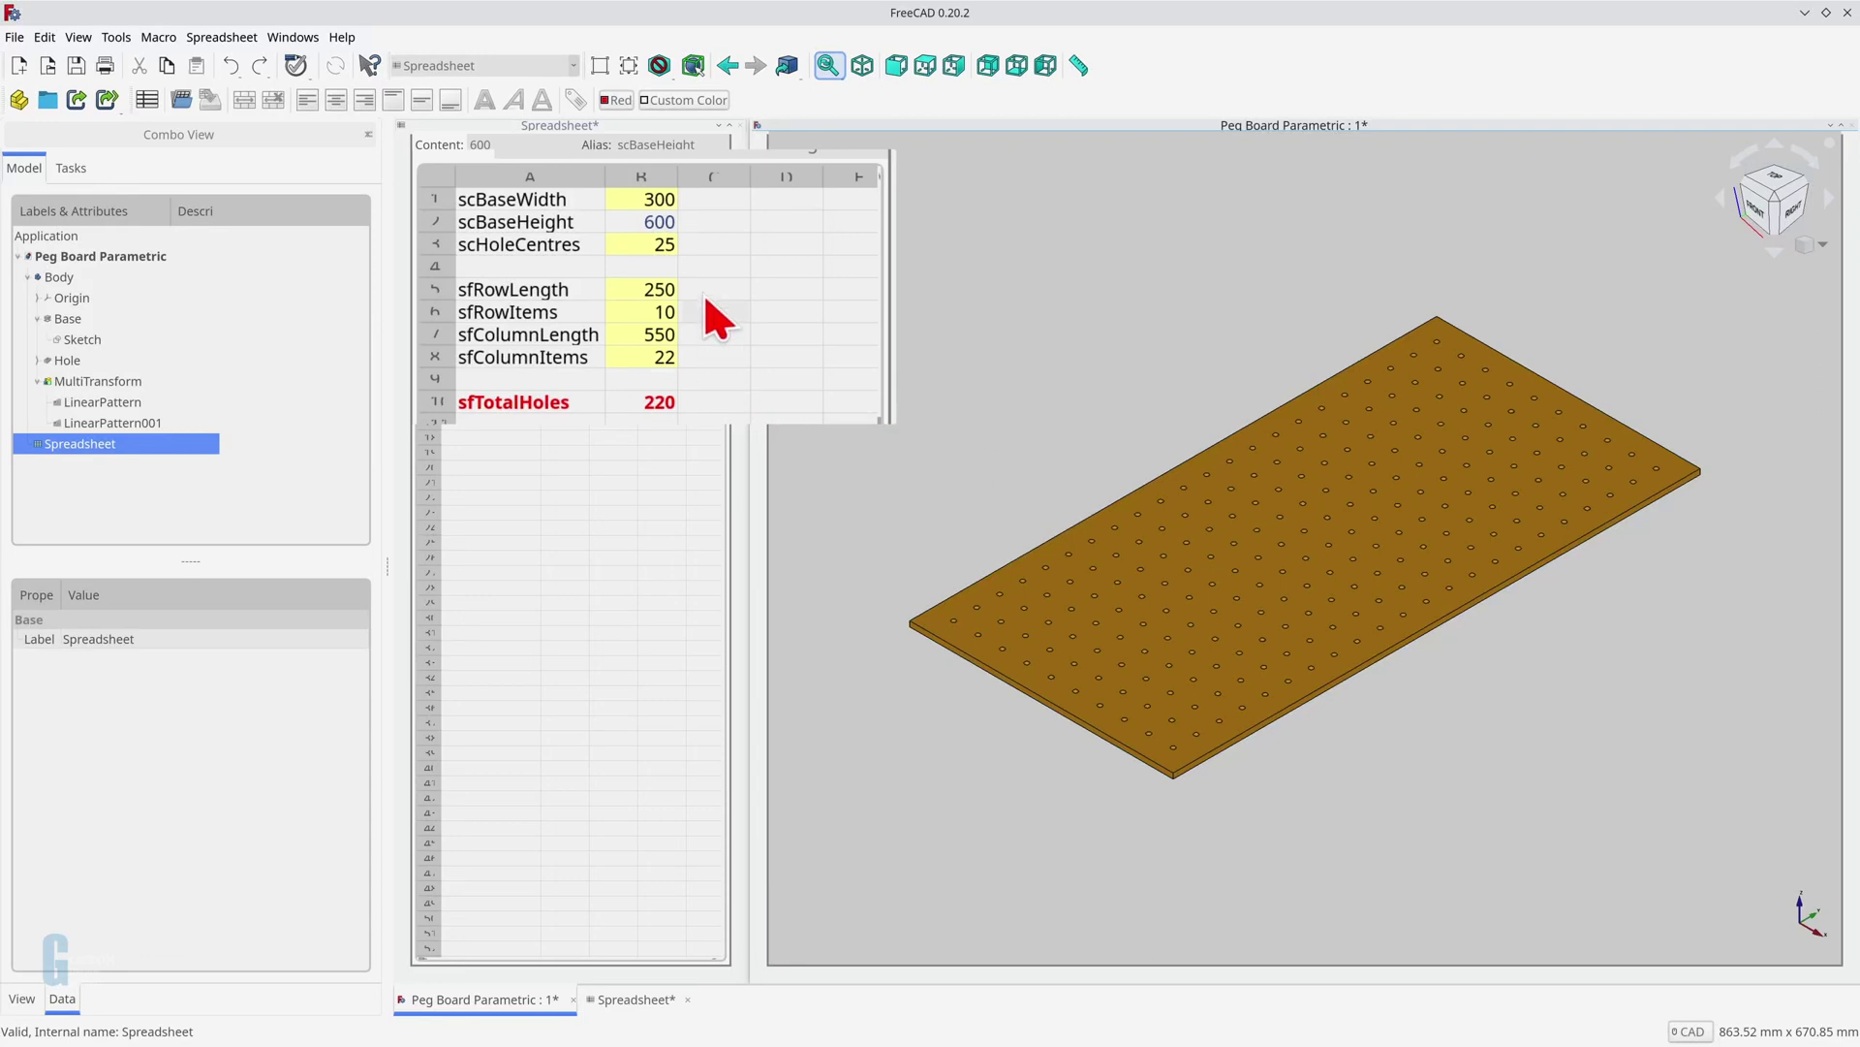
Step: Set the spreadsheet base width to 600 and enter 1200 for the base height
{"action": "left_click", "coordinate": [659, 201]}
{"action": "double_click", "coordinate": [659, 201]}
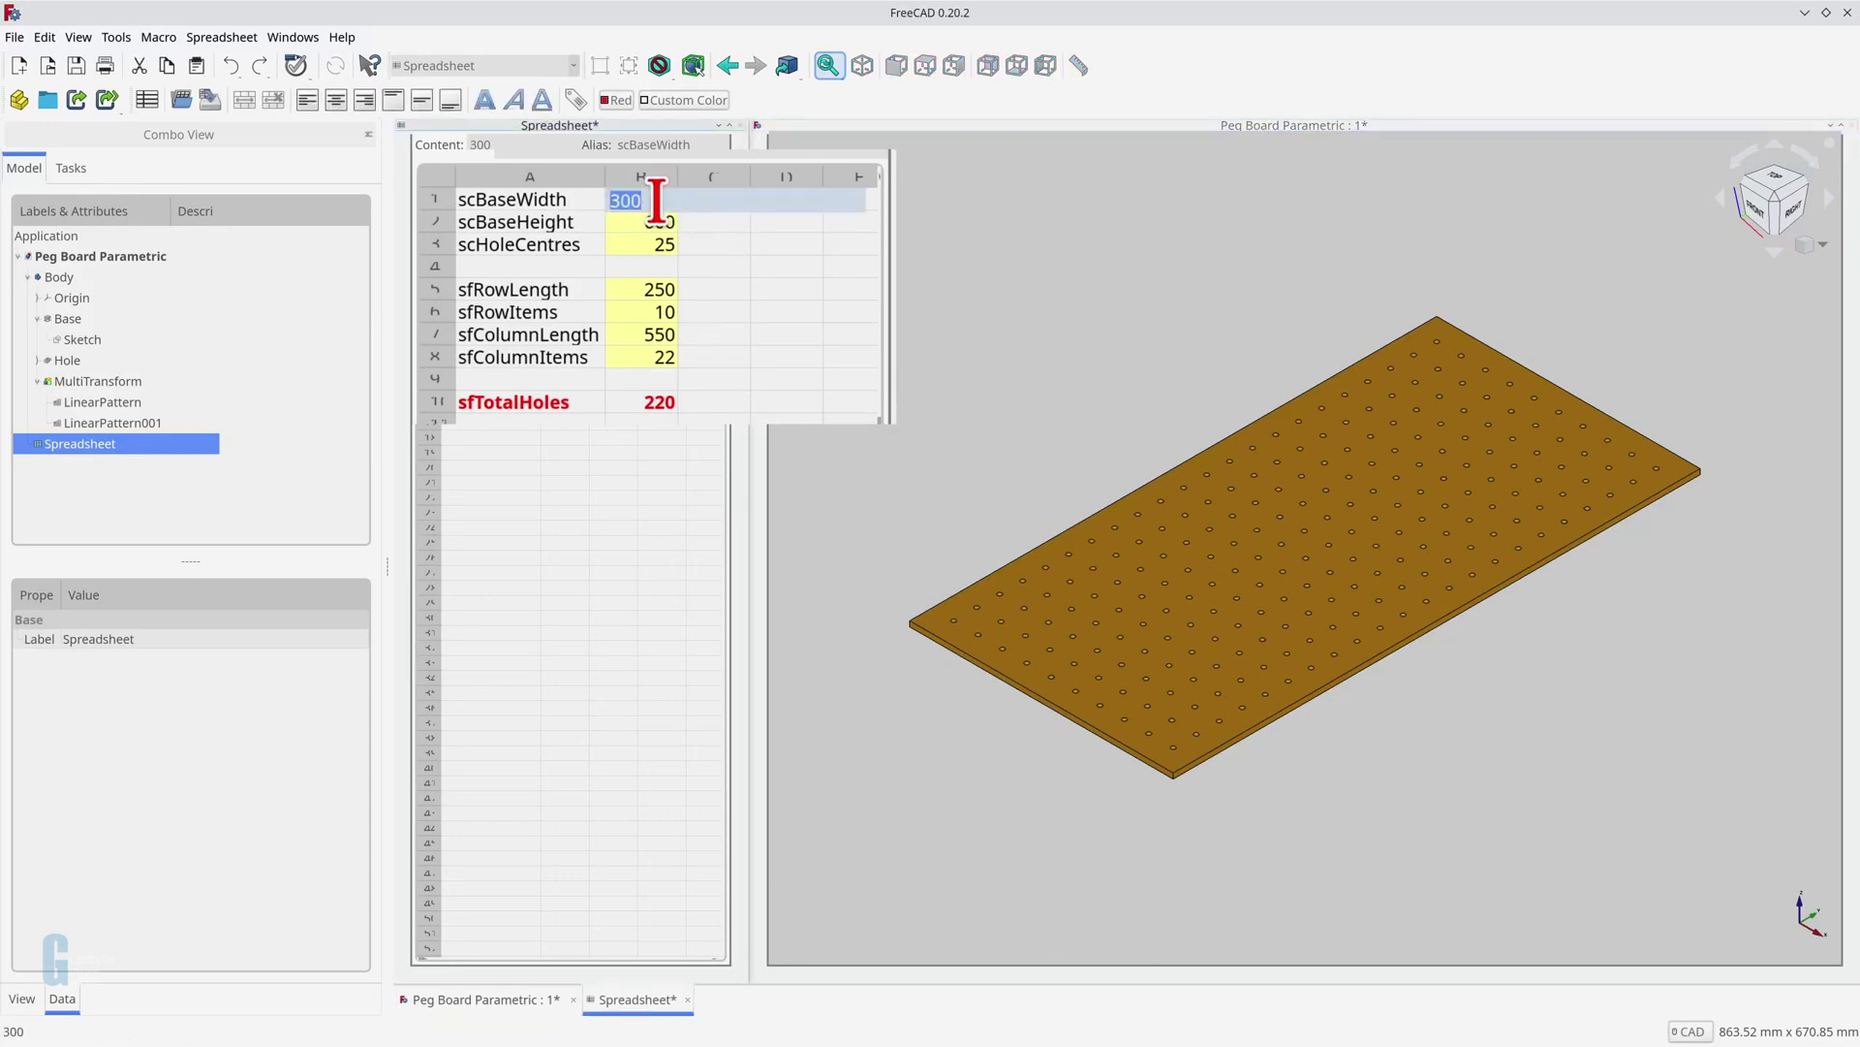
{"action": "type", "text": "600"}
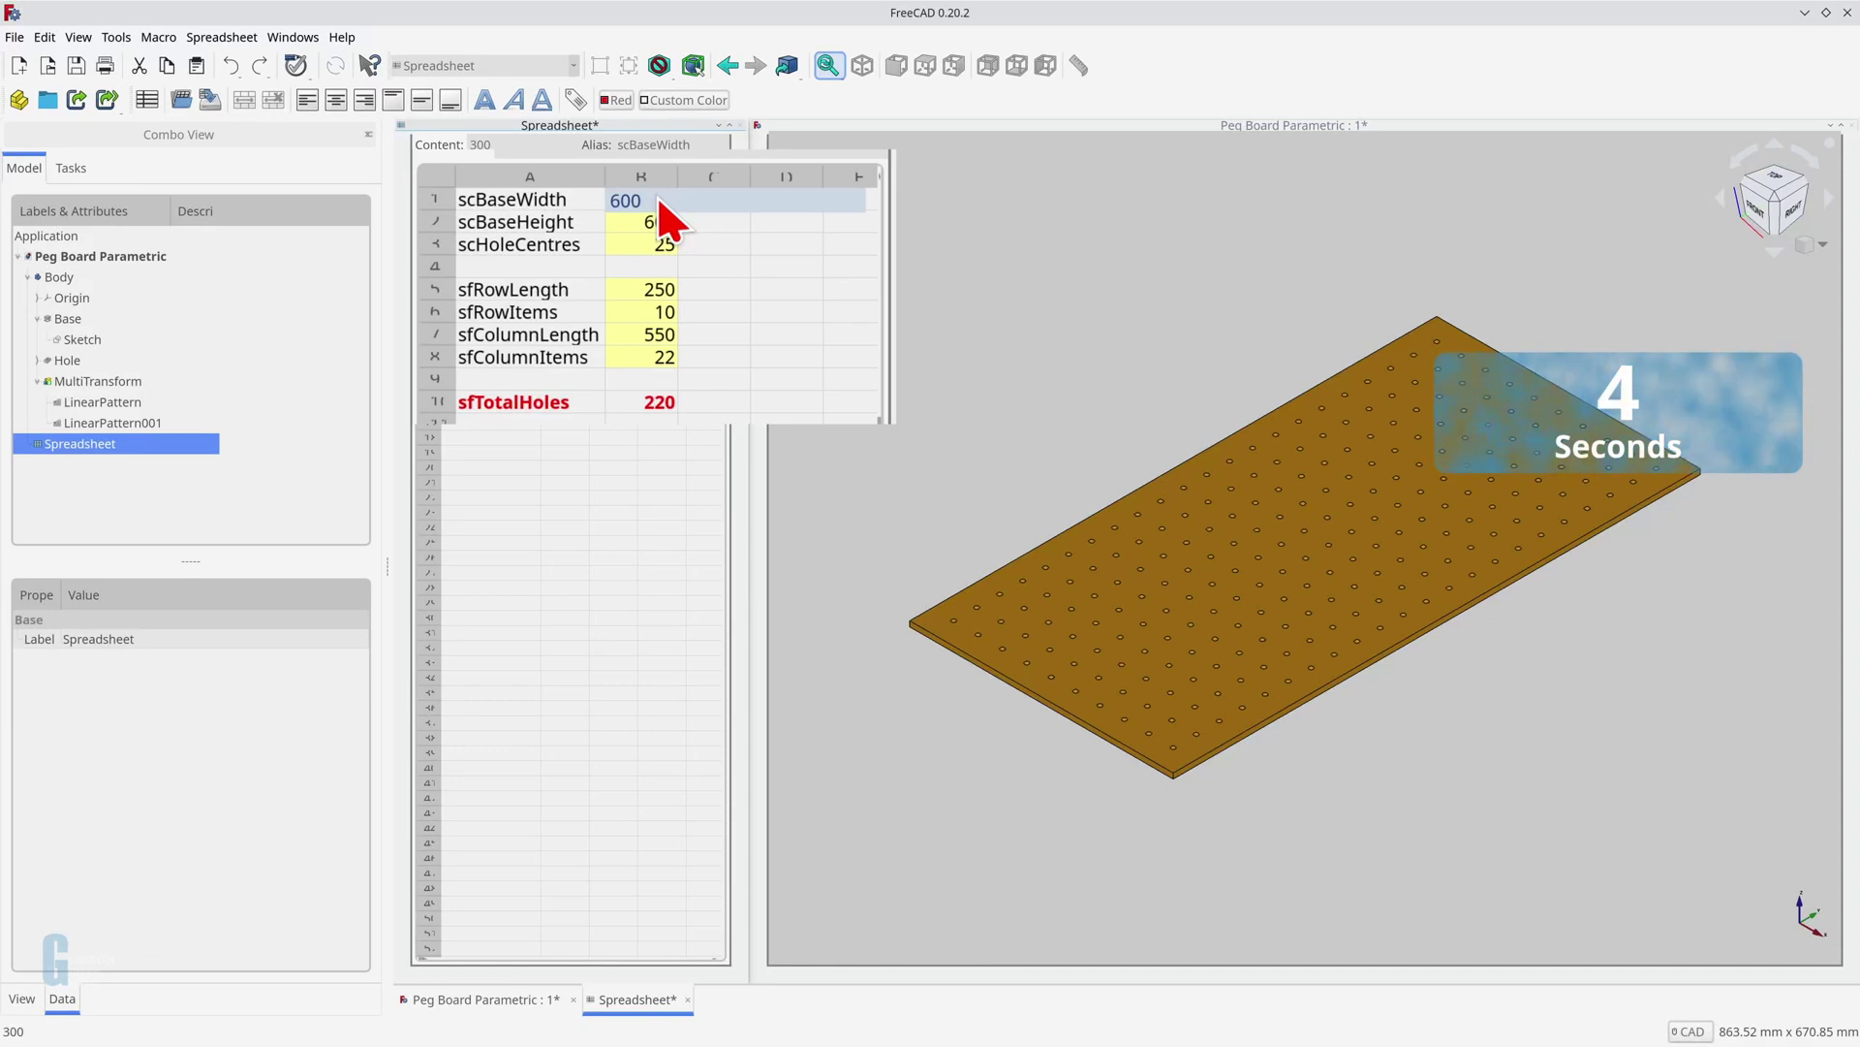
{"action": "key", "text": "Return"}
{"action": "double_click", "coordinate": [669, 224]}
{"action": "type", "text": "1200"}
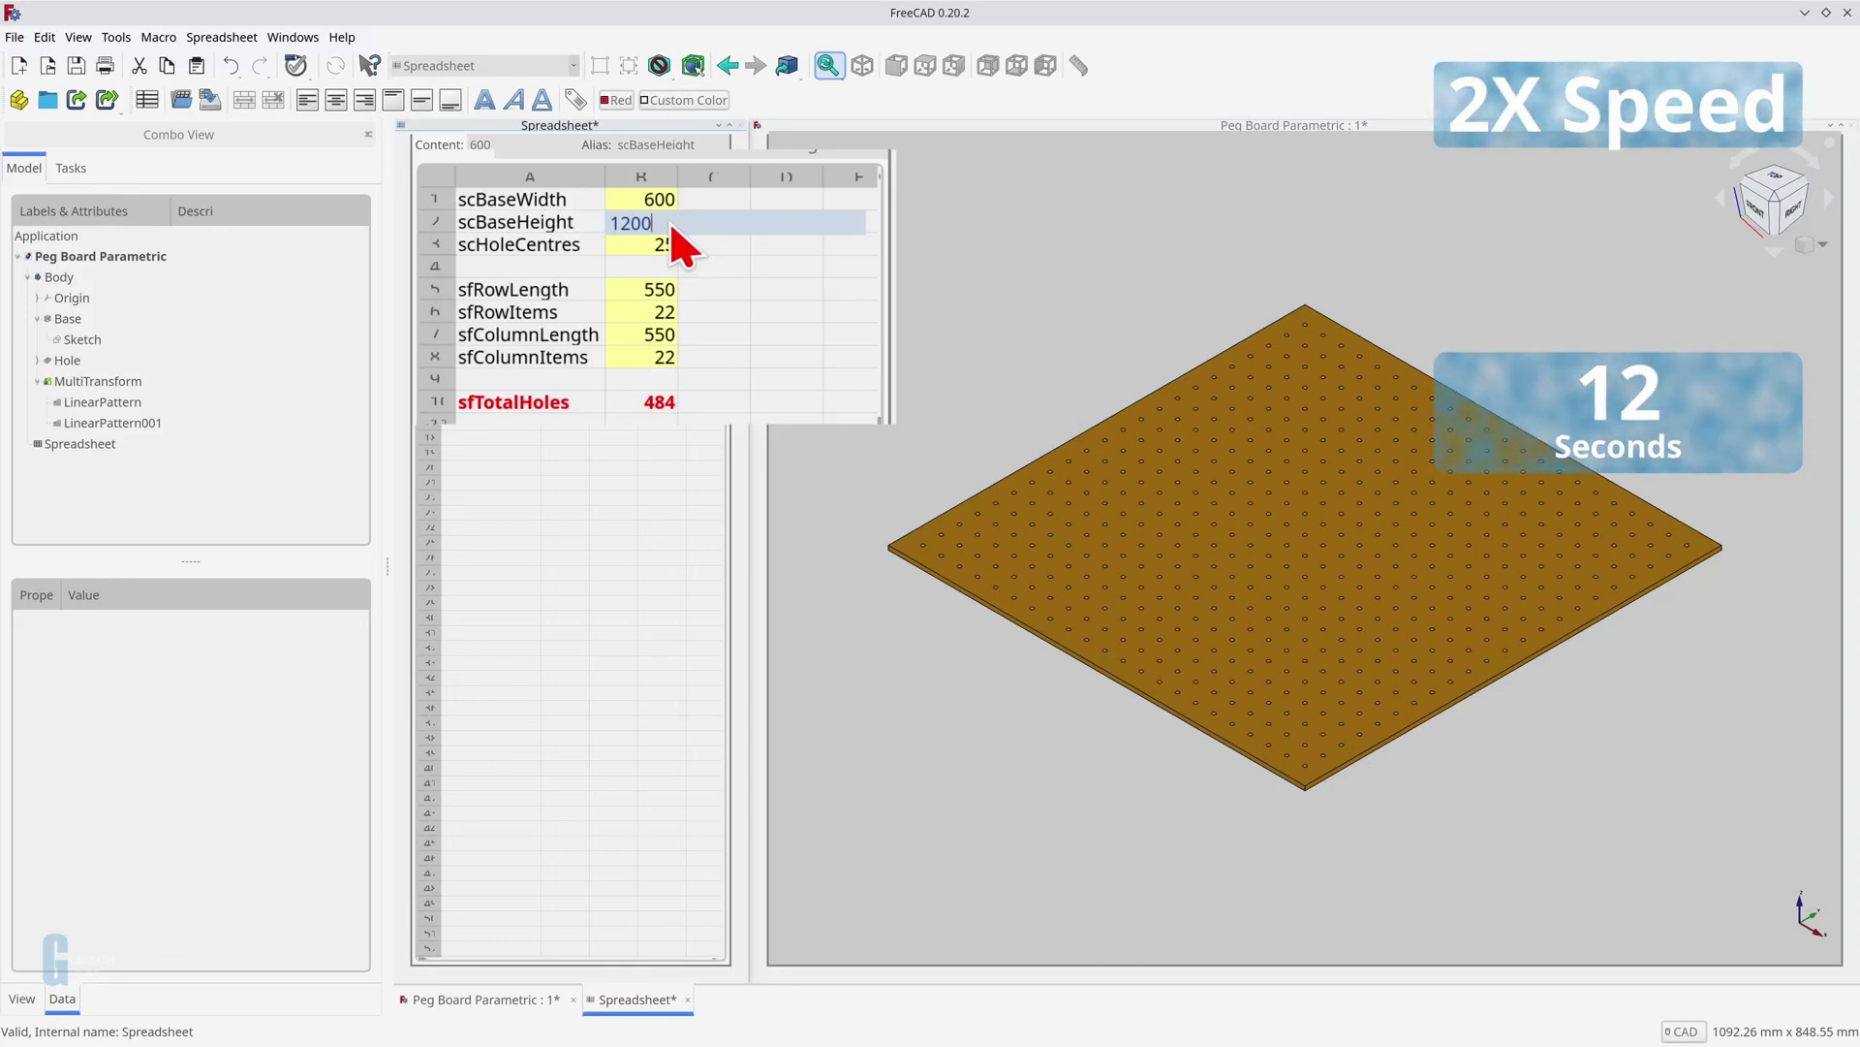
Step: Commit the 1200 base height and change the base width in B1 to 1200
{"action": "key", "text": "Return"}
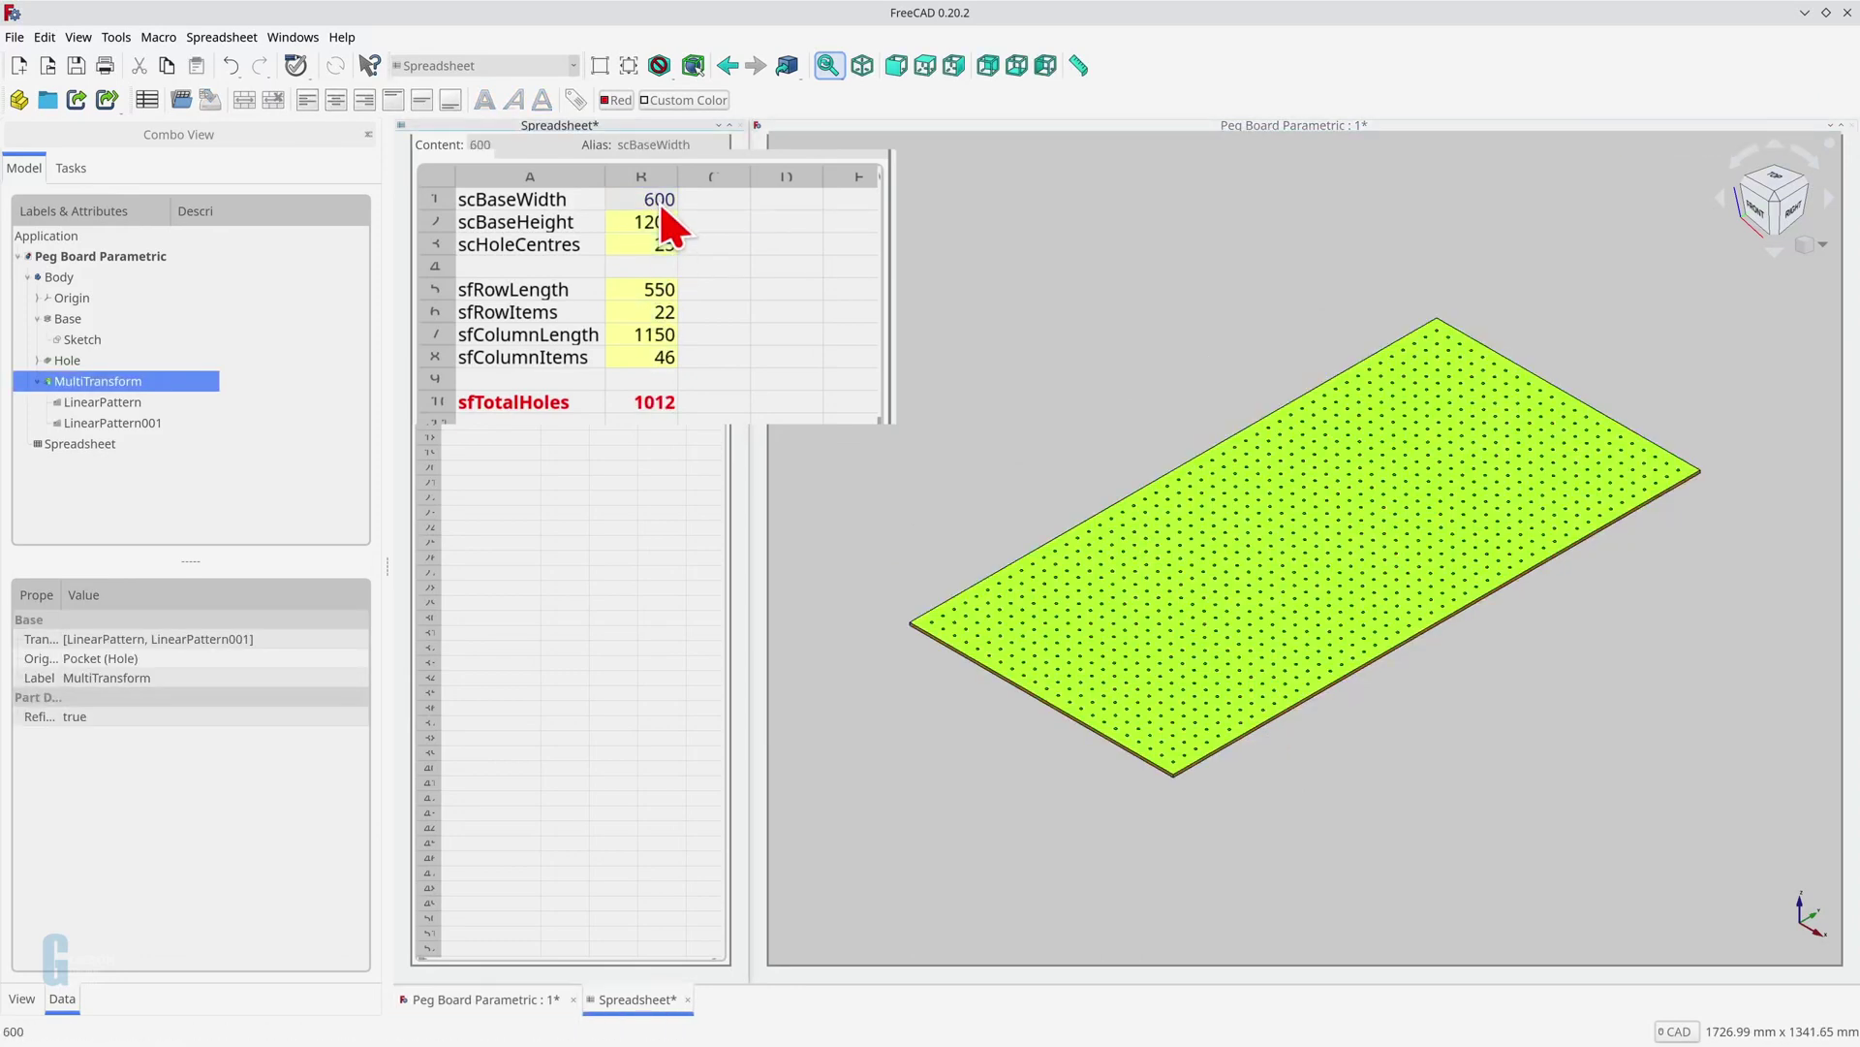
{"action": "double_click", "coordinate": [659, 200]}
{"action": "type", "text": "1200"}
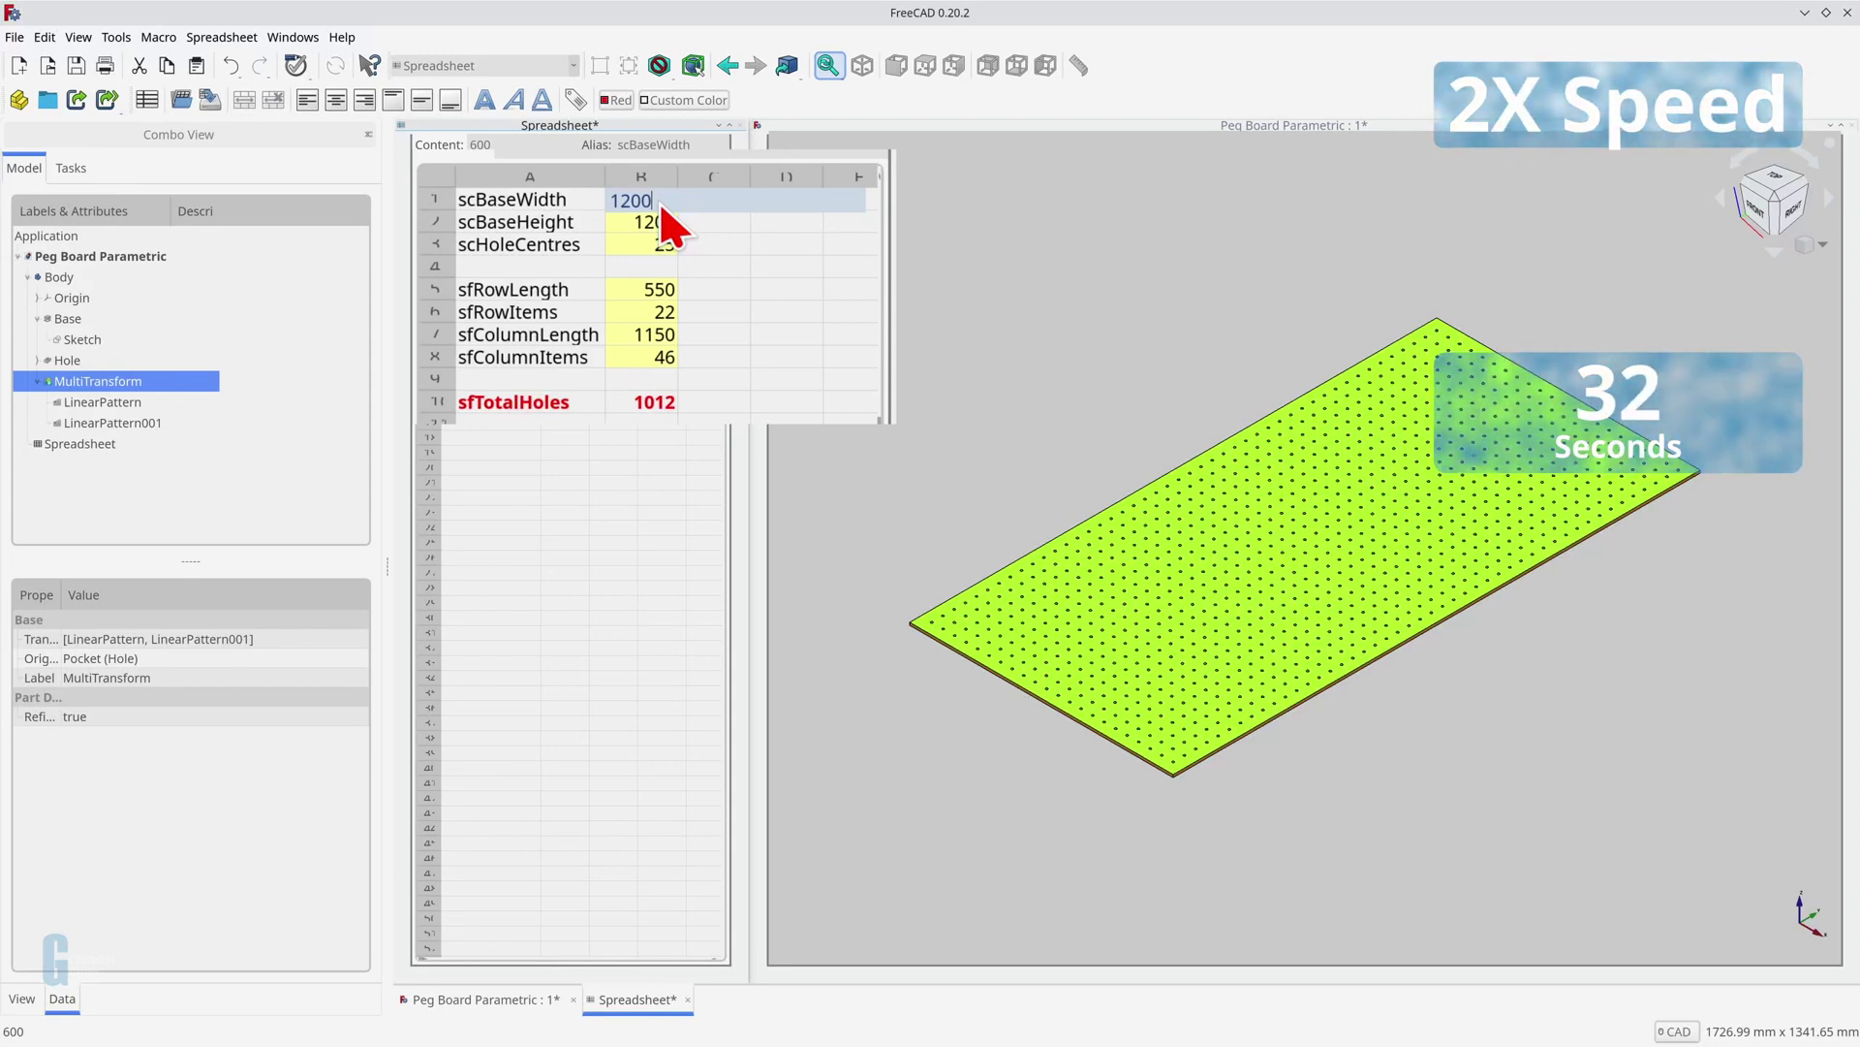
{"action": "key", "text": "Return"}
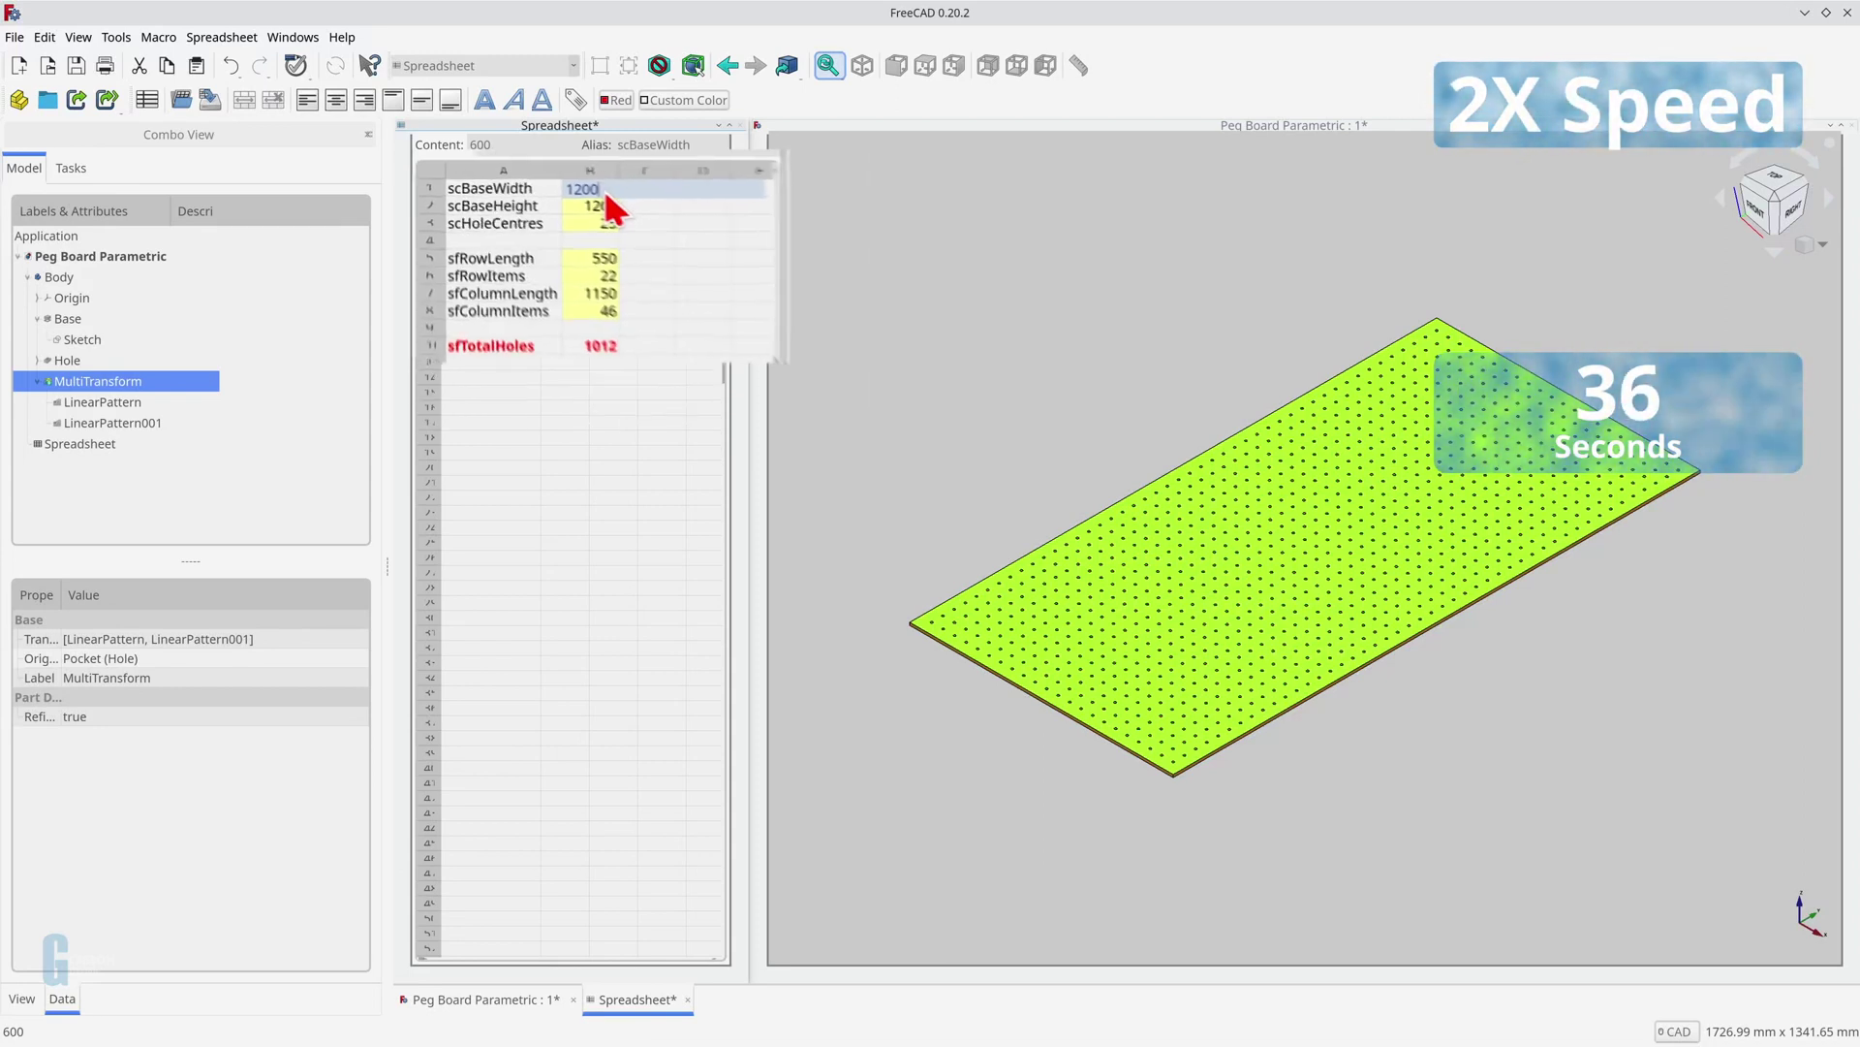